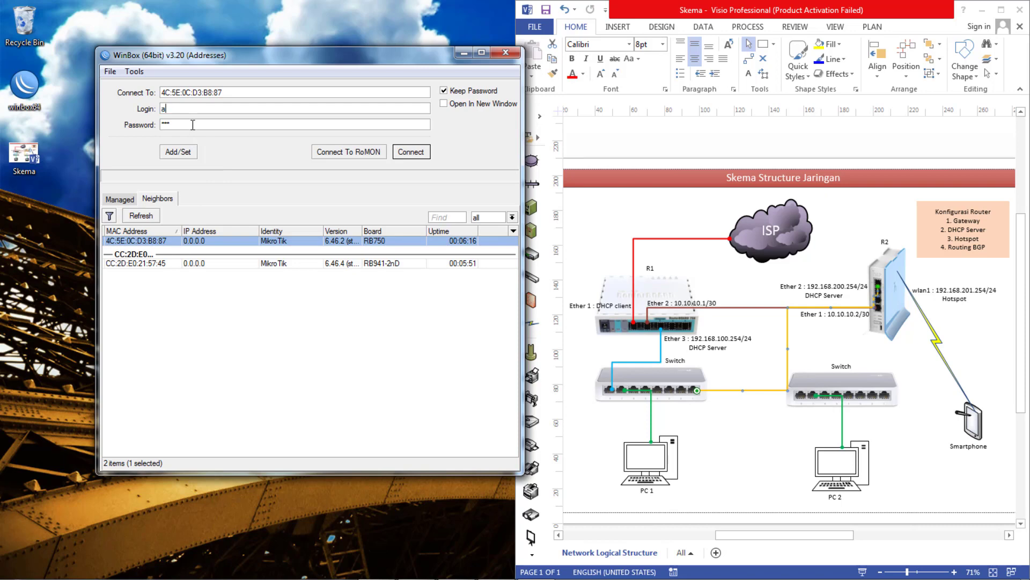
# - Log into the RB750 router with a blank password and snap its window to the left half
pyautogui.doubleClick(193, 125)
pyautogui.press('BackSpace')
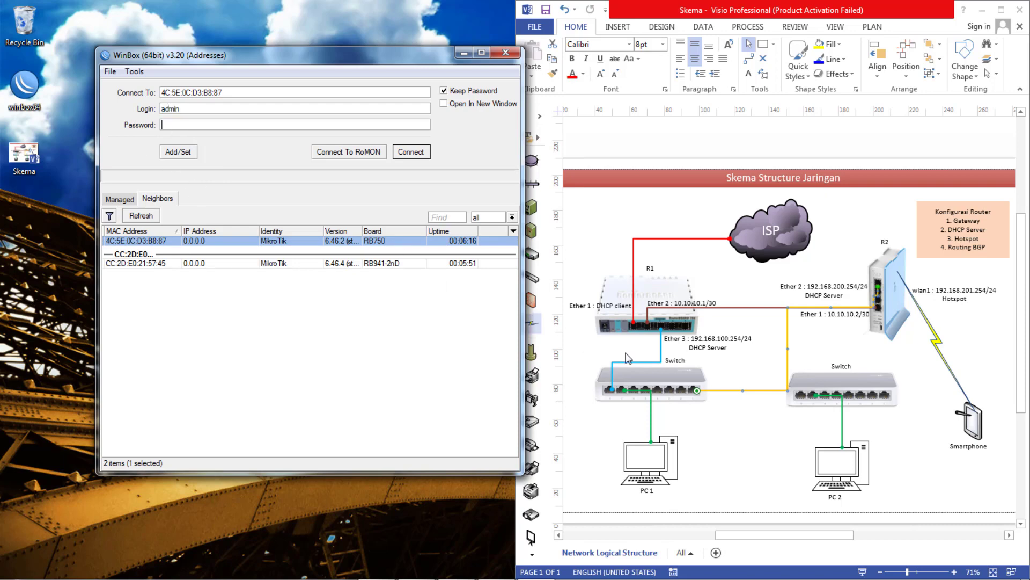
pyautogui.click(418, 154)
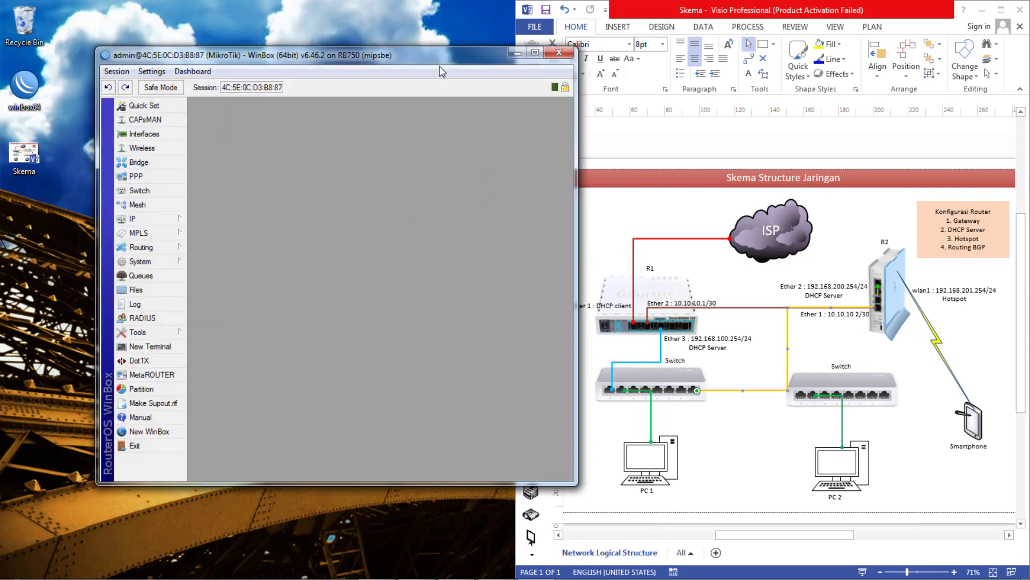
pyautogui.moveTo(440, 66); pyautogui.dragTo(383, 50)
pyautogui.press('super+Left')
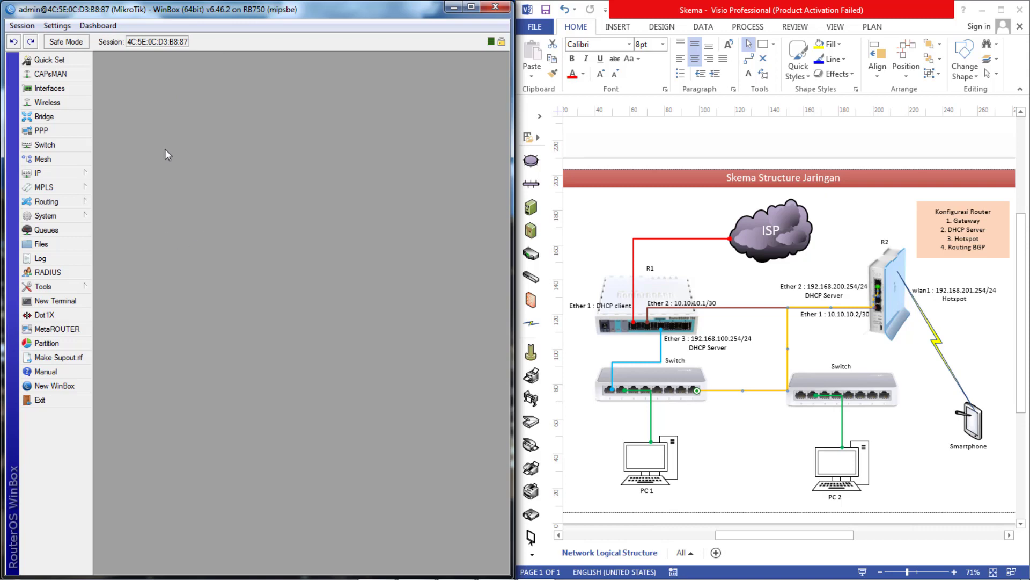
# - Change the router's system identity from MikroTik to the name ending in -R1
pyautogui.click(67, 215)
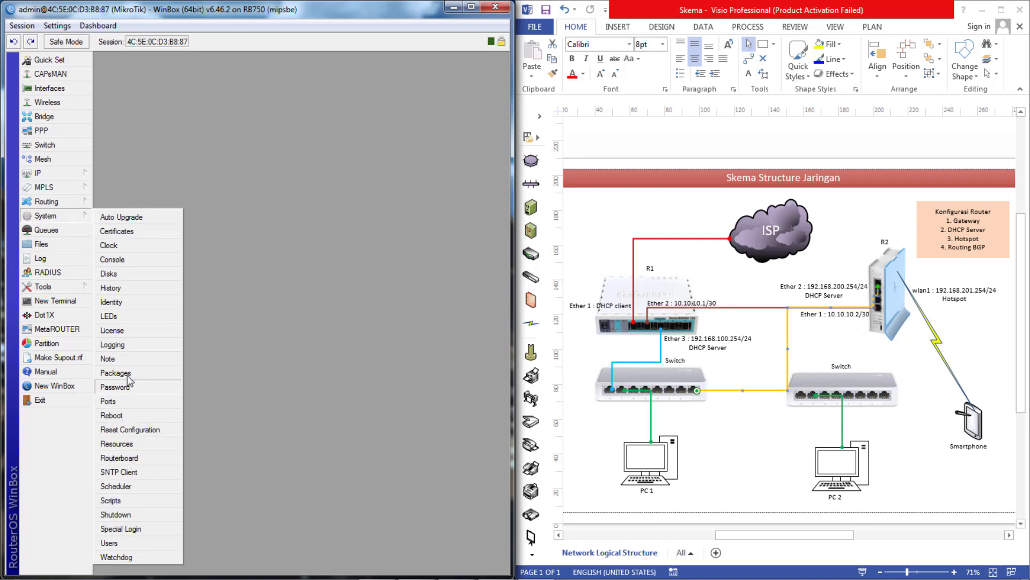
pyautogui.click(129, 301)
pyautogui.write('daswan-')
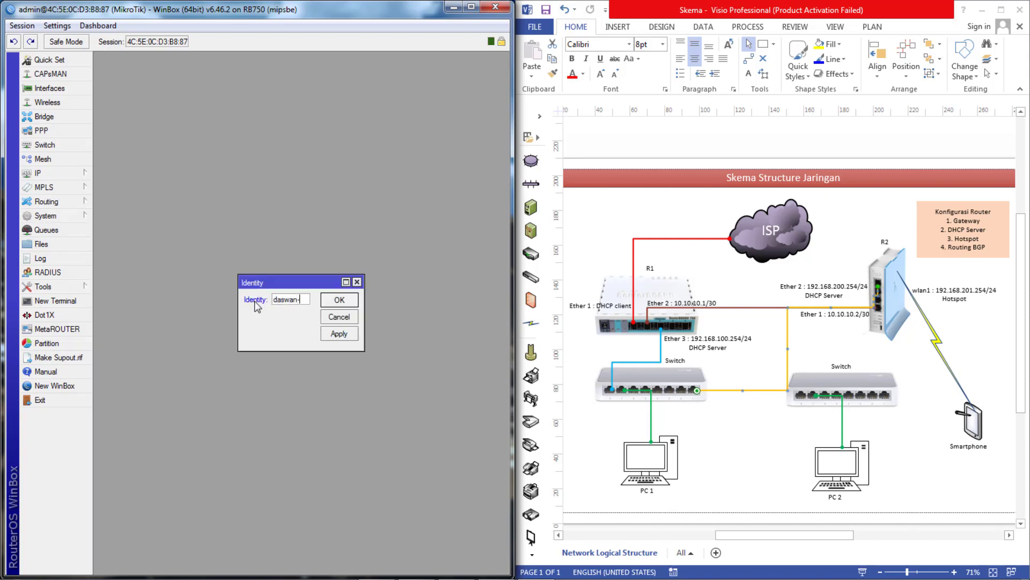
pyautogui.write('R1')
pyautogui.click(344, 334)
pyautogui.click(344, 304)
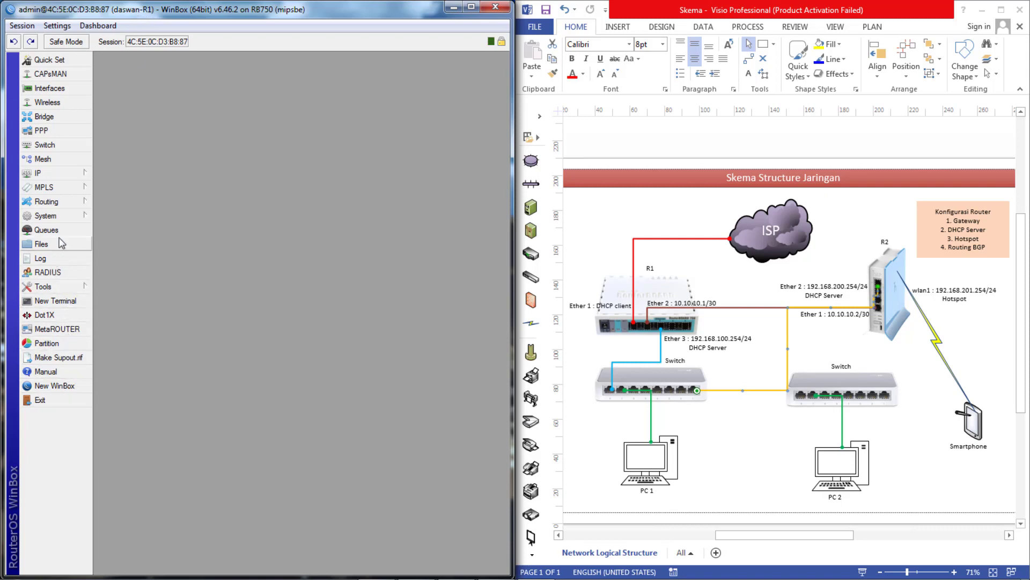
pyautogui.click(47, 215)
# - Try changing admin's group, dismissing the error that admin is the last full-access user
pyautogui.click(120, 543)
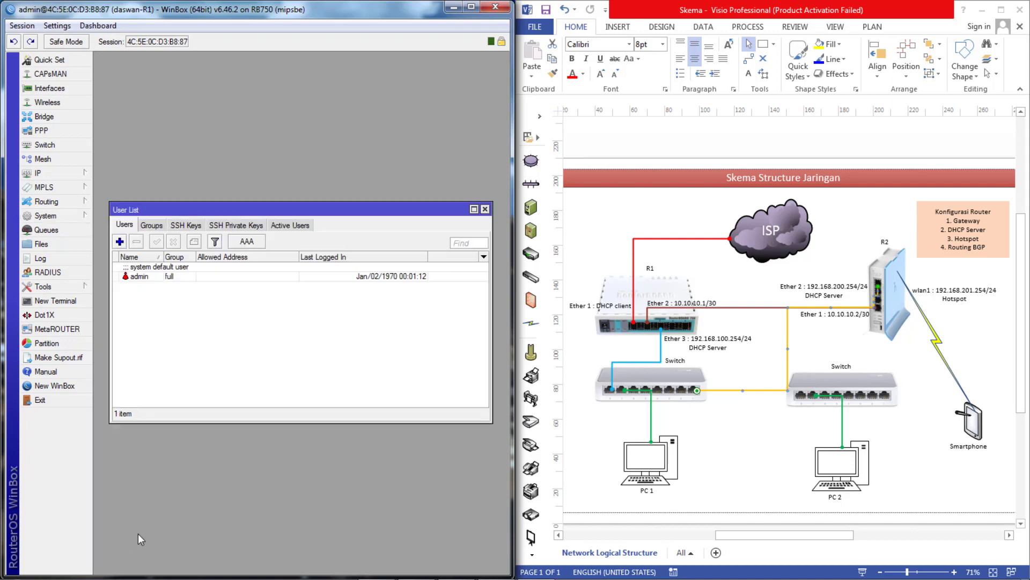
pyautogui.doubleClick(139, 277)
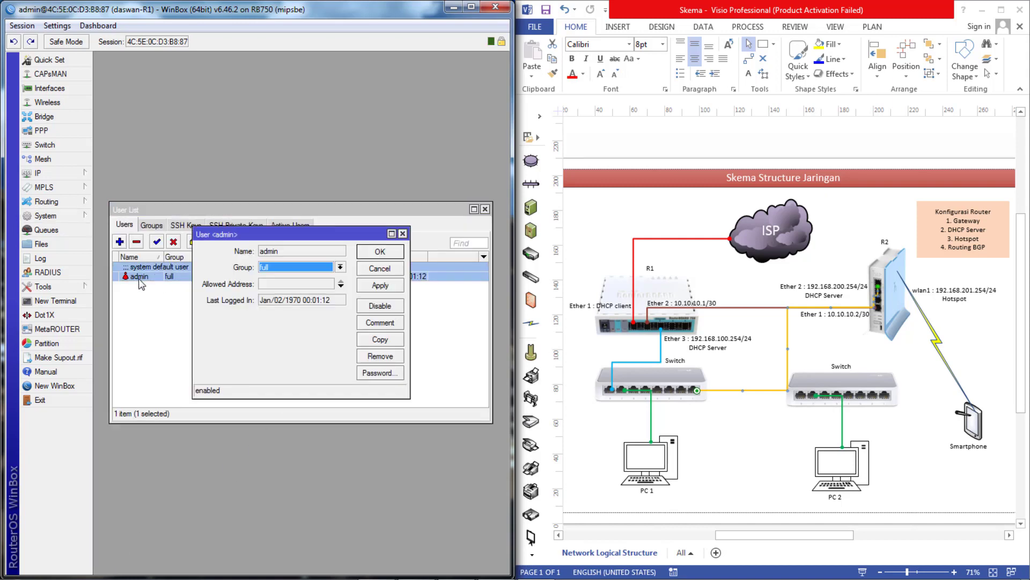
pyautogui.click(287, 268)
pyautogui.click(286, 268)
pyautogui.click(380, 285)
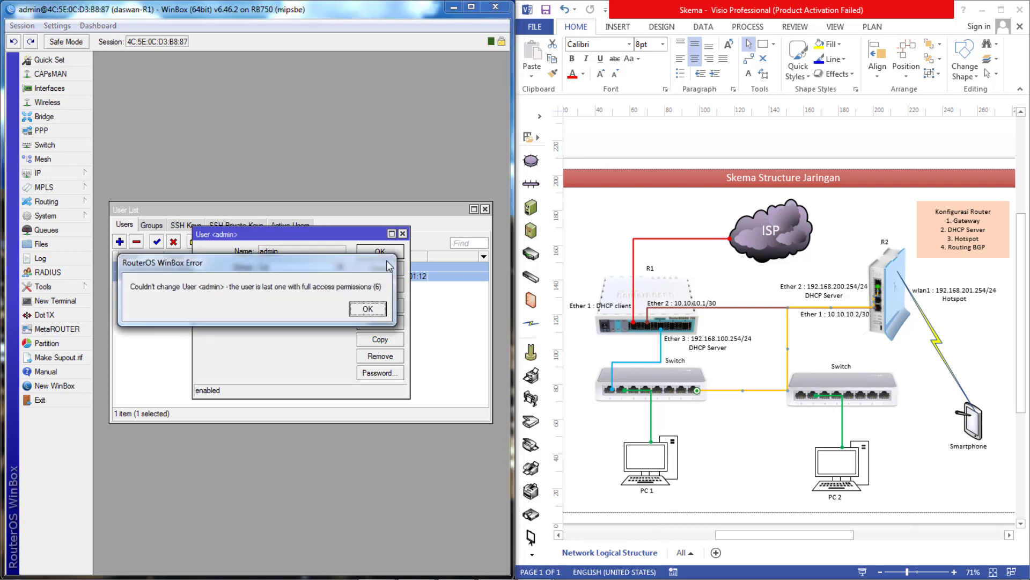
pyautogui.click(372, 308)
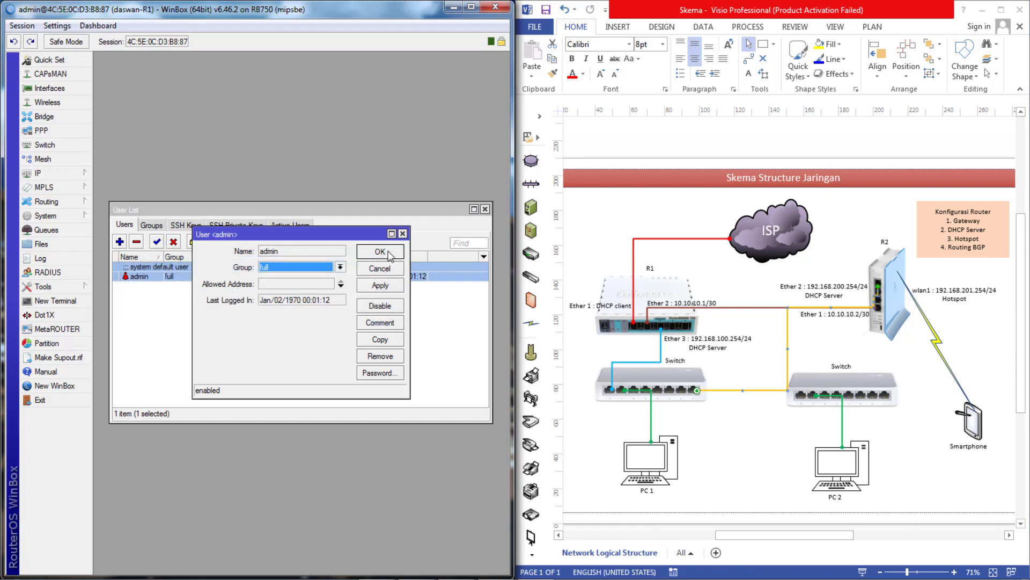
pyautogui.click(402, 233)
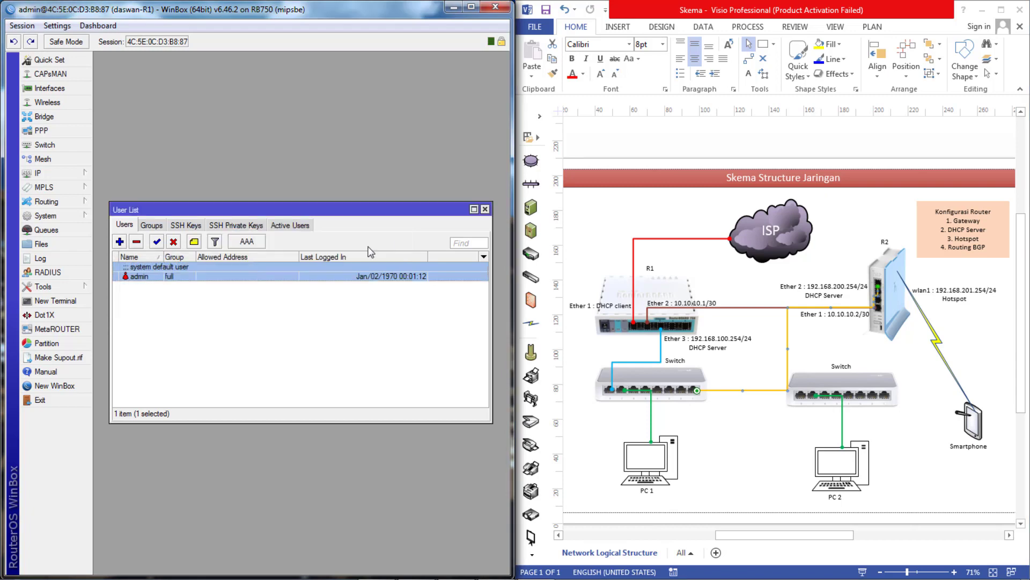
# - Add a new user in the full group with a password and confirmation
pyautogui.click(119, 242)
pyautogui.write('daswan')
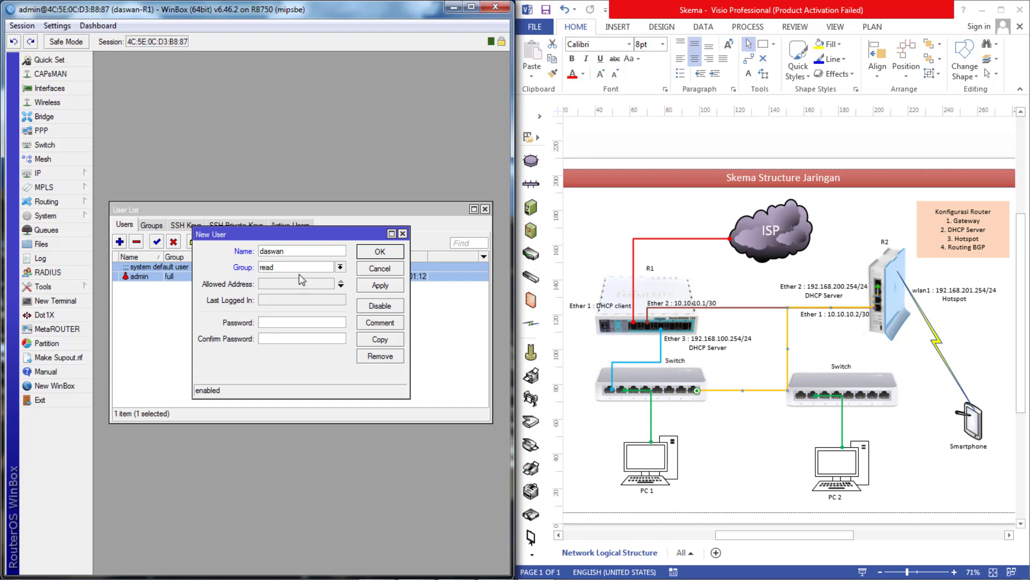
pyautogui.click(305, 264)
pyautogui.click(292, 277)
pyautogui.click(284, 322)
pyautogui.write('***')
pyautogui.click(286, 338)
pyautogui.write('***')
pyautogui.click(388, 286)
pyautogui.click(387, 255)
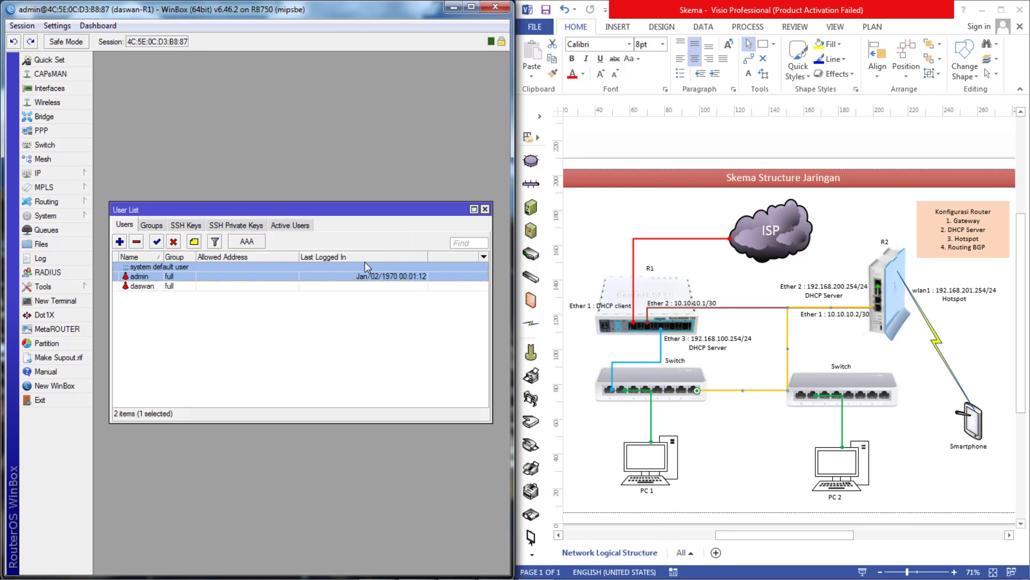
# - Change the admin user's group to read
pyautogui.doubleClick(140, 276)
pyautogui.click(286, 268)
pyautogui.click(271, 285)
pyautogui.click(380, 285)
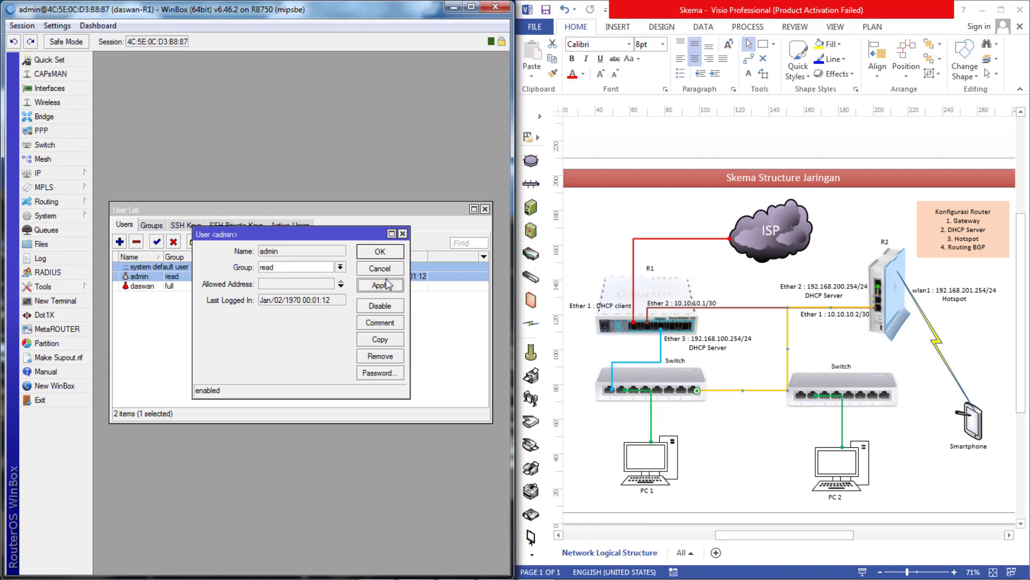
pyautogui.click(380, 251)
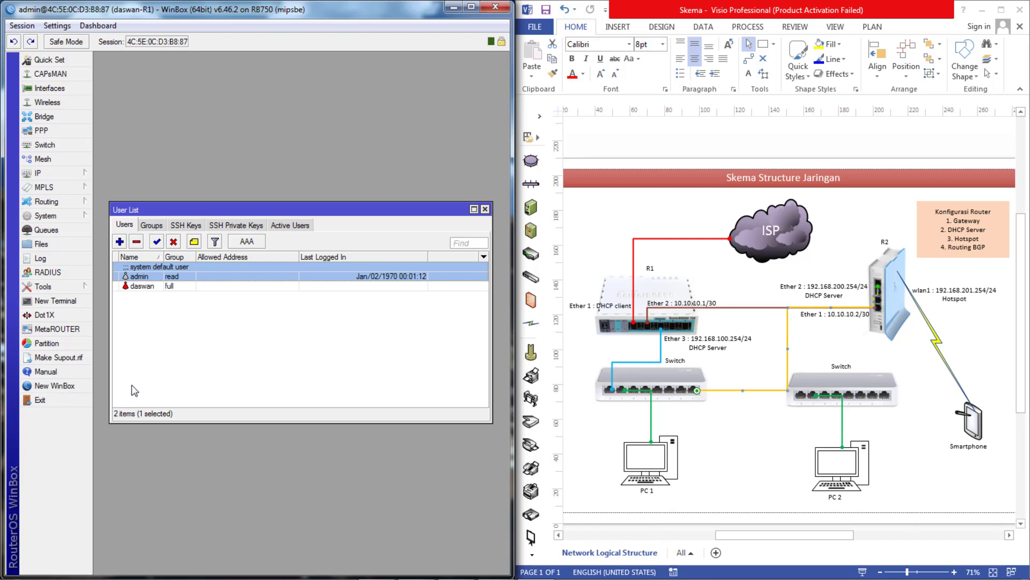
# - Connect to the second router CC:2D:E0:21:57:45 in a new WinBox window snapped left
pyautogui.click(59, 390)
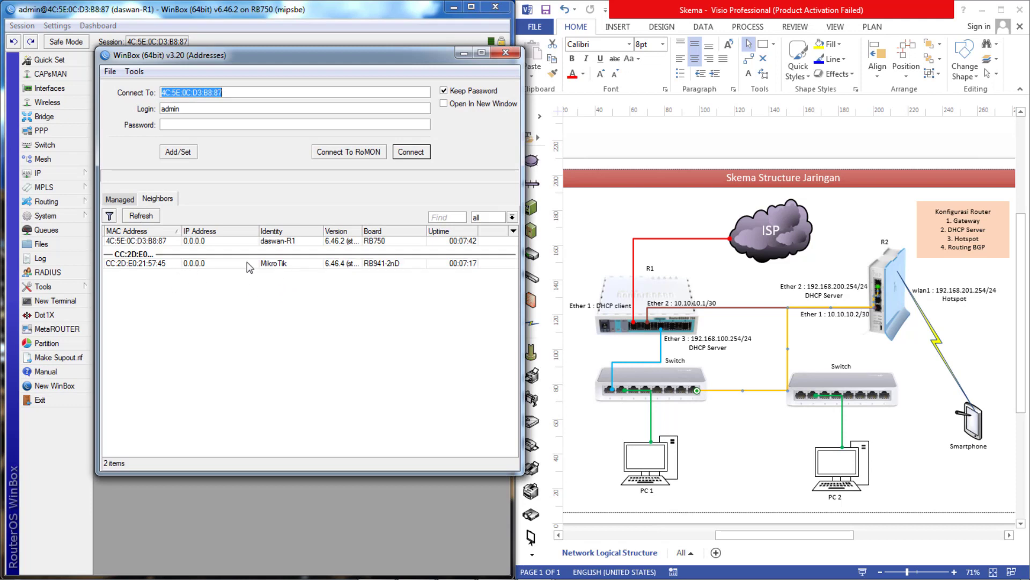
pyautogui.click(135, 263)
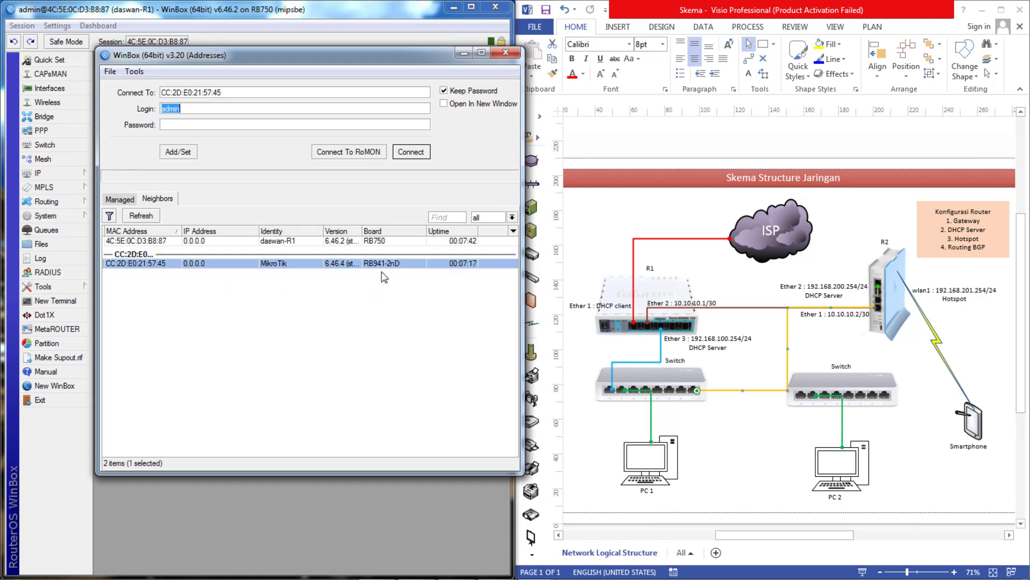
pyautogui.click(410, 153)
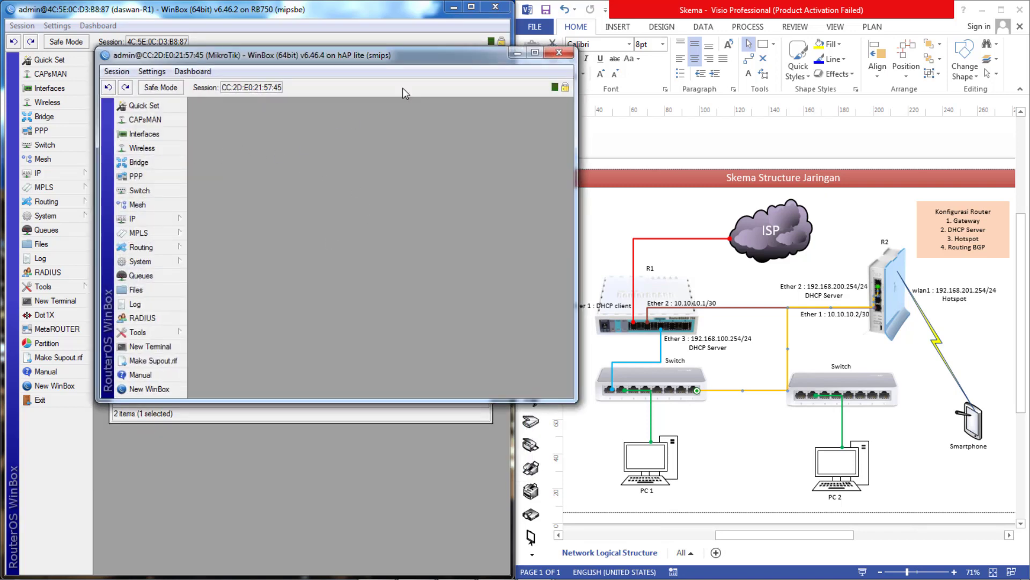
pyautogui.press('super+Left')
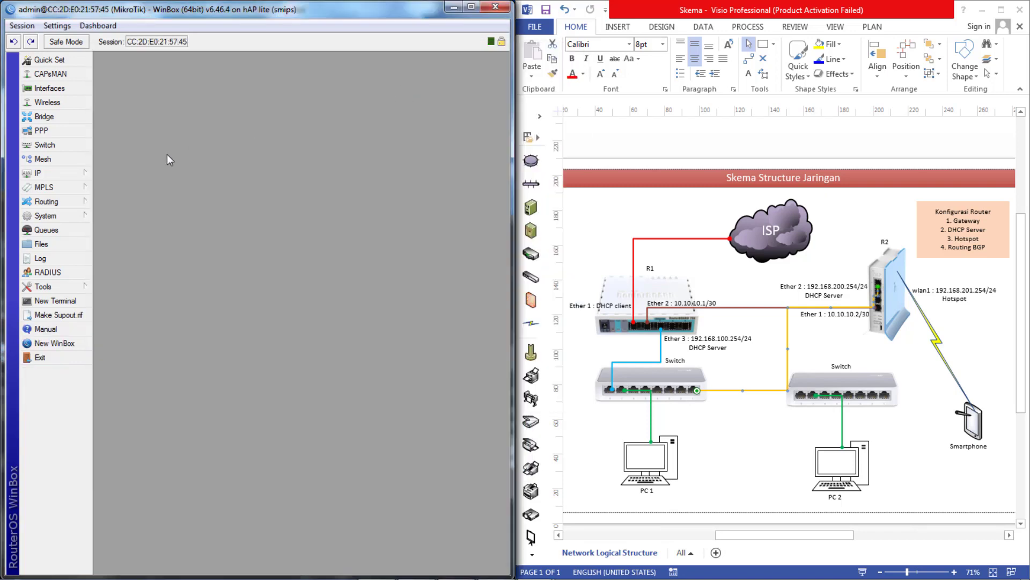
# - Change this router's system identity to the name ending in -R2
pyautogui.click(64, 222)
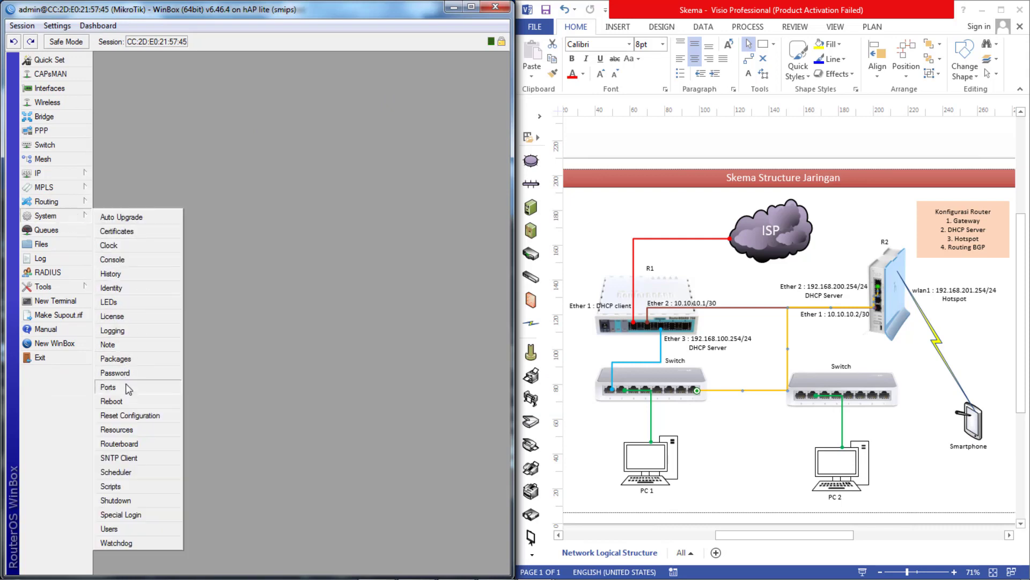
pyautogui.click(115, 288)
pyautogui.write('daswan')
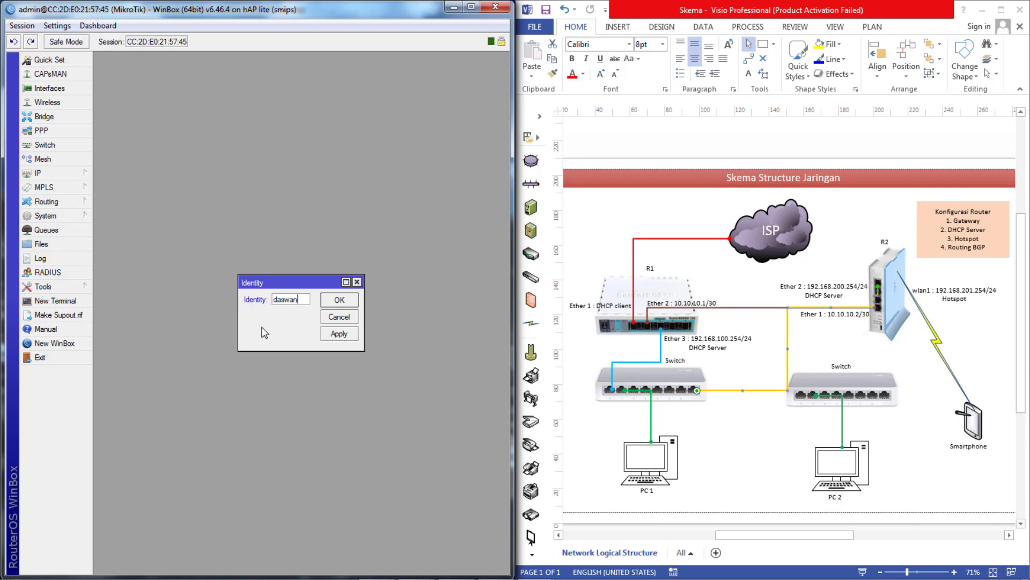
pyautogui.write('-R2')
pyautogui.click(341, 337)
pyautogui.click(339, 302)
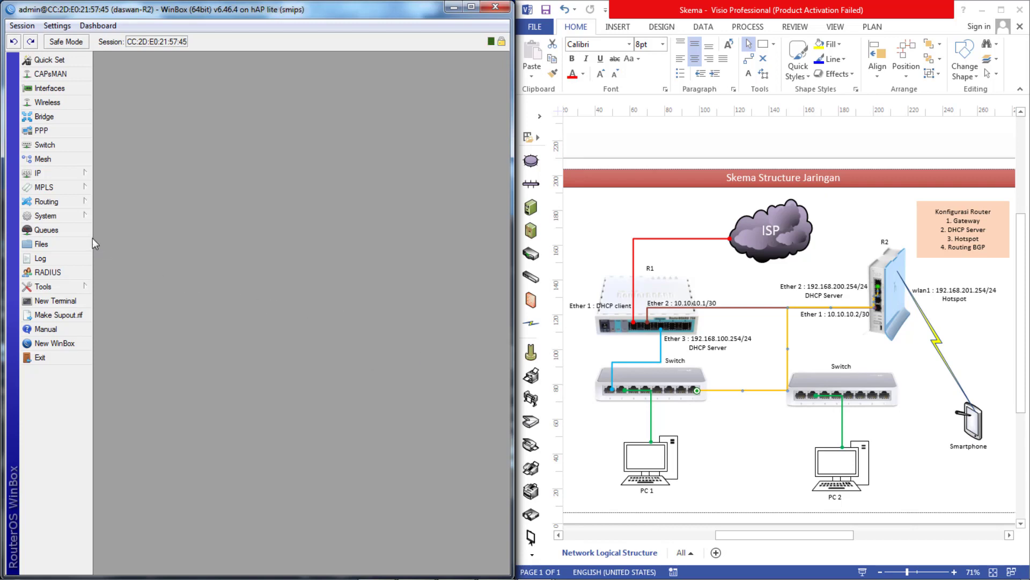
# - Add a new full-group user with a password on R2
pyautogui.click(48, 215)
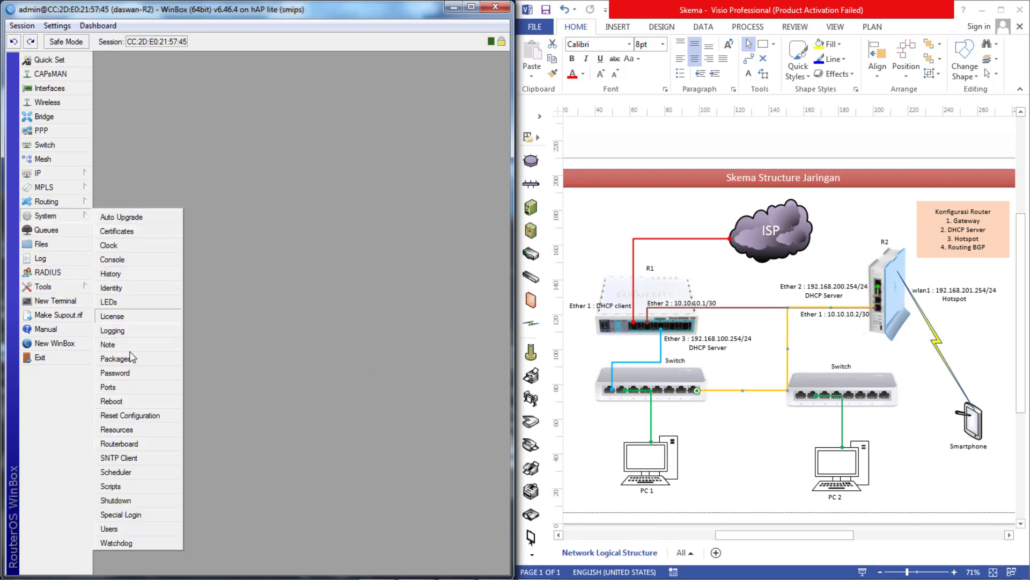
pyautogui.click(110, 528)
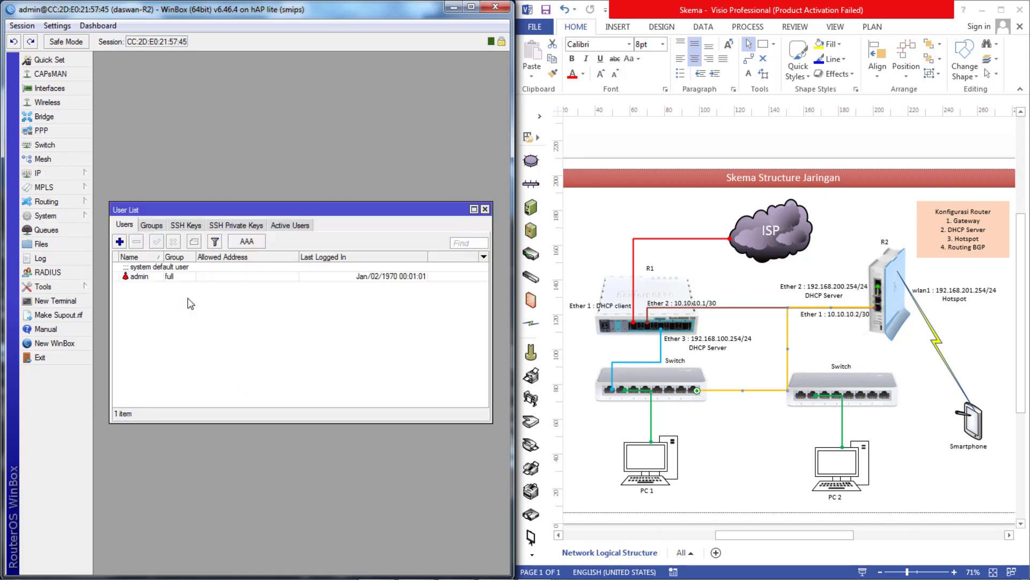
pyautogui.click(119, 241)
pyautogui.write('daswan')
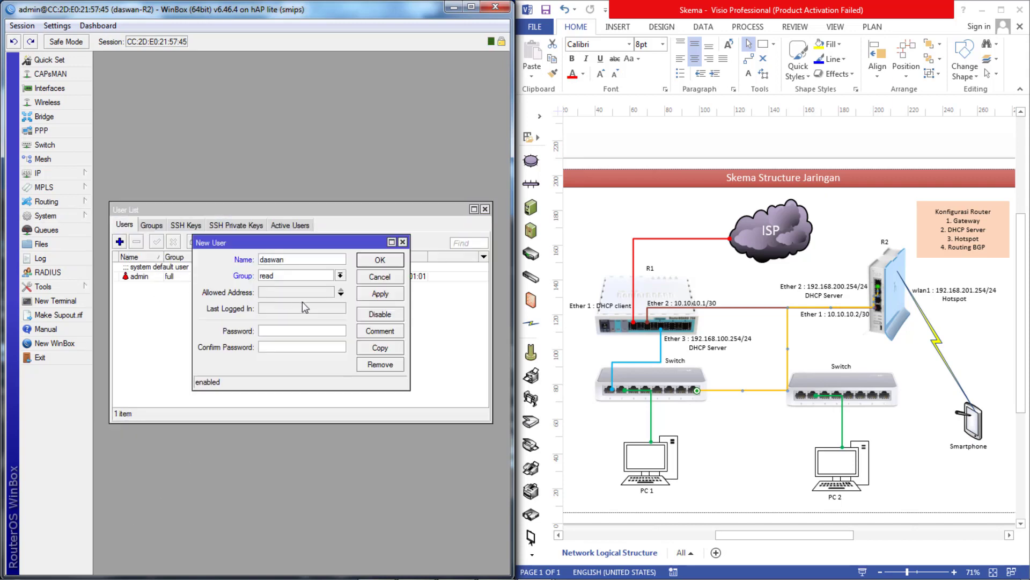
pyautogui.write('123')
pyautogui.click(280, 345)
pyautogui.write('123')
pyautogui.click(339, 276)
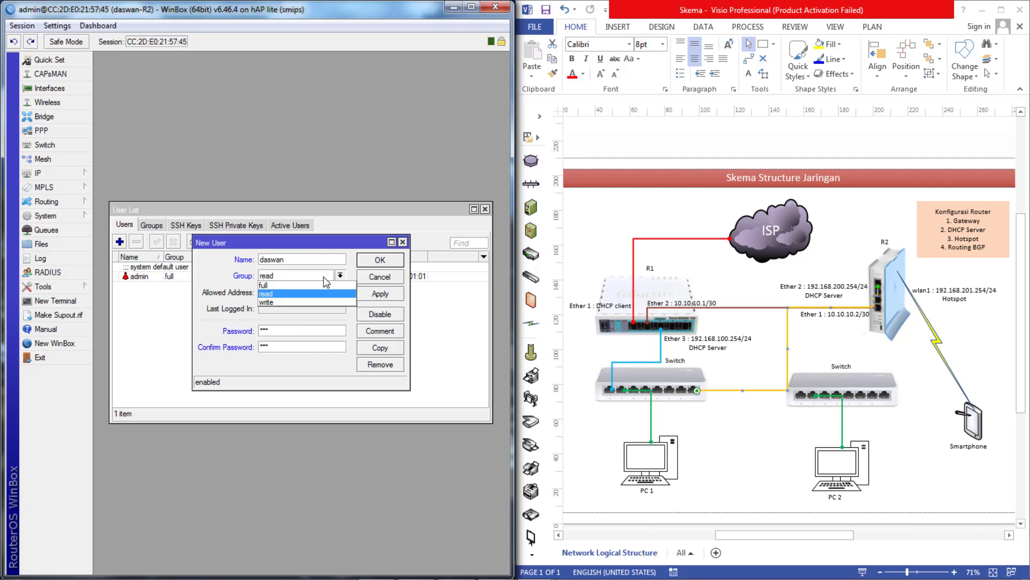
pyautogui.click(292, 285)
pyautogui.click(380, 293)
pyautogui.click(380, 261)
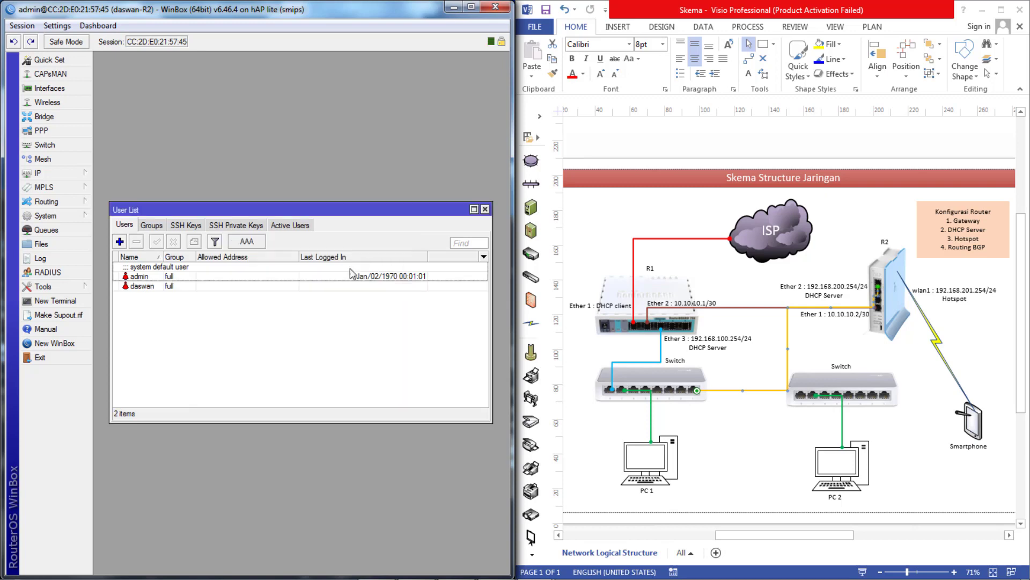
# - Set R2's admin user to the read group and close the R2 session
pyautogui.doubleClick(150, 275)
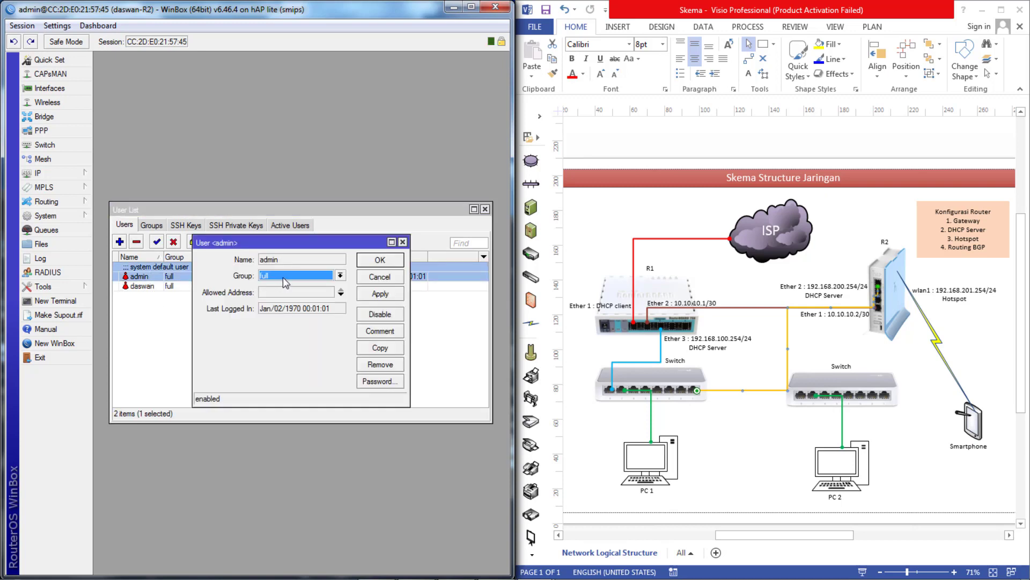
pyautogui.click(283, 277)
pyautogui.click(292, 293)
pyautogui.click(380, 261)
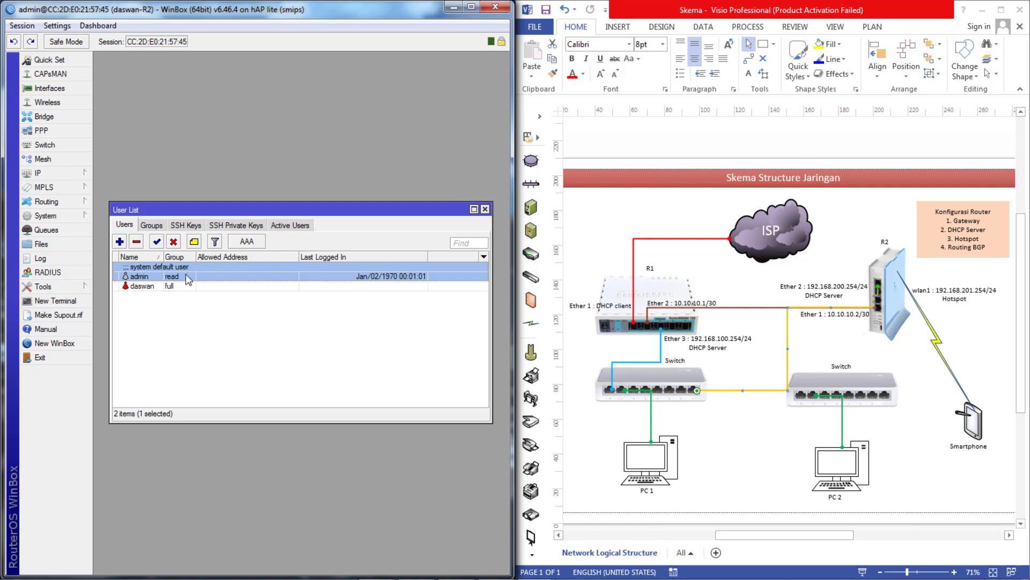
pyautogui.click(42, 362)
# - Close the R1 session, relaunch WinBox, log into R1 as the new user and snap the window left
pyautogui.click(48, 398)
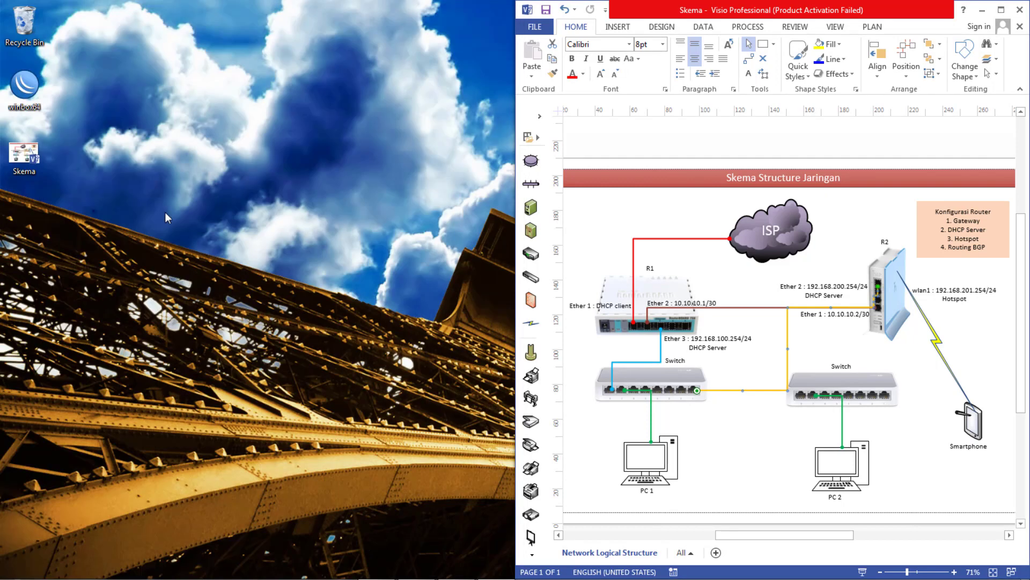
pyautogui.doubleClick(42, 104)
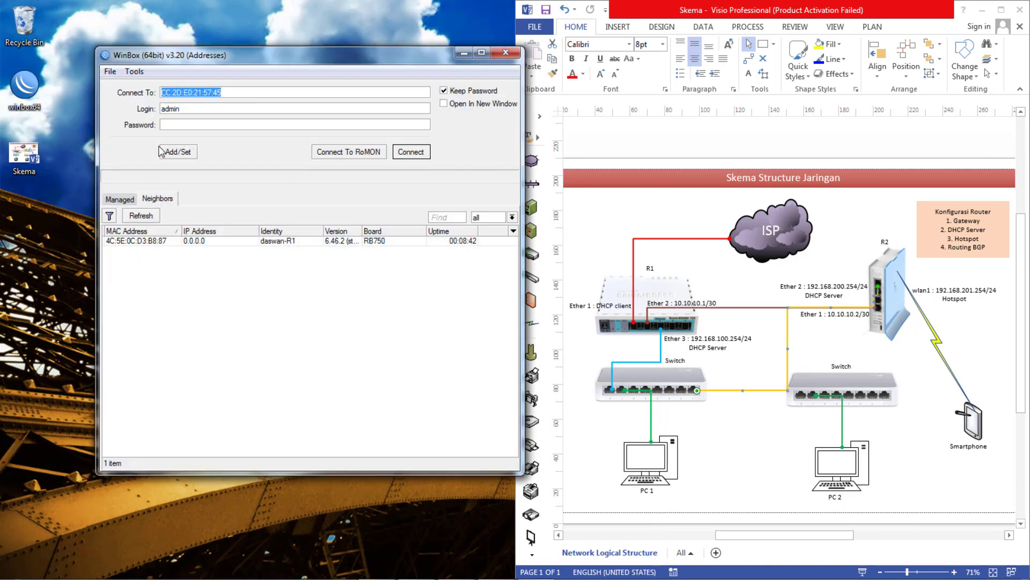
pyautogui.click(156, 241)
pyautogui.write('daswan')
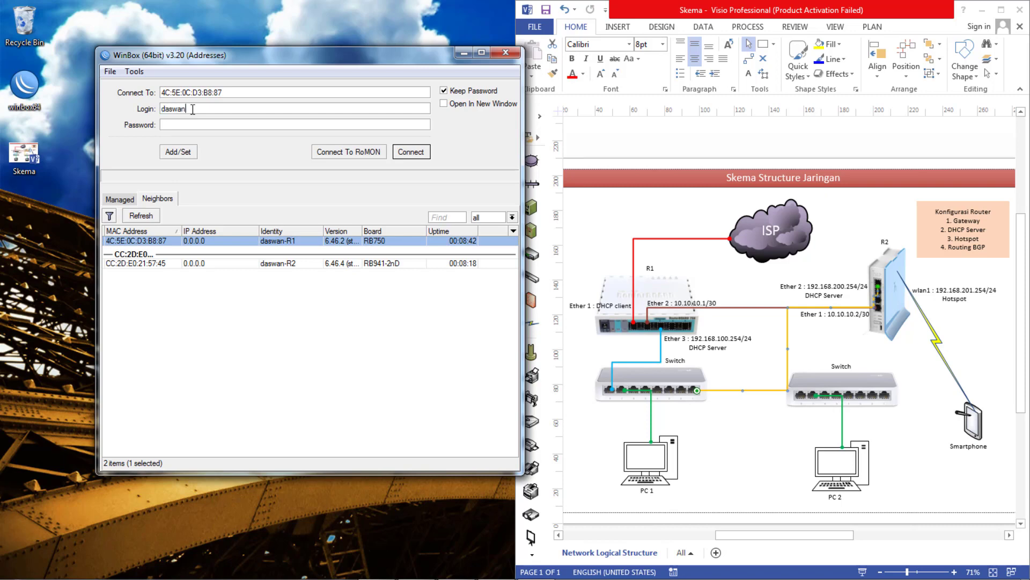
pyautogui.click(190, 125)
pyautogui.click(407, 156)
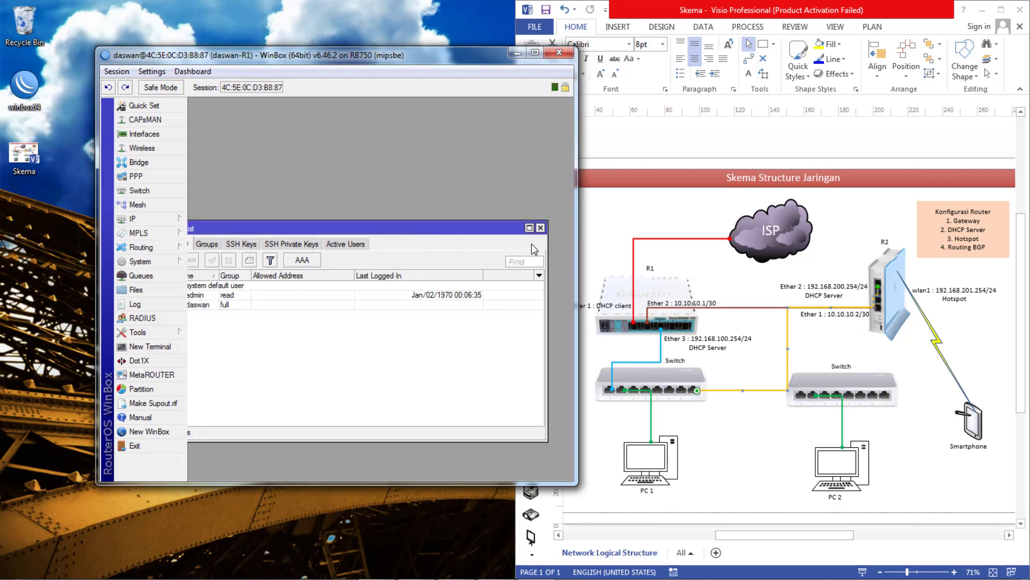
pyautogui.click(543, 231)
pyautogui.press('super+Left')
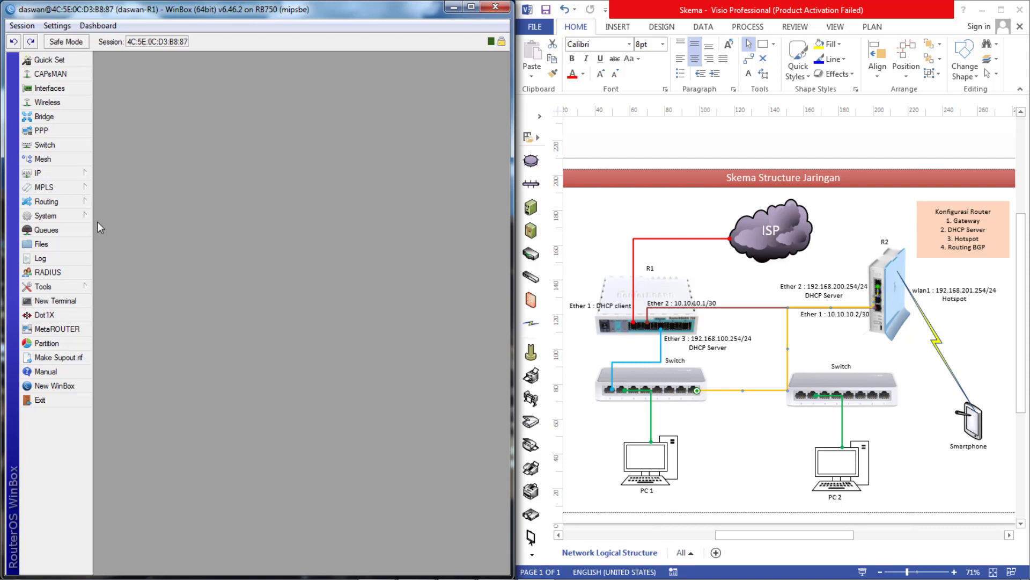
# - Add a DHCP client on ether1 to R1 and close the DHCP client list
pyautogui.click(50, 173)
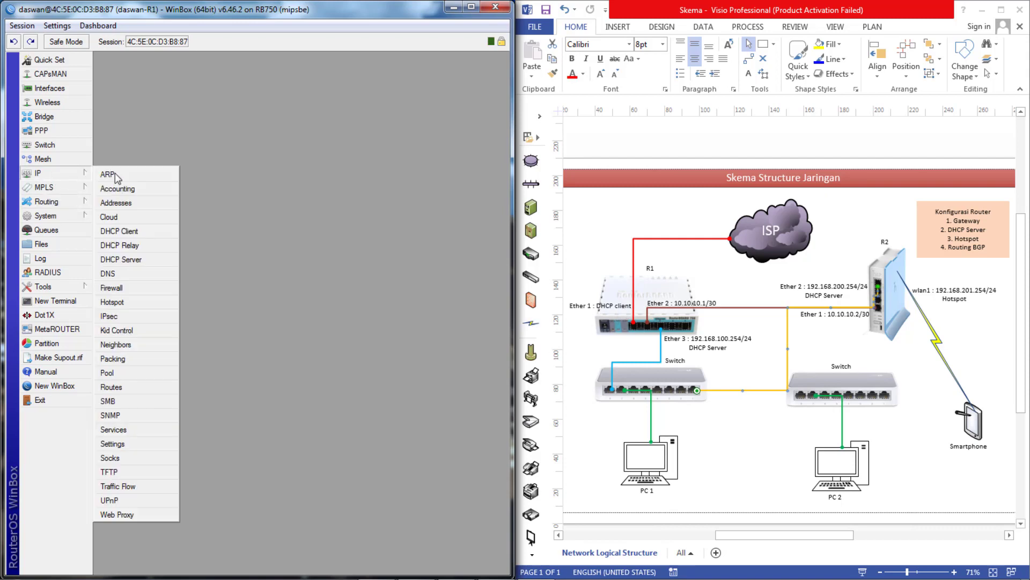
pyautogui.click(121, 231)
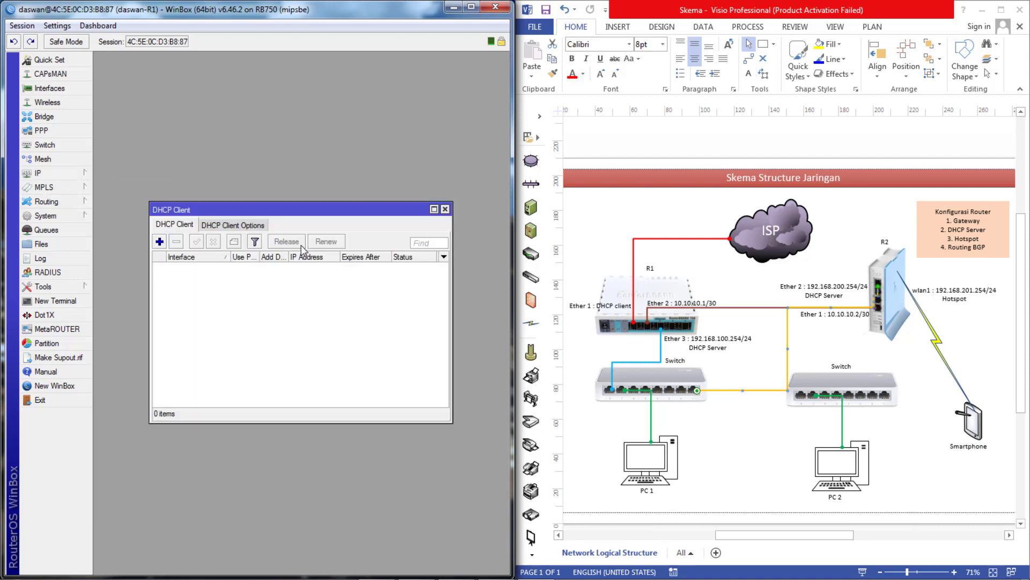
pyautogui.click(159, 242)
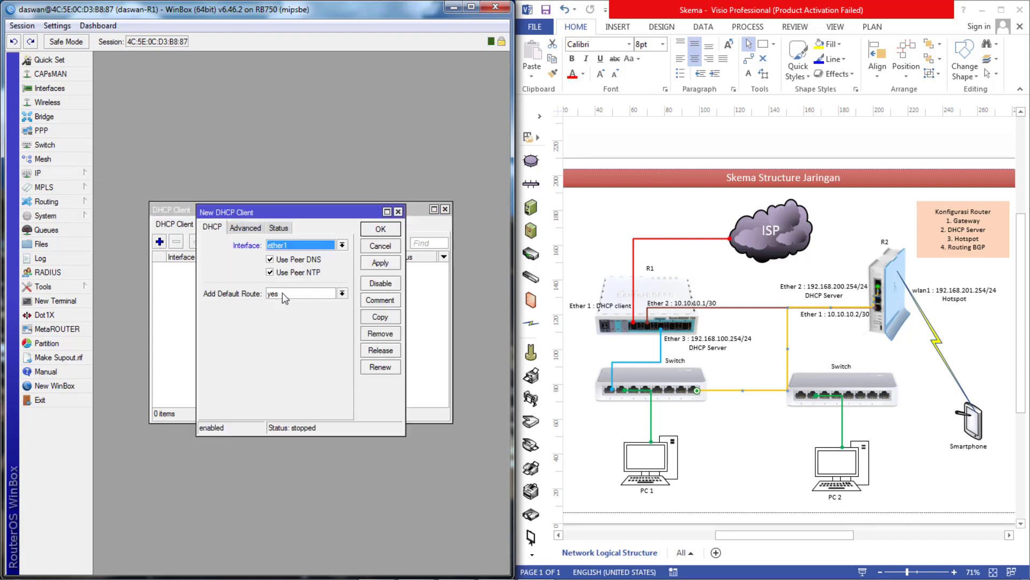
pyautogui.click(382, 268)
pyautogui.click(381, 230)
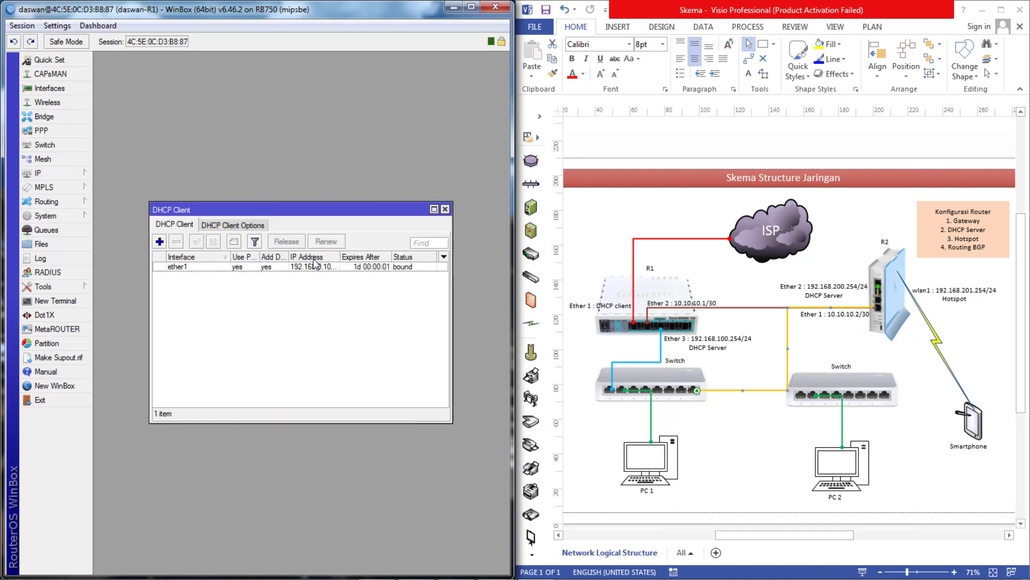
pyautogui.click(445, 209)
# - Run ping 8.8.8.8 in a new R1 terminal, see ~21 ms replies, and close it
pyautogui.click(51, 301)
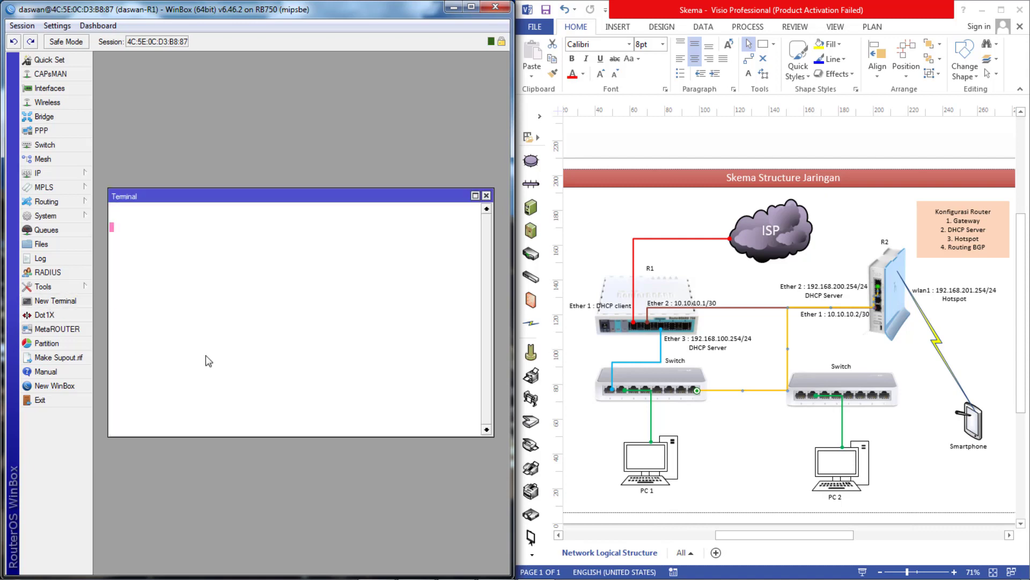
pyautogui.write('ping ')
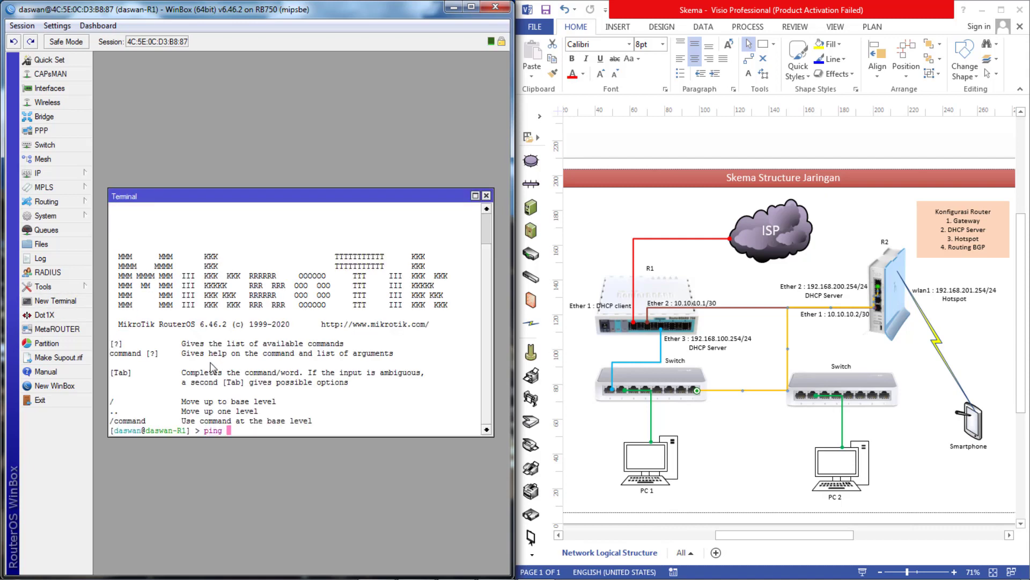
pyautogui.write('8.8.8.8')
pyautogui.press('Return')
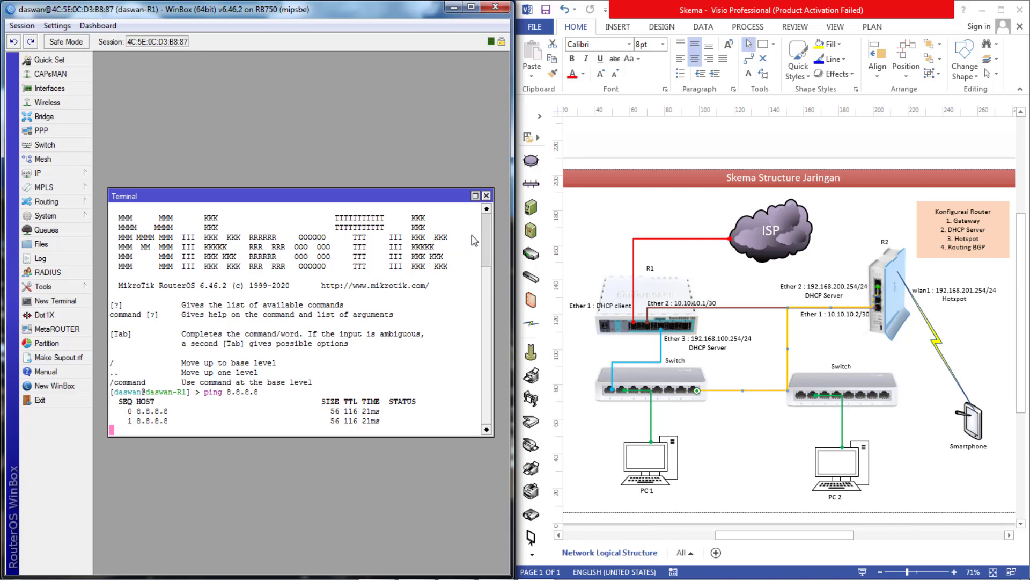
pyautogui.click(486, 196)
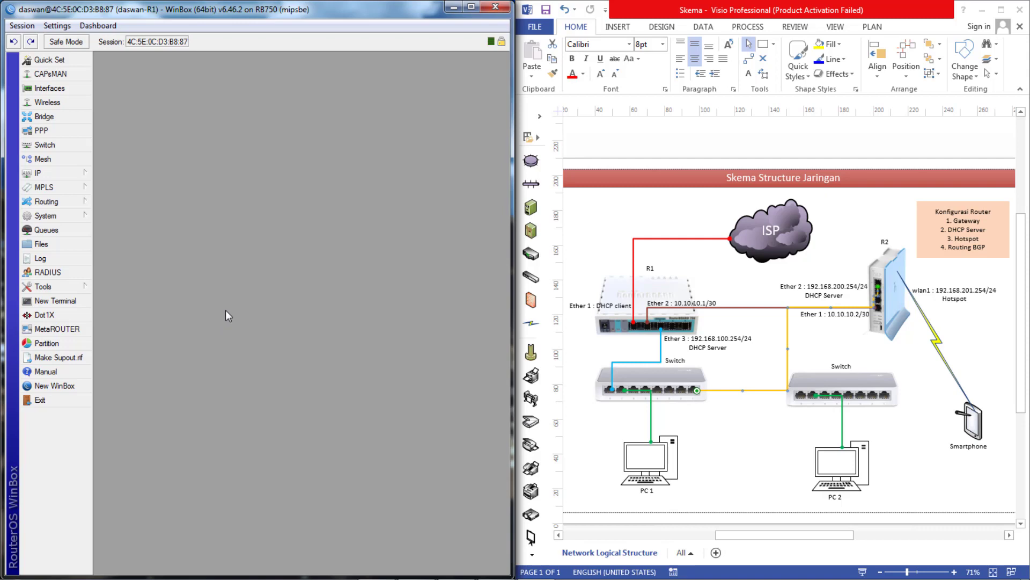
# - Add the address 10.10.10.1/30 on ether2
pyautogui.click(56, 175)
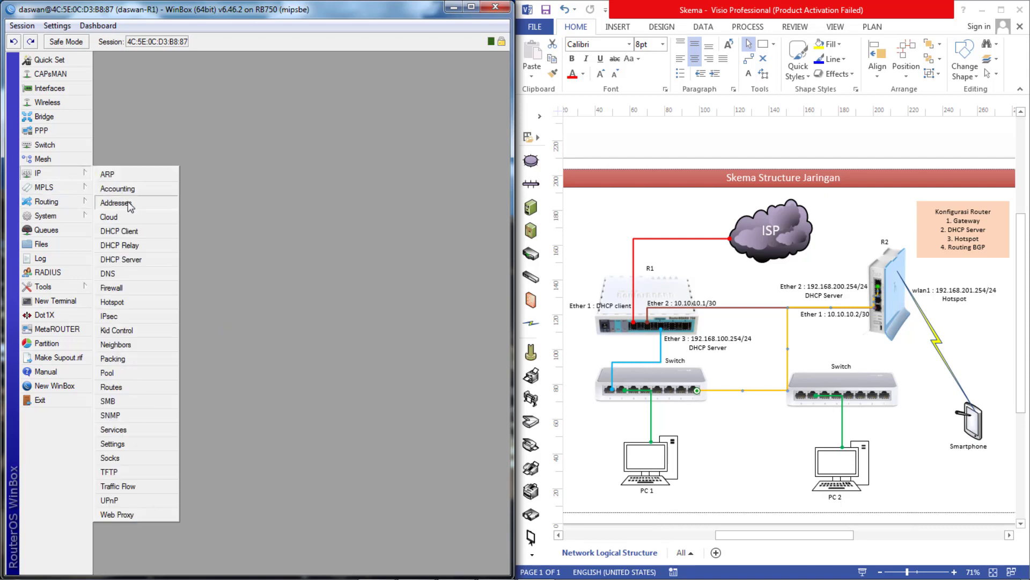
pyautogui.click(127, 207)
pyautogui.click(205, 234)
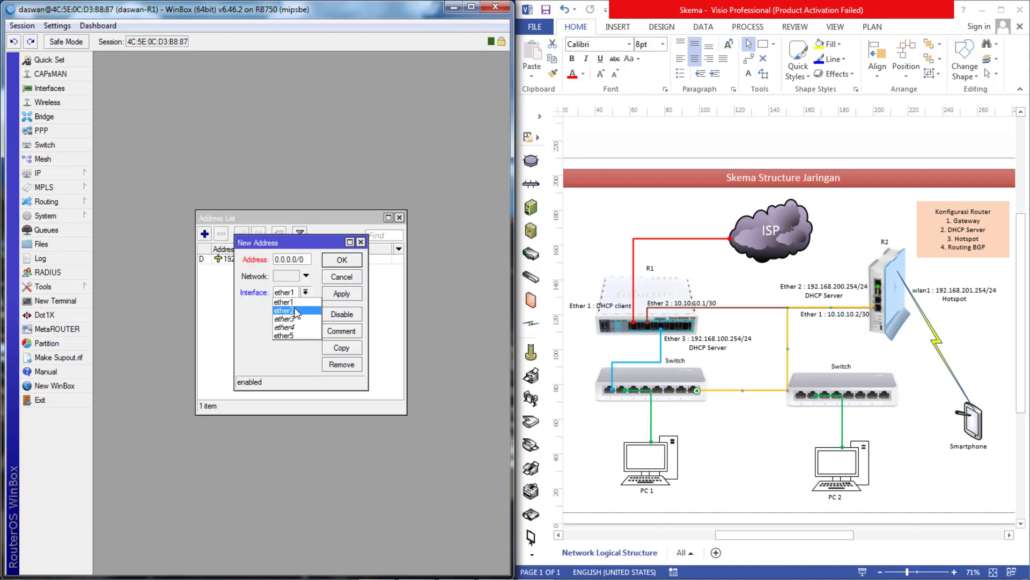
pyautogui.click(296, 310)
pyautogui.doubleClick(298, 259)
pyautogui.write('10.10.10.')
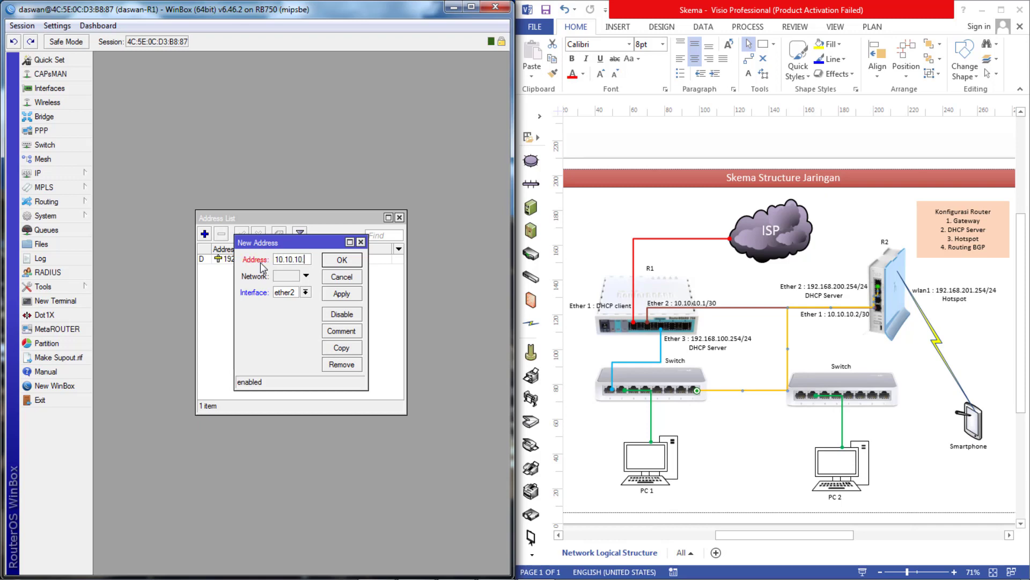
pyautogui.write('1/30')
pyautogui.click(334, 295)
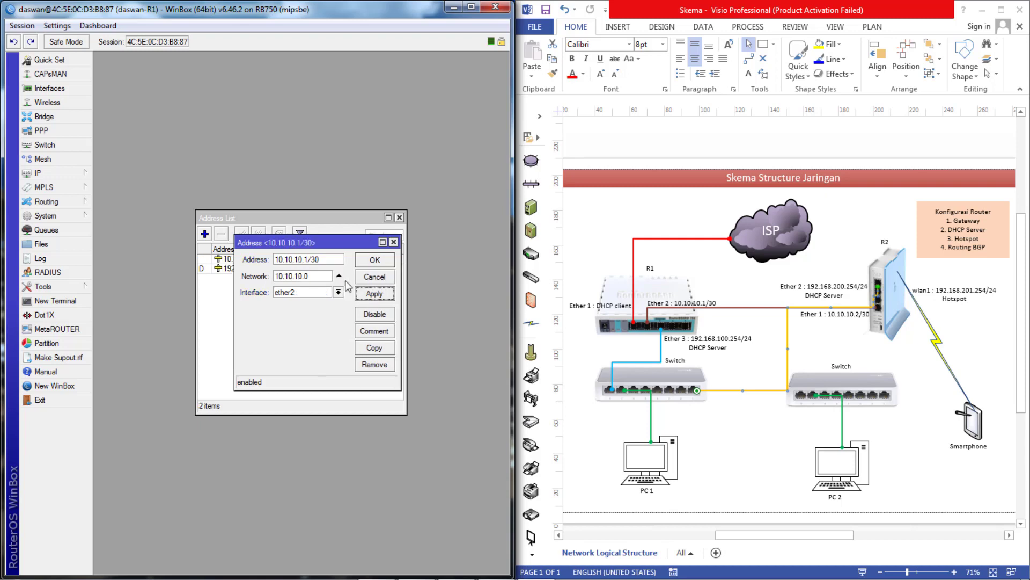
pyautogui.click(374, 261)
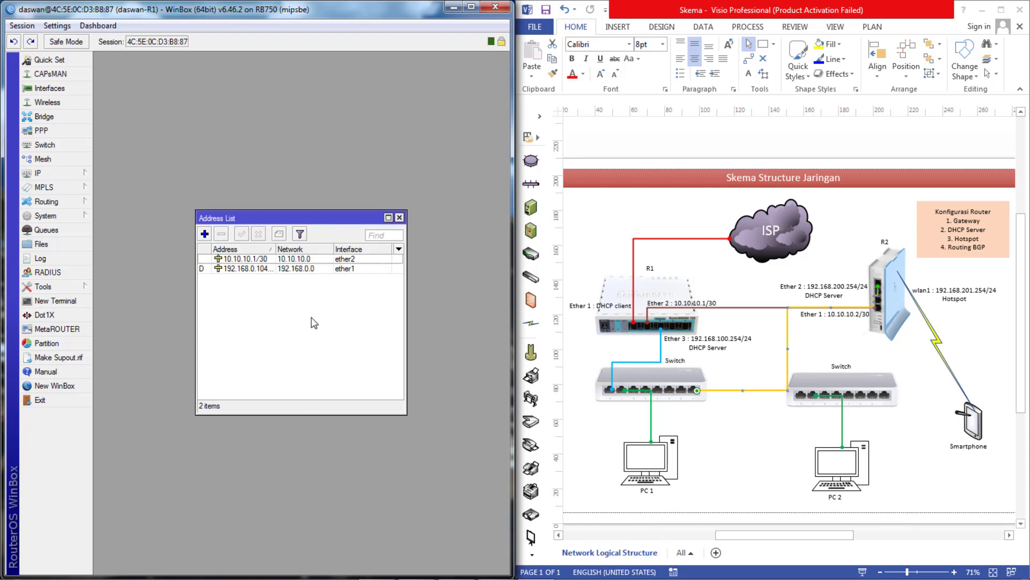
# - Add the address 192.168.100.254/24 on ether3
pyautogui.click(204, 234)
pyautogui.write('192')
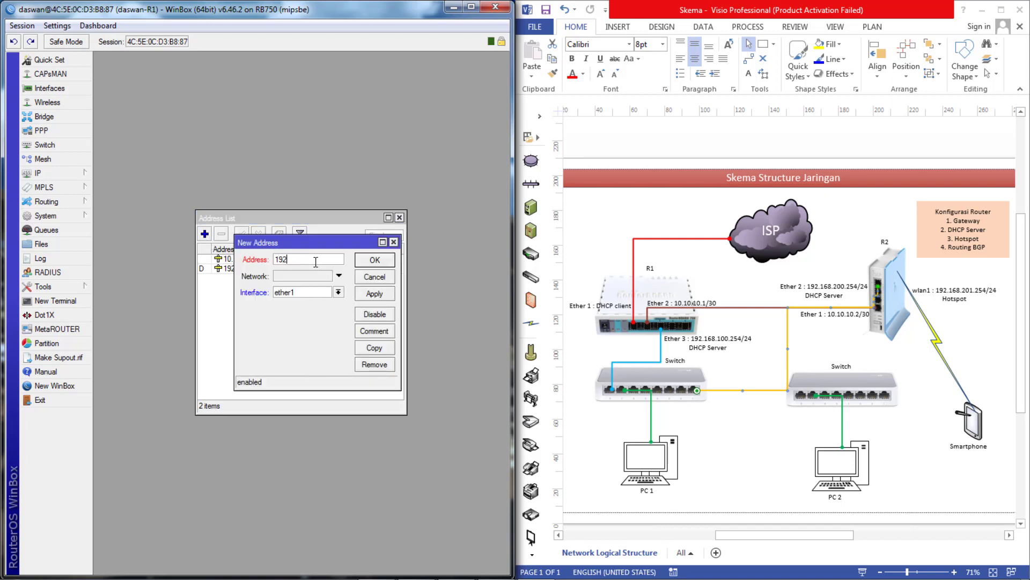
pyautogui.write('.168.100.254/24')
pyautogui.click(338, 292)
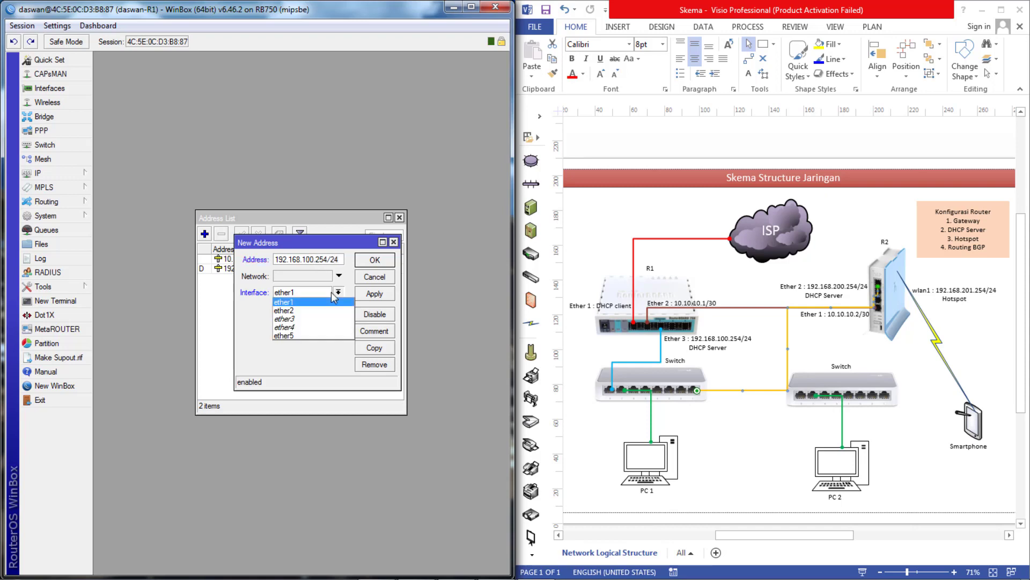
pyautogui.click(315, 321)
pyautogui.click(372, 296)
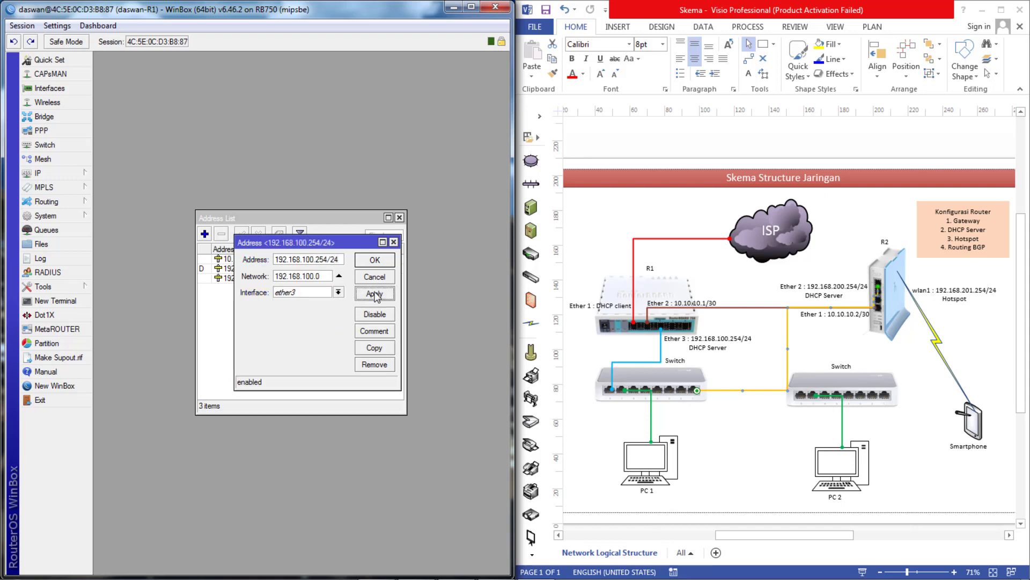
pyautogui.click(384, 261)
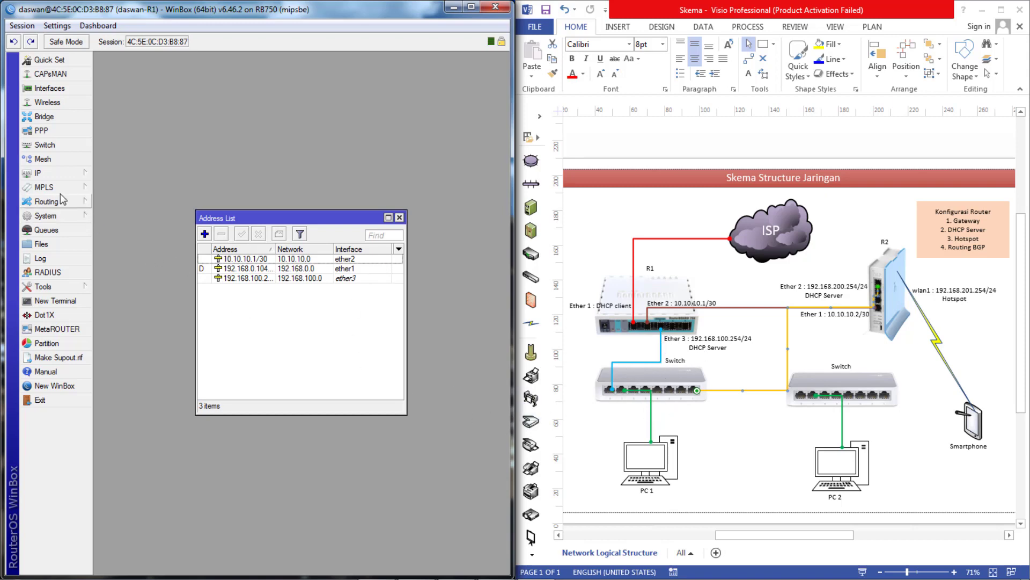
# - Run DHCP Setup on ether3, accepting gateway 192.168.100.254, DNS 192.168.0.1 and default pool and lease
pyautogui.click(48, 175)
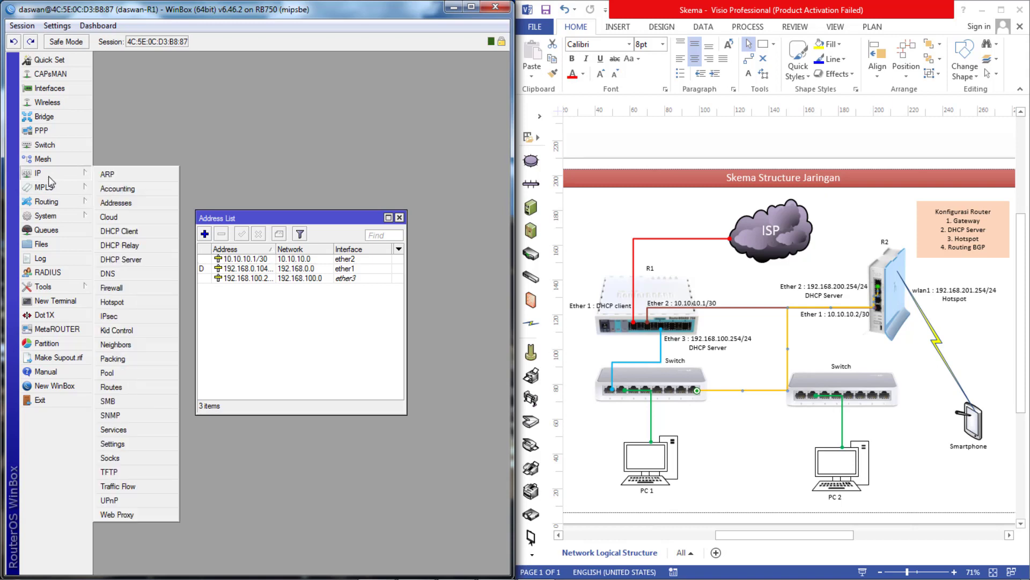
pyautogui.click(133, 260)
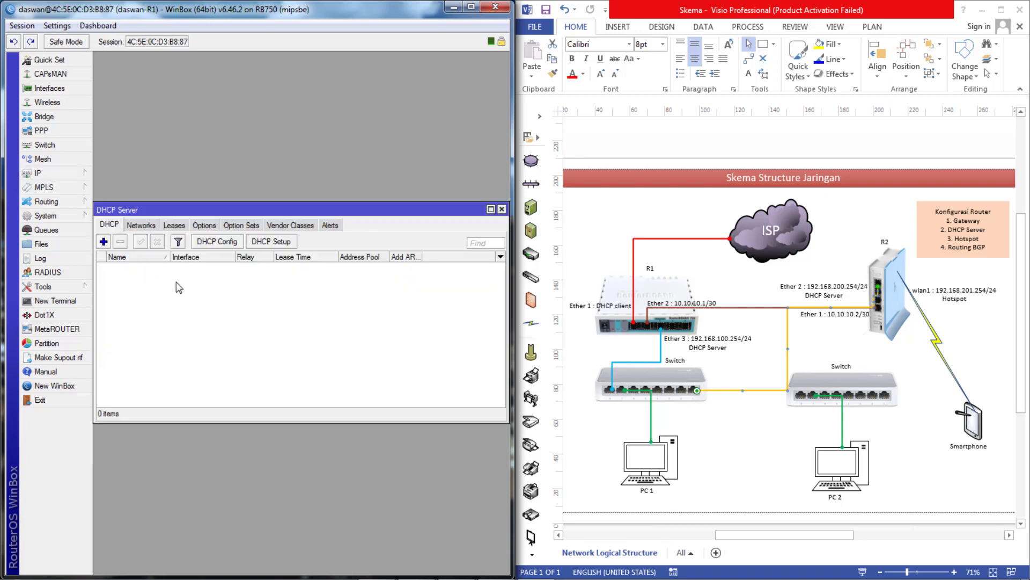
pyautogui.click(267, 245)
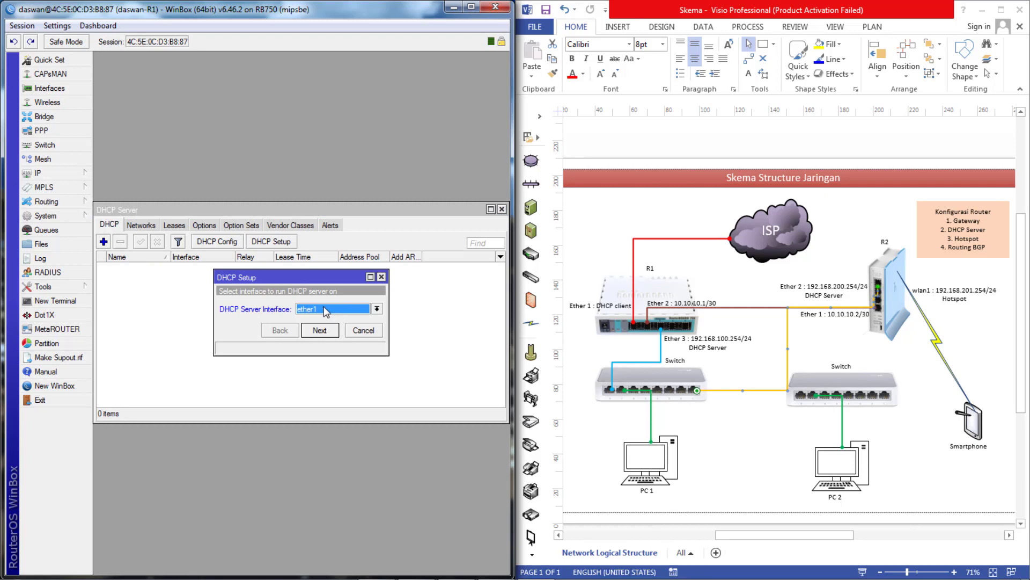
pyautogui.click(377, 310)
pyautogui.click(319, 336)
pyautogui.click(320, 331)
pyautogui.click(321, 332)
pyautogui.click(320, 330)
pyautogui.click(320, 330)
pyautogui.click(320, 331)
pyautogui.click(321, 330)
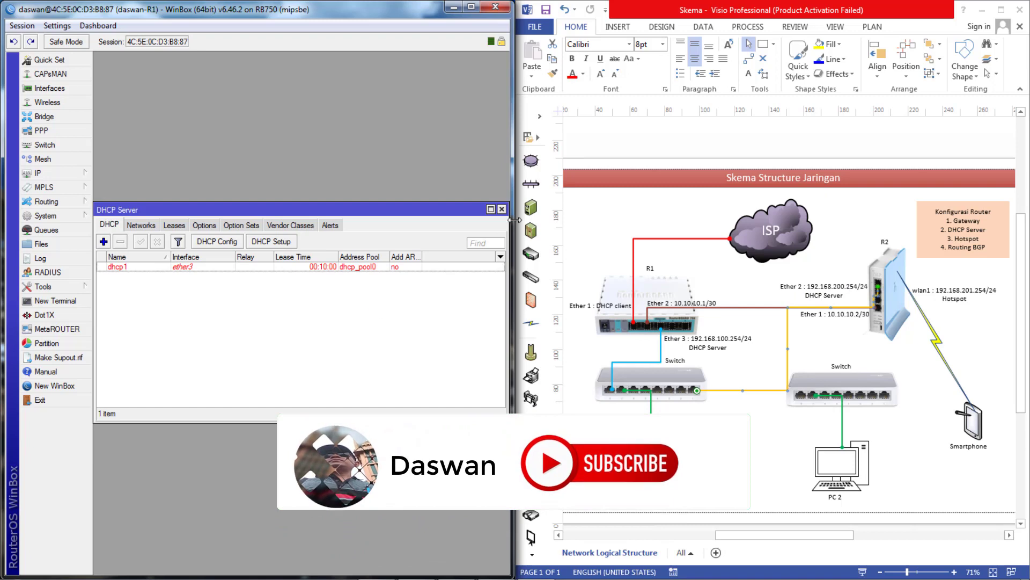
# - Close the open windows and set the default BGP instance's AS number to 100
pyautogui.click(502, 209)
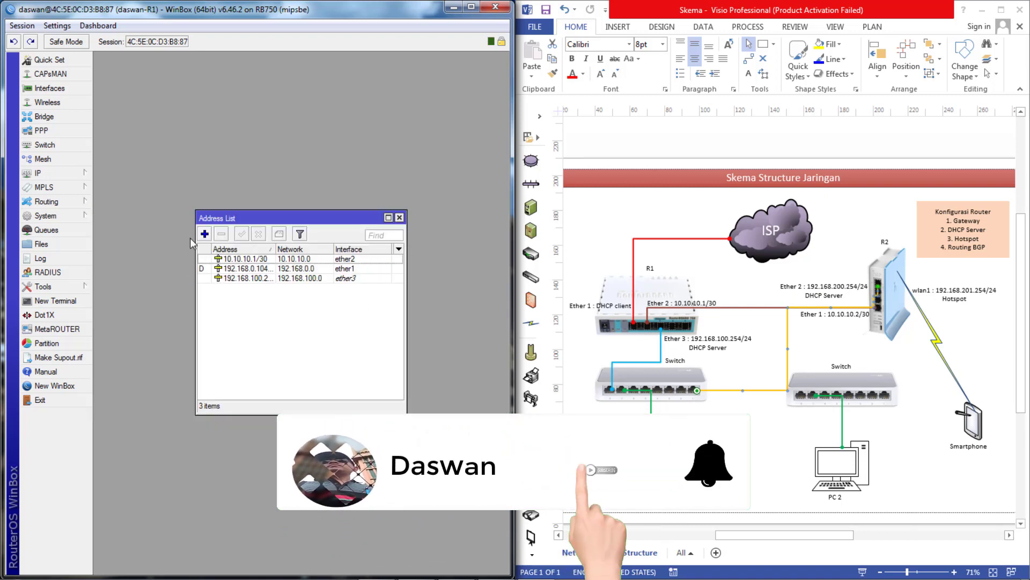
pyautogui.click(400, 217)
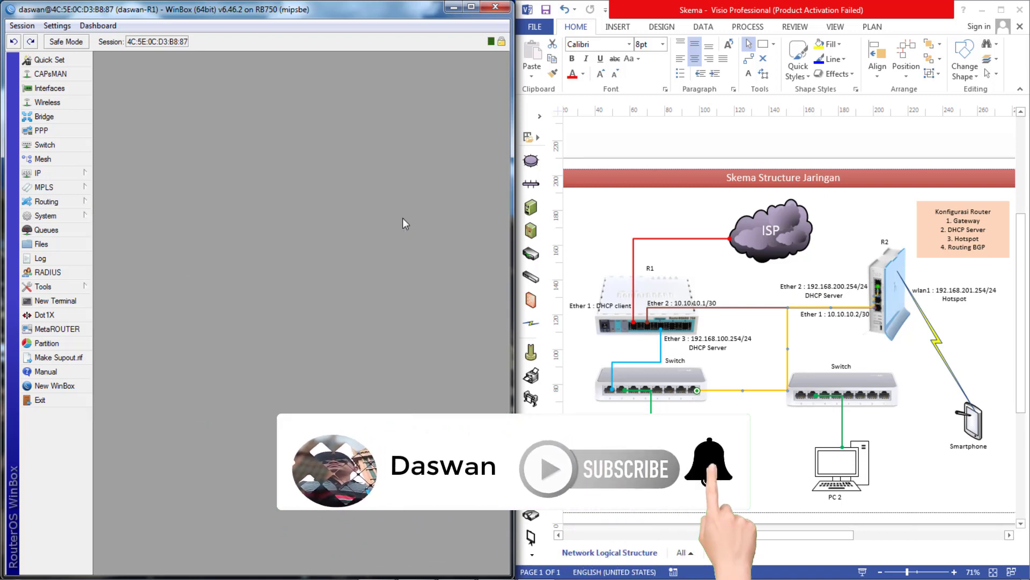
pyautogui.click(46, 201)
pyautogui.click(117, 215)
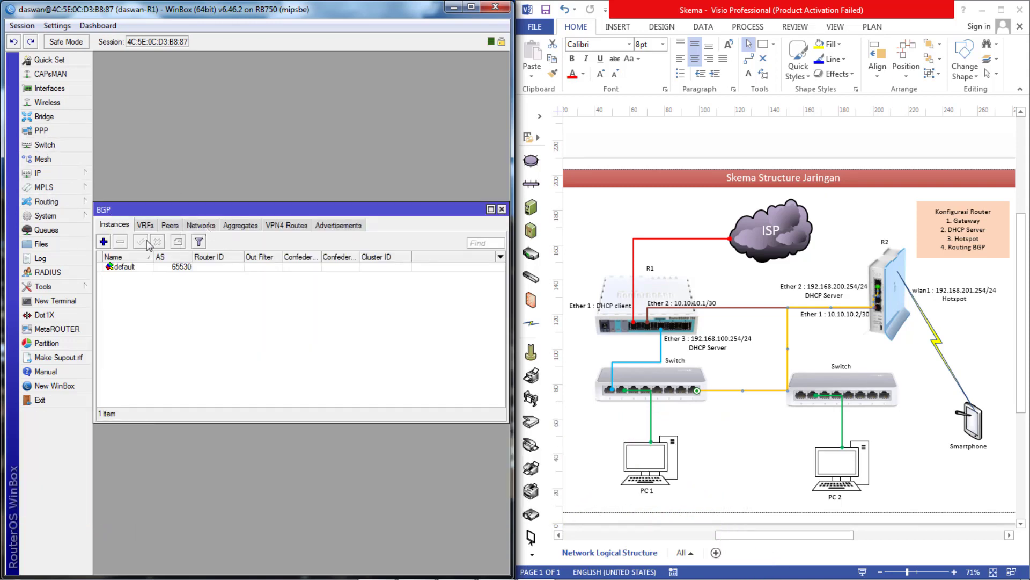
pyautogui.doubleClick(131, 265)
pyautogui.press('Tab')
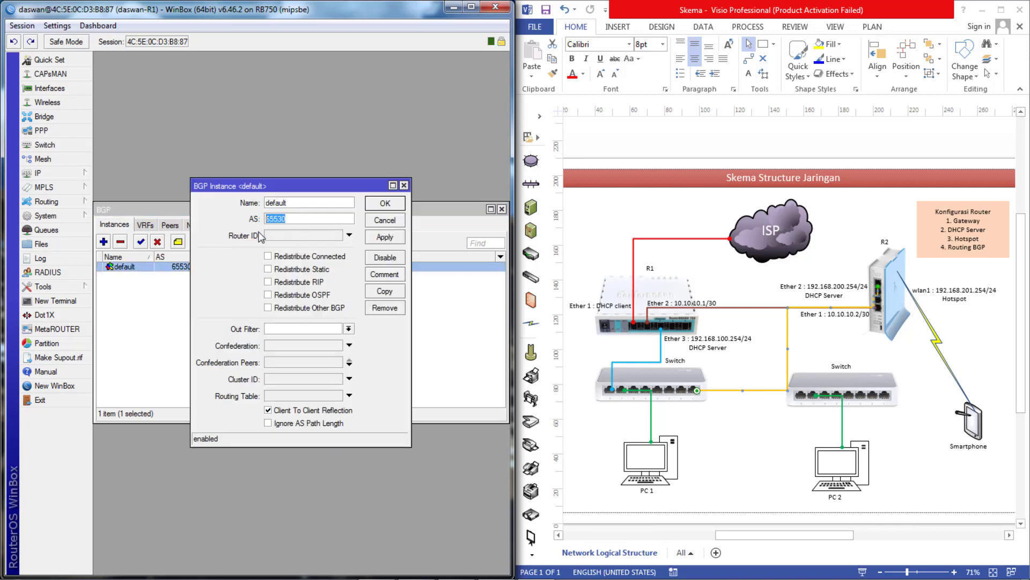
pyautogui.write('100')
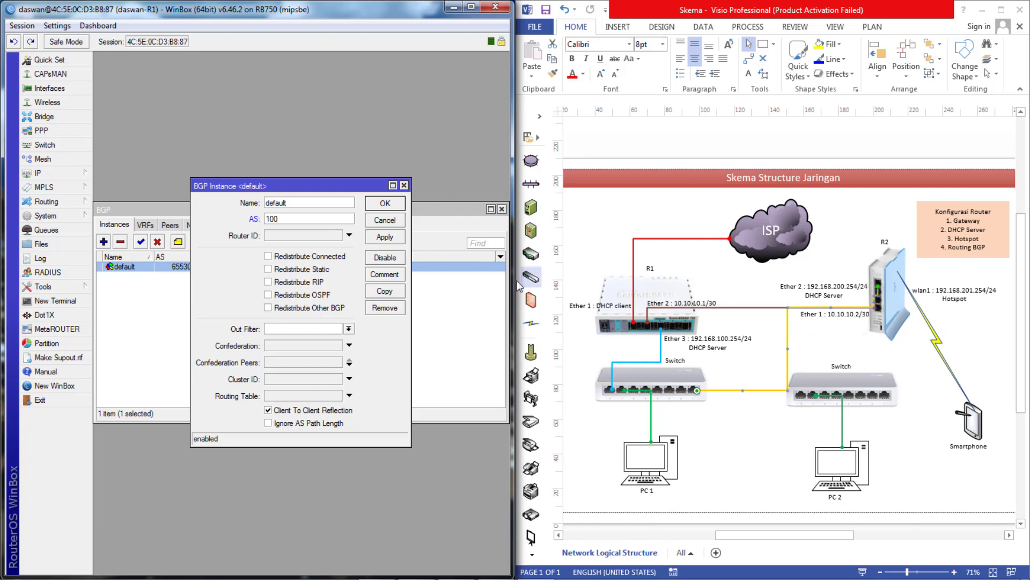
pyautogui.click(390, 240)
pyautogui.click(395, 208)
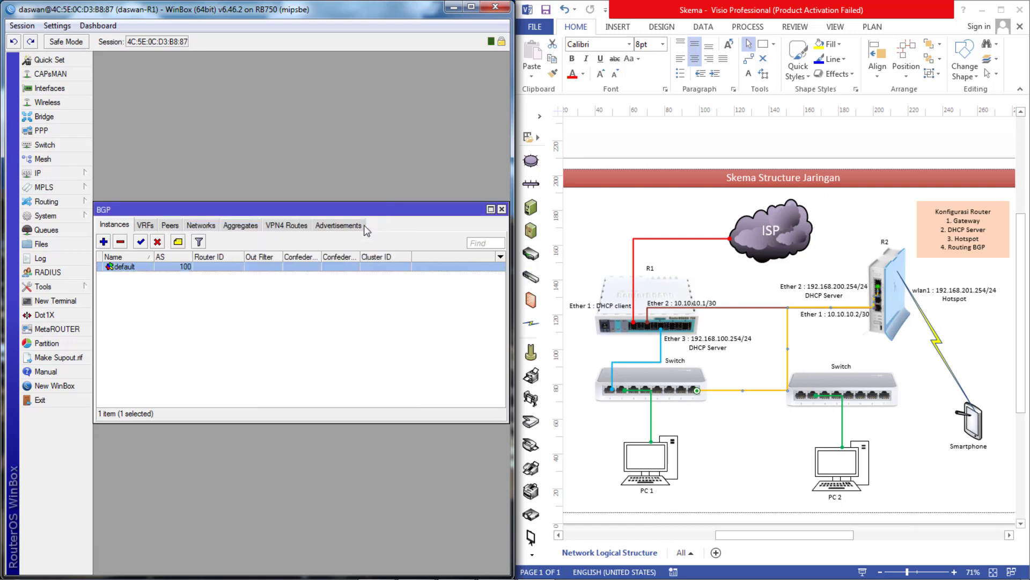
# - Add BGP peer peer-R2 with remote address 10.10.10.2 and remote AS 200
pyautogui.click(170, 226)
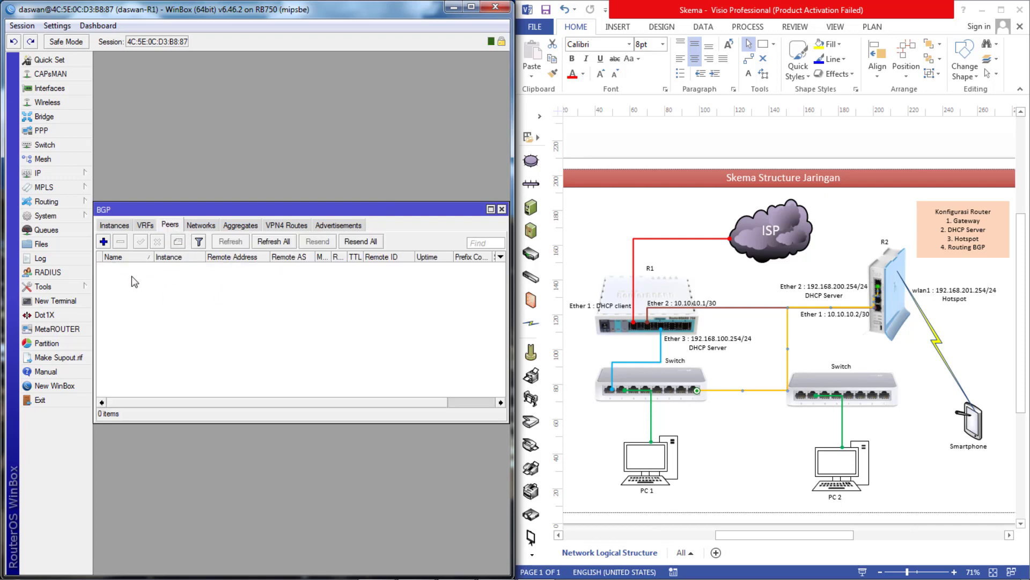
pyautogui.click(104, 241)
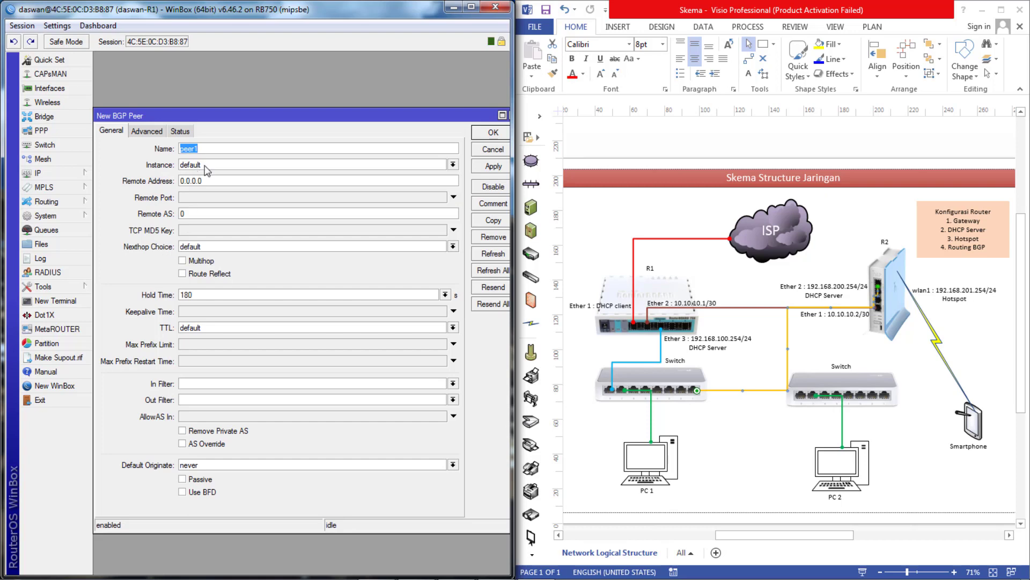
pyautogui.click(244, 145)
pyautogui.moveTo(232, 184); pyautogui.dragTo(181, 197)
pyautogui.write('1')
pyautogui.click(493, 166)
pyautogui.click(493, 134)
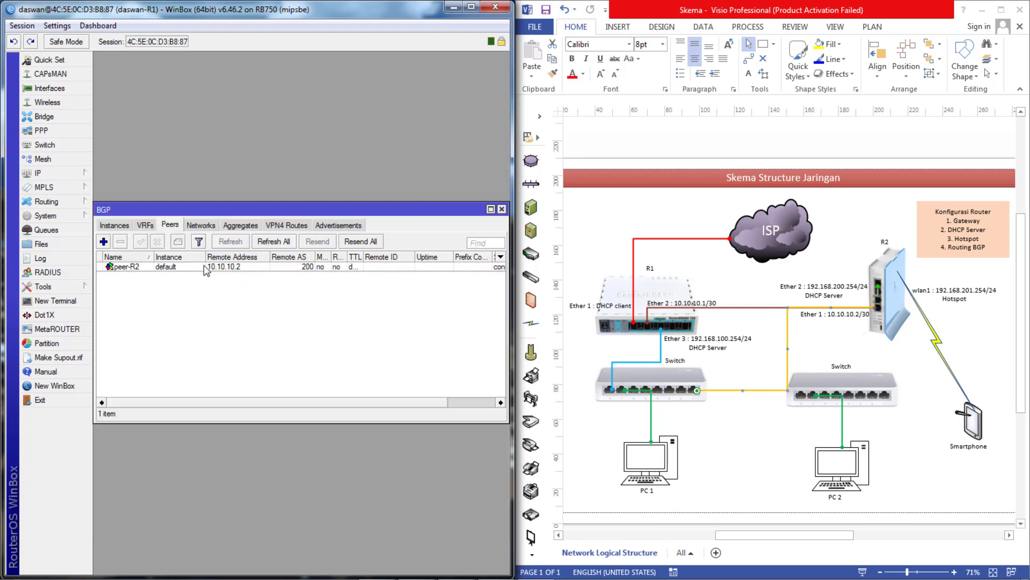
pyautogui.click(202, 226)
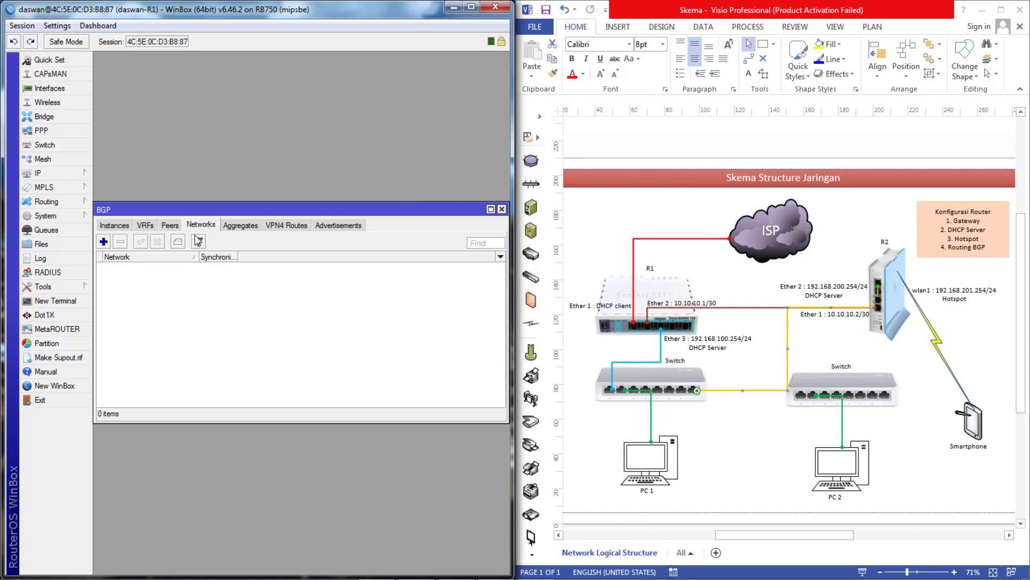
# - Open R1's IP address list for reference beside the BGP window
pyautogui.moveTo(160, 214); pyautogui.dragTo(174, 236)
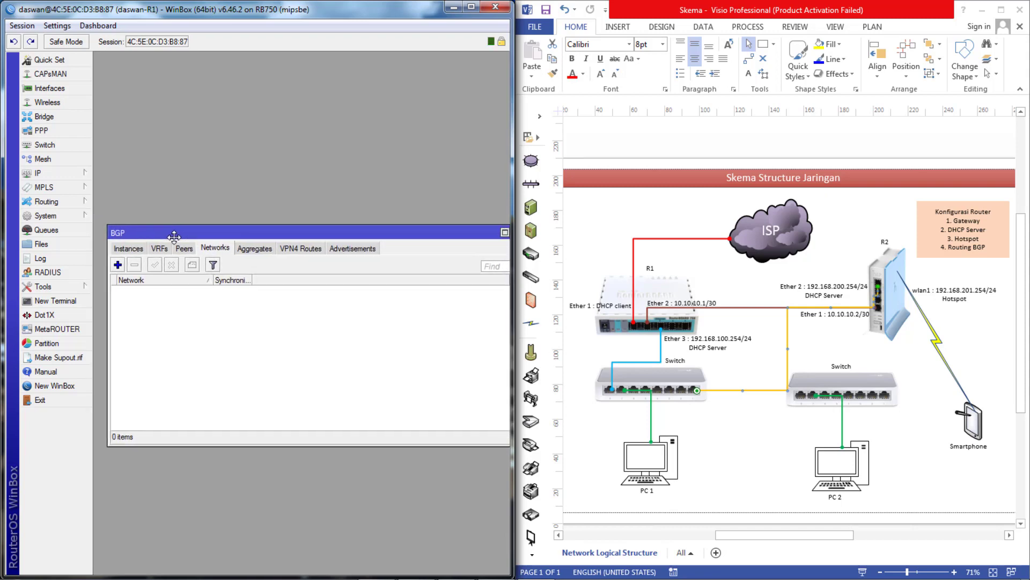
pyautogui.click(48, 174)
pyautogui.click(179, 196)
pyautogui.moveTo(248, 223); pyautogui.dragTo(239, 123)
pyautogui.moveTo(404, 237); pyautogui.dragTo(413, 248)
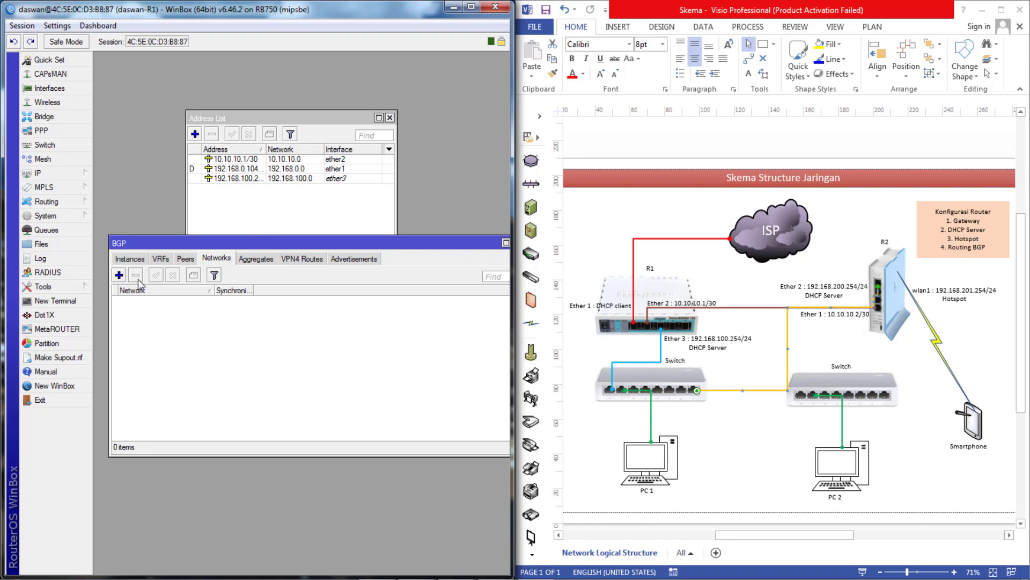
# - Add 192.168.100.0/24 to the BGP Networks list
pyautogui.click(119, 274)
pyautogui.write('192.168.100.0/24')
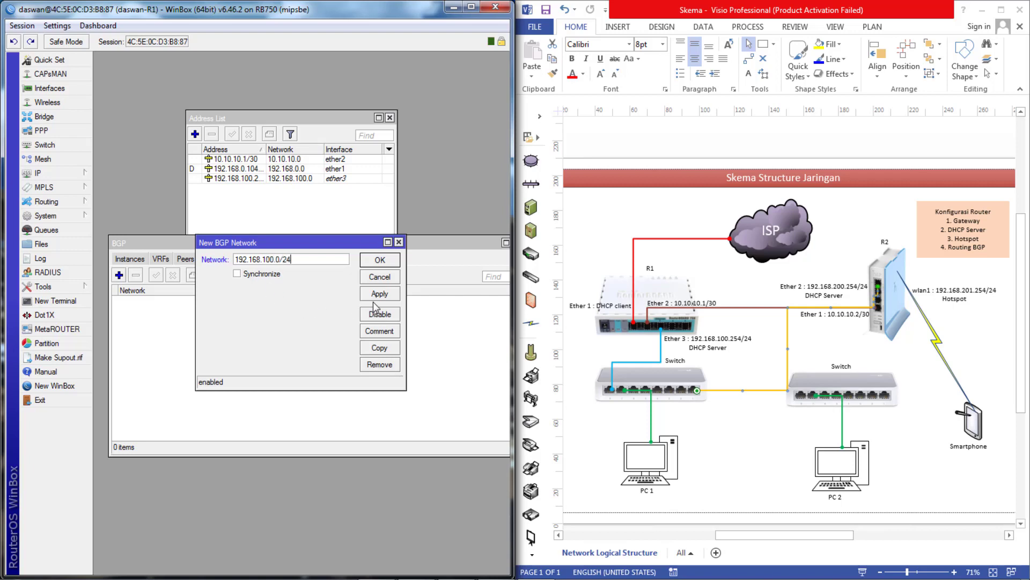
pyautogui.click(382, 262)
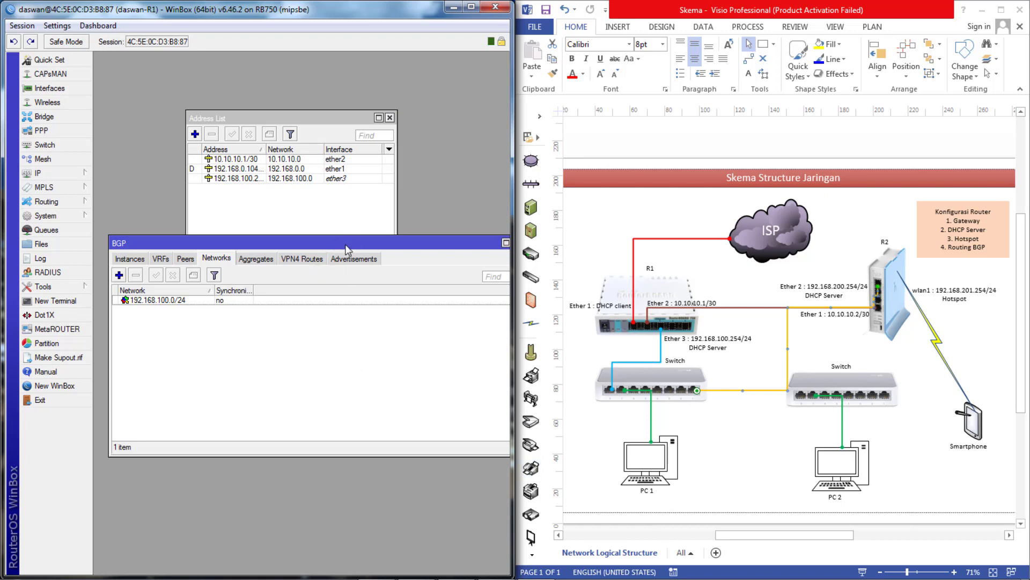
pyautogui.moveTo(342, 244); pyautogui.dragTo(325, 239)
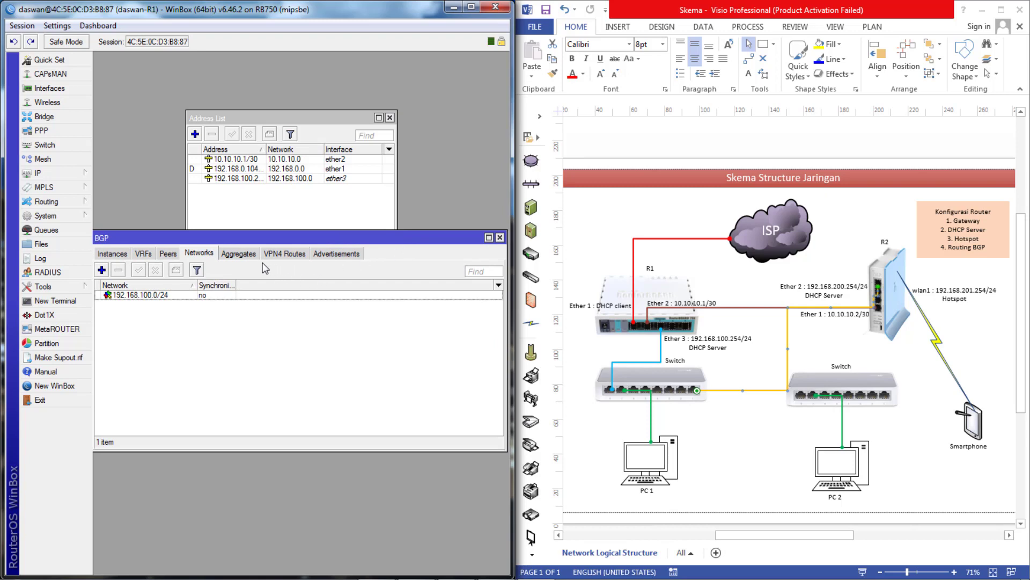
pyautogui.moveTo(132, 237); pyautogui.dragTo(169, 220)
# - Review R1's routing table and active BGP peer state, then open a new WinBox neighbors window
pyautogui.click(38, 173)
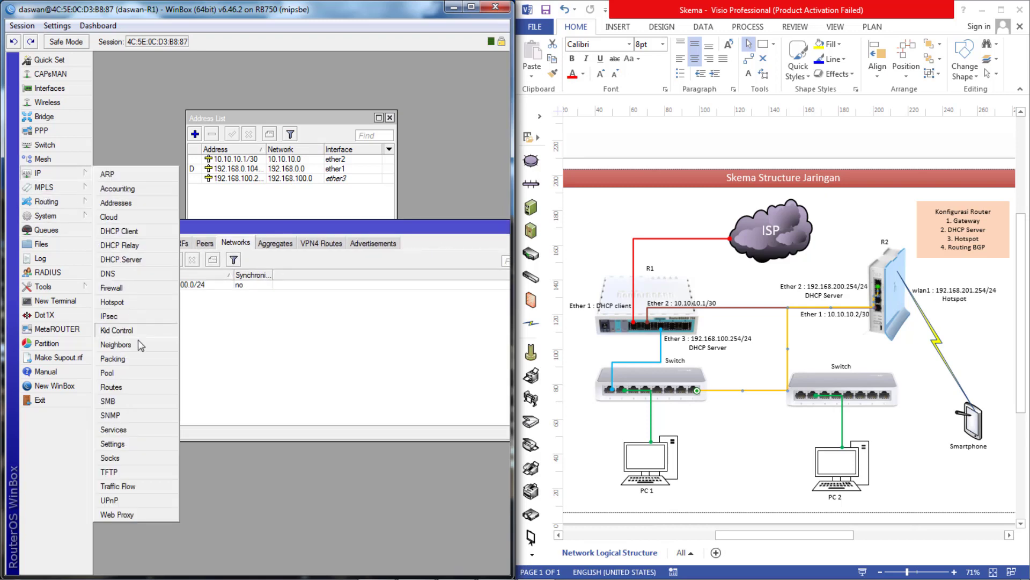
pyautogui.click(121, 388)
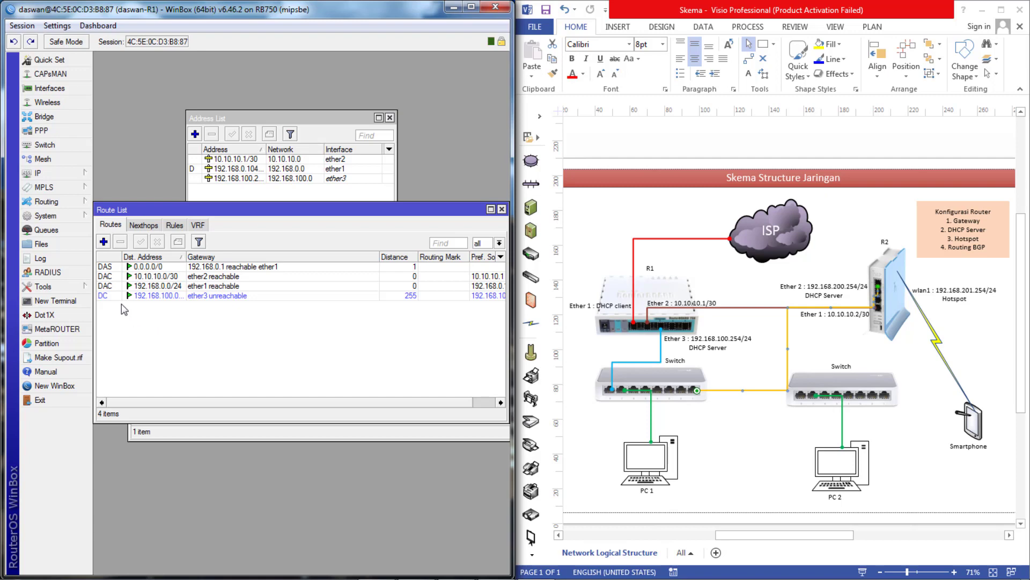
pyautogui.moveTo(226, 209); pyautogui.dragTo(249, 298)
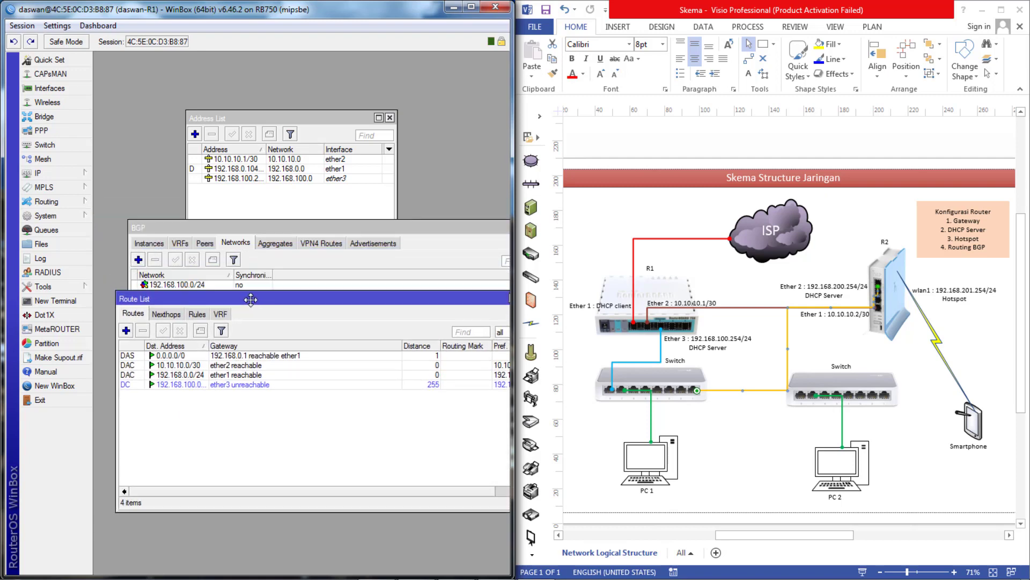
pyautogui.moveTo(234, 228); pyautogui.dragTo(231, 207)
pyautogui.click(203, 222)
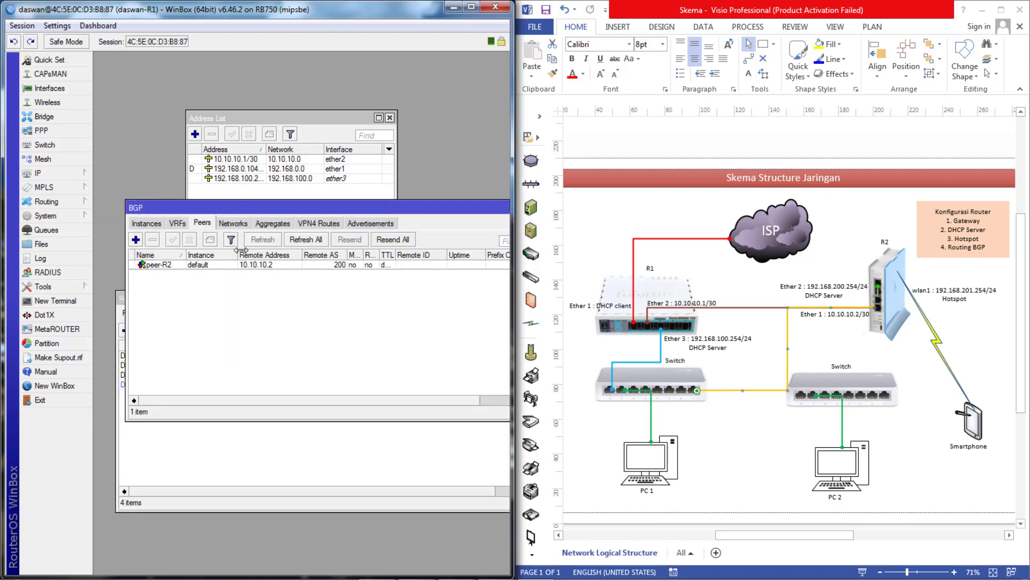
pyautogui.moveTo(213, 402); pyautogui.dragTo(290, 404)
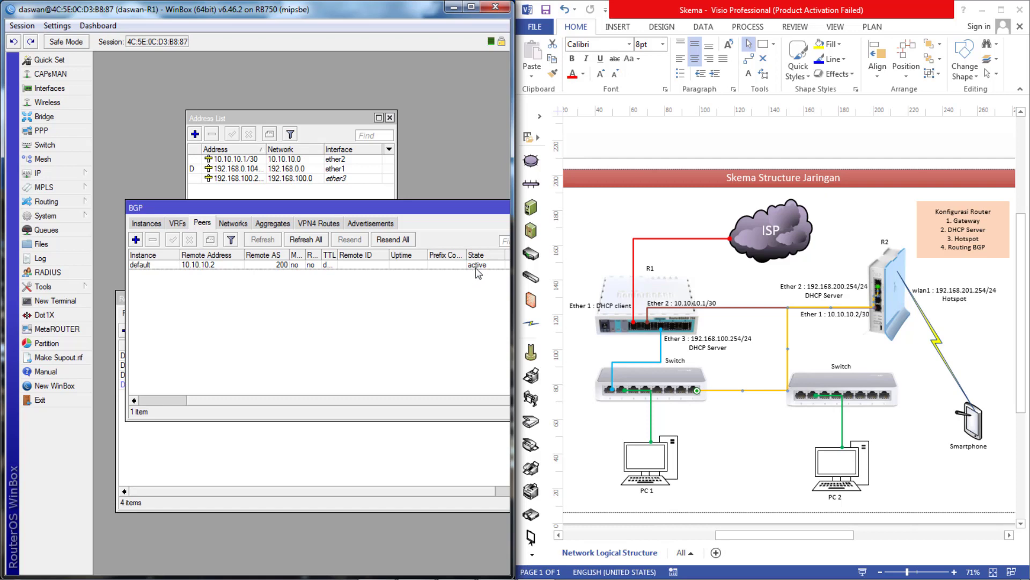
pyautogui.click(212, 446)
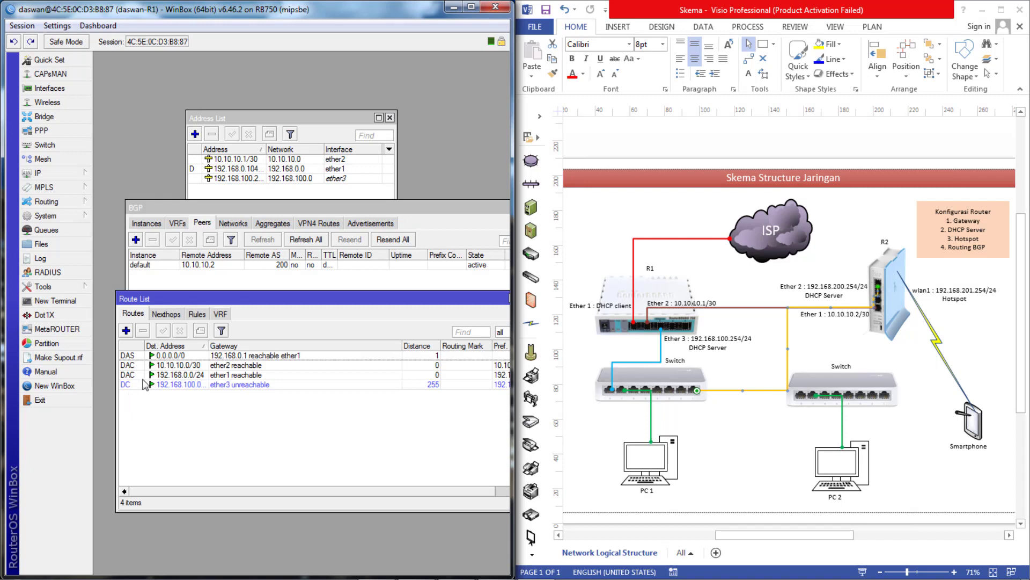
pyautogui.click(57, 386)
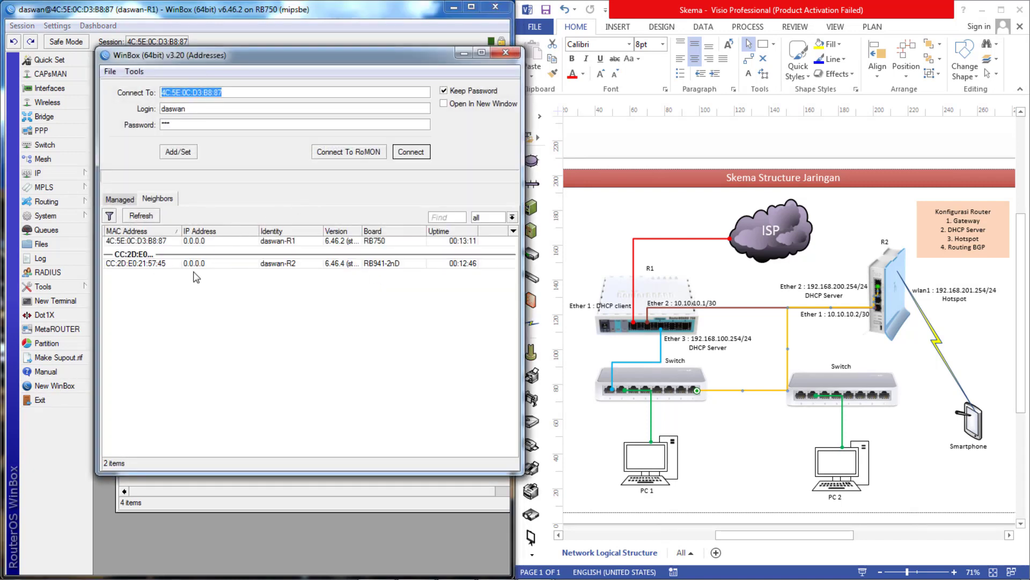
# - Connect to router R2 from the Neighbors list and close its User List window
pyautogui.click(141, 263)
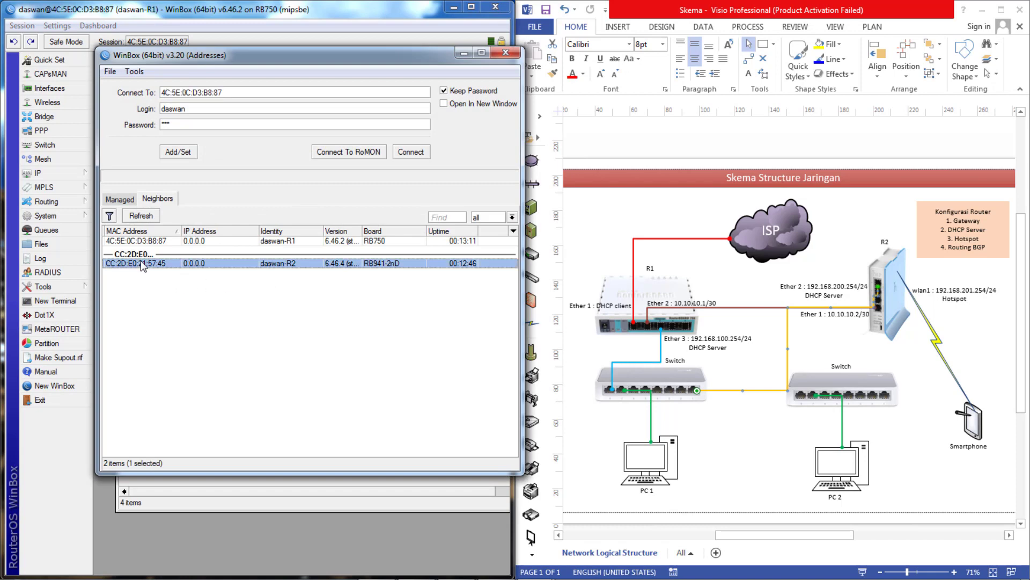
pyautogui.click(412, 155)
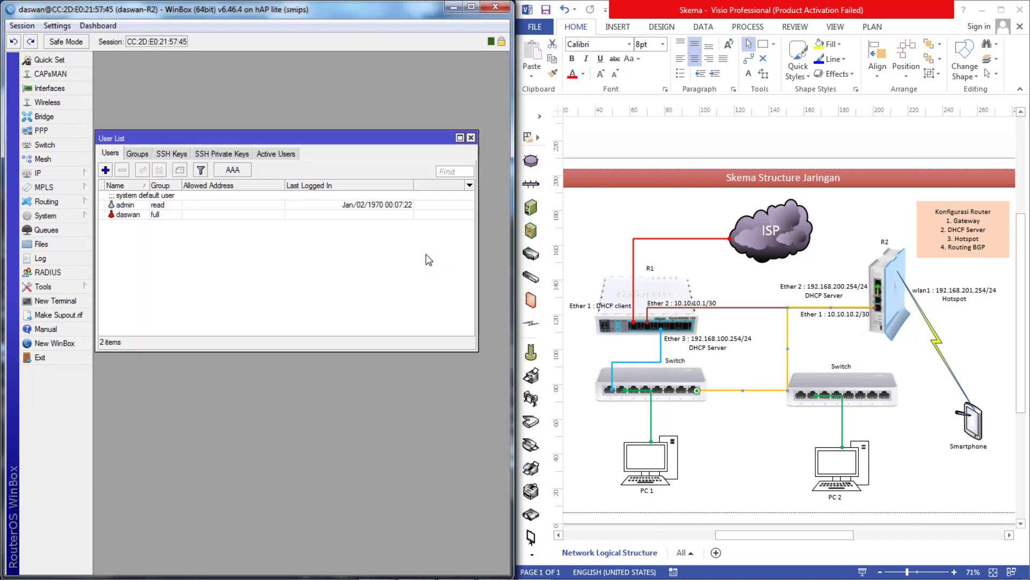
pyautogui.click(471, 138)
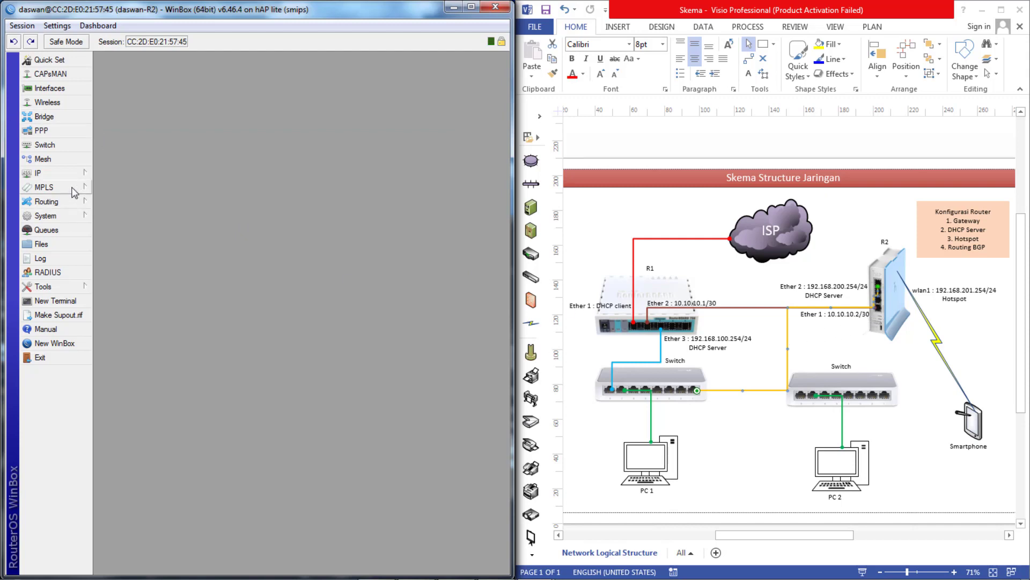
pyautogui.click(57, 174)
# - Add the address 10.10.10.2/30 on ether1
pyautogui.click(124, 202)
pyautogui.click(205, 234)
pyautogui.write('192.168.')
pyautogui.press('BackSpace')
pyautogui.press('BackSpace')
pyautogui.press('BackSpace')
pyautogui.press('BackSpace')
pyautogui.press('BackSpace')
pyautogui.press('BackSpace')
pyautogui.press('BackSpace')
pyautogui.write('10.10')
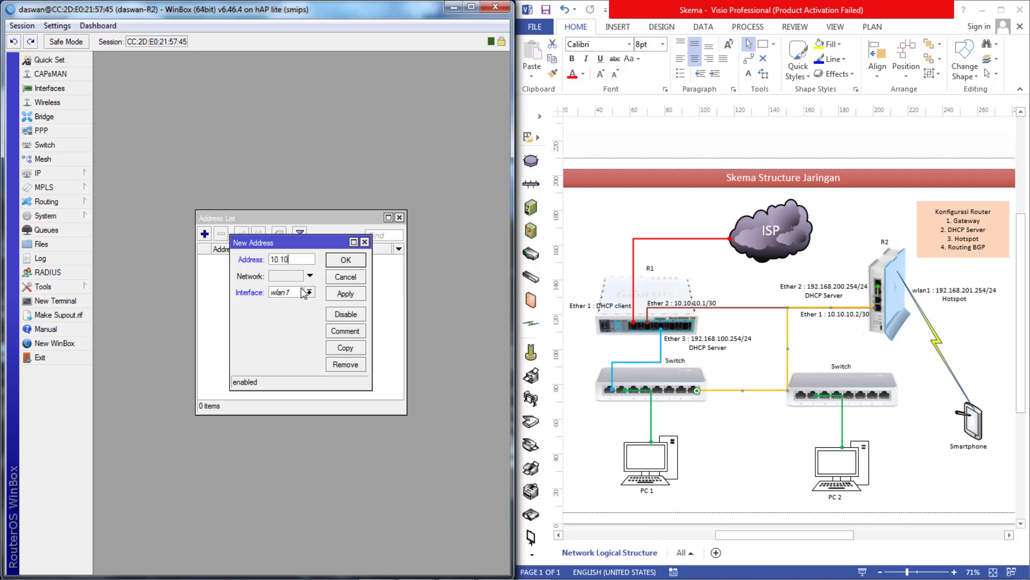
pyautogui.write('.10.2/30')
pyautogui.click(310, 292)
pyautogui.click(325, 302)
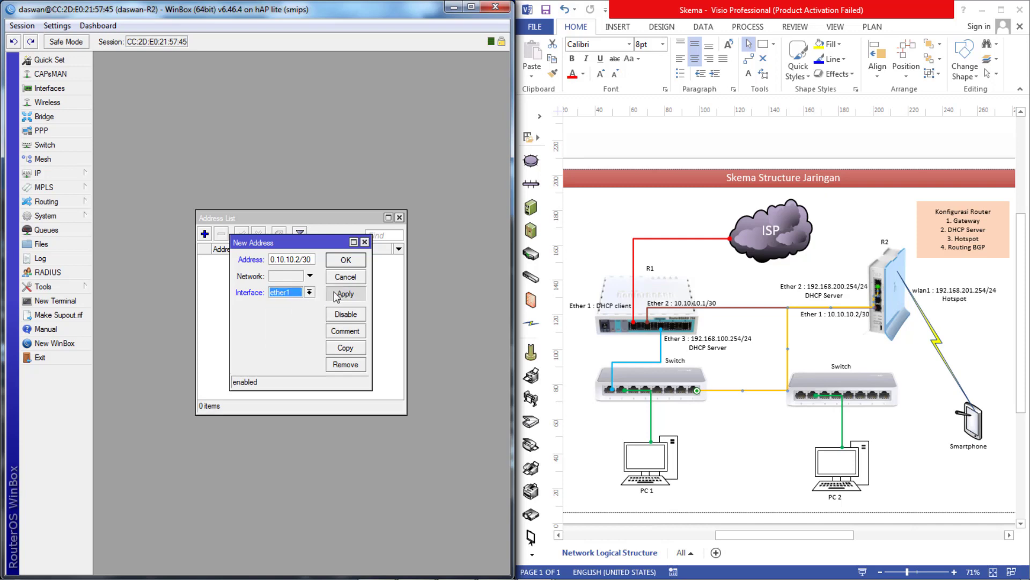
pyautogui.click(343, 293)
pyautogui.click(364, 265)
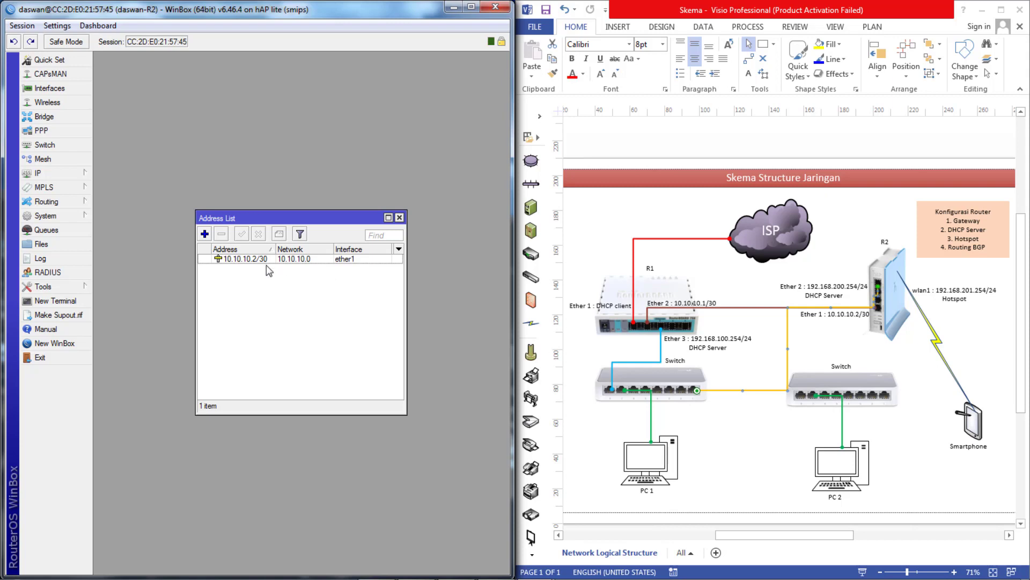
# - Add 192.168.200.254/24 on ether2, then open the DHCP Server list
pyautogui.click(204, 234)
pyautogui.click(334, 292)
pyautogui.click(318, 302)
pyautogui.moveTo(313, 262); pyautogui.dragTo(257, 253)
pyautogui.write('19')
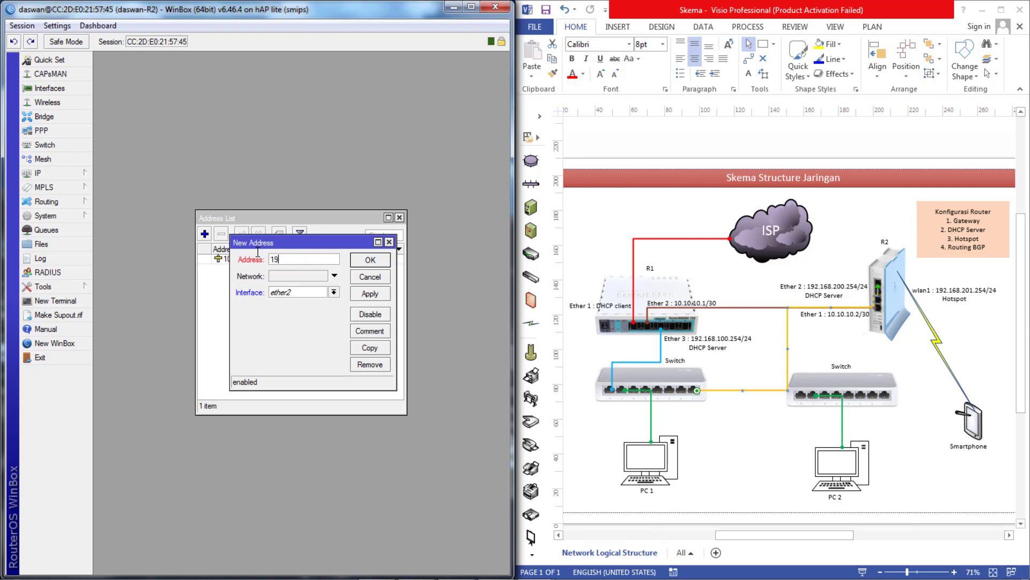
pyautogui.write('2.168.200.254/24')
pyautogui.click(376, 294)
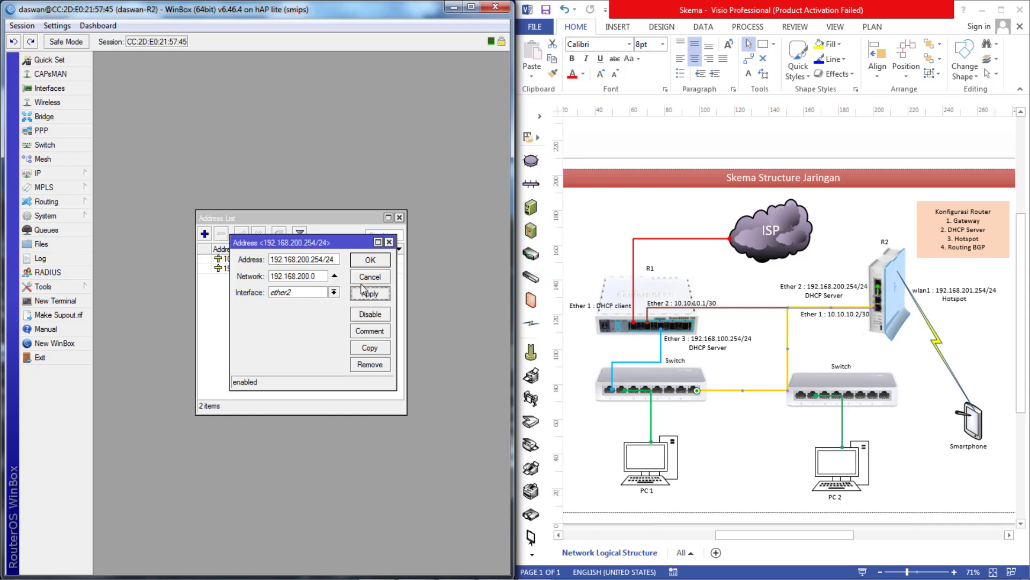
pyautogui.click(371, 260)
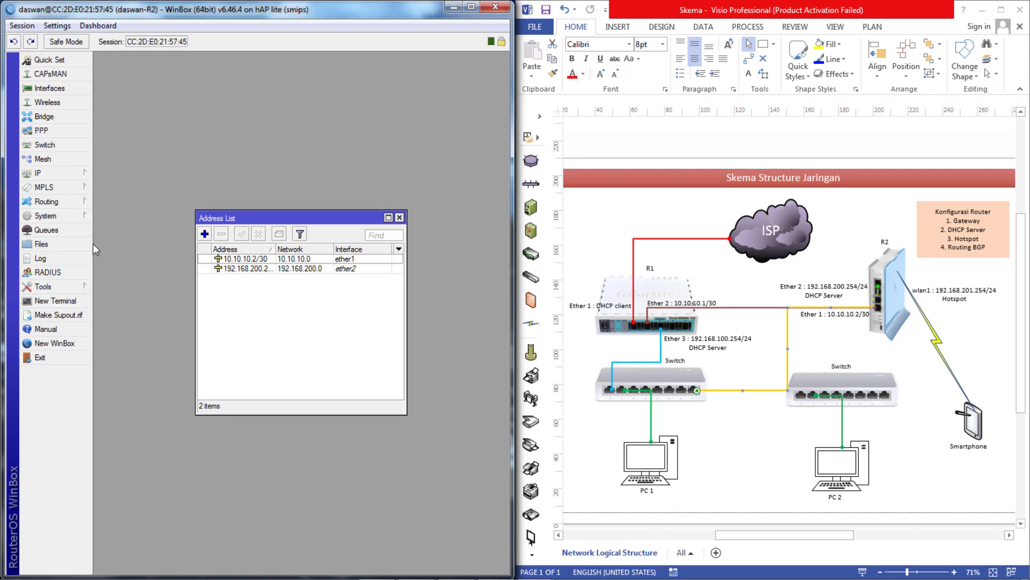
pyautogui.click(64, 175)
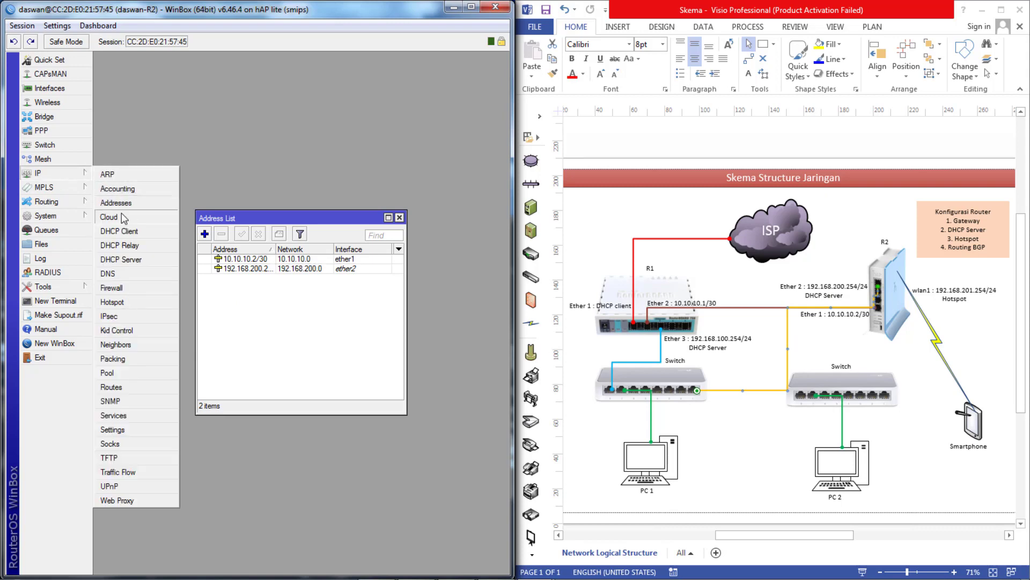
pyautogui.click(140, 260)
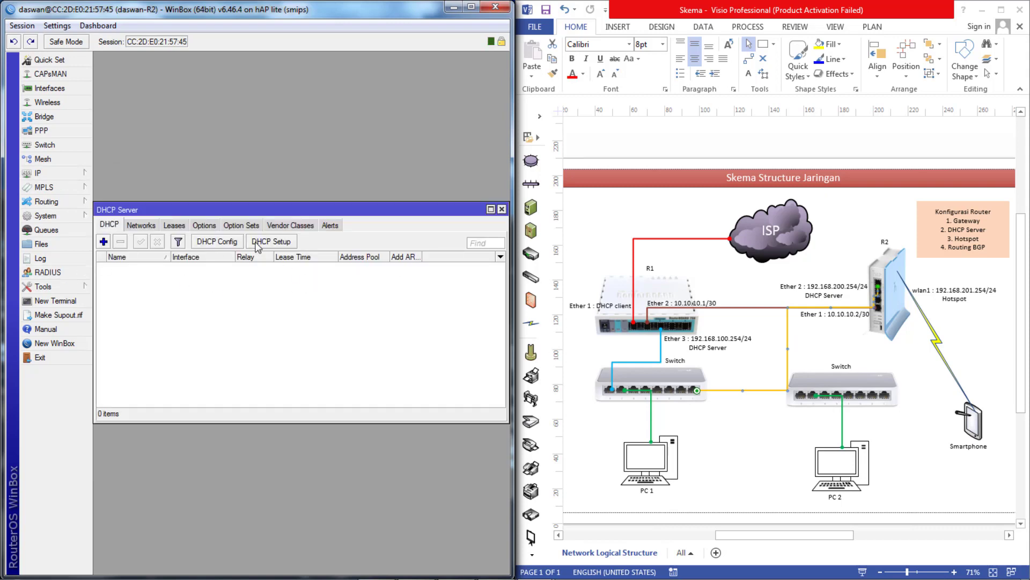
# - Run DHCP Setup on ether2, accepting the suggested address space, gateway and range
pyautogui.click(257, 243)
pyautogui.click(343, 311)
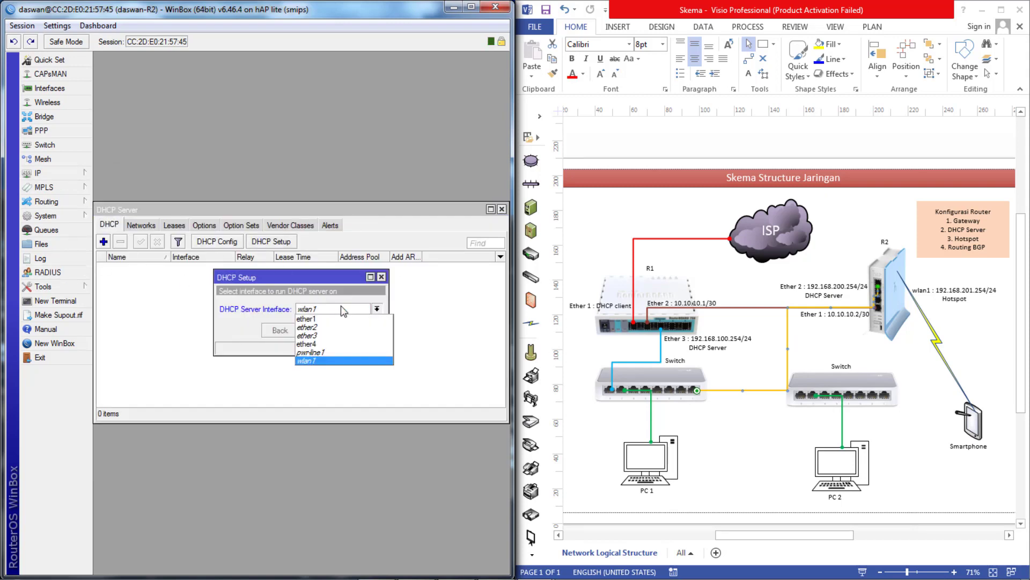
pyautogui.click(321, 332)
pyautogui.click(319, 330)
pyautogui.click(320, 330)
pyautogui.click(320, 329)
pyautogui.click(319, 330)
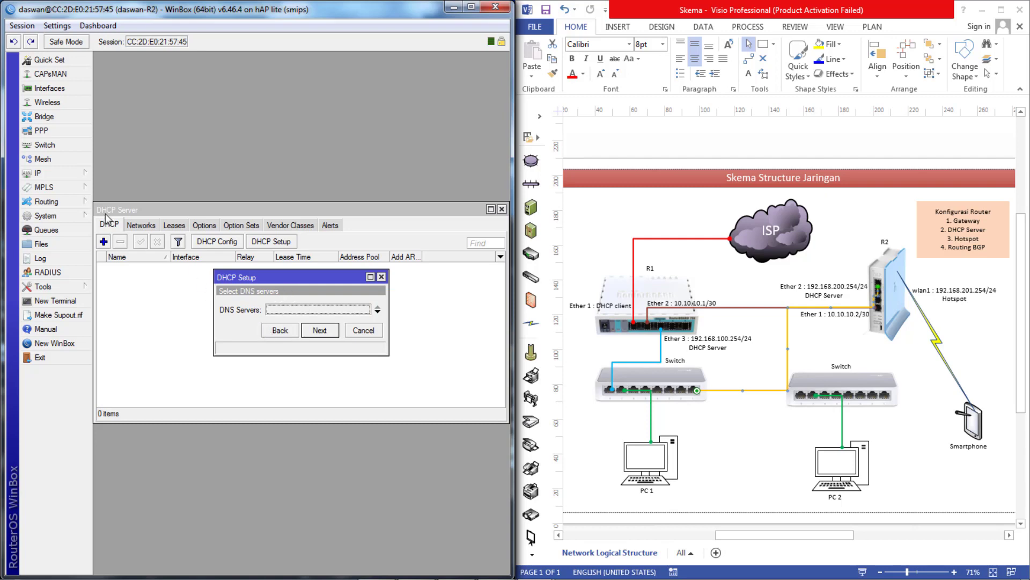
# - Set the router's DNS servers to 8.8.8.8 and 8.8.4.4
pyautogui.click(50, 176)
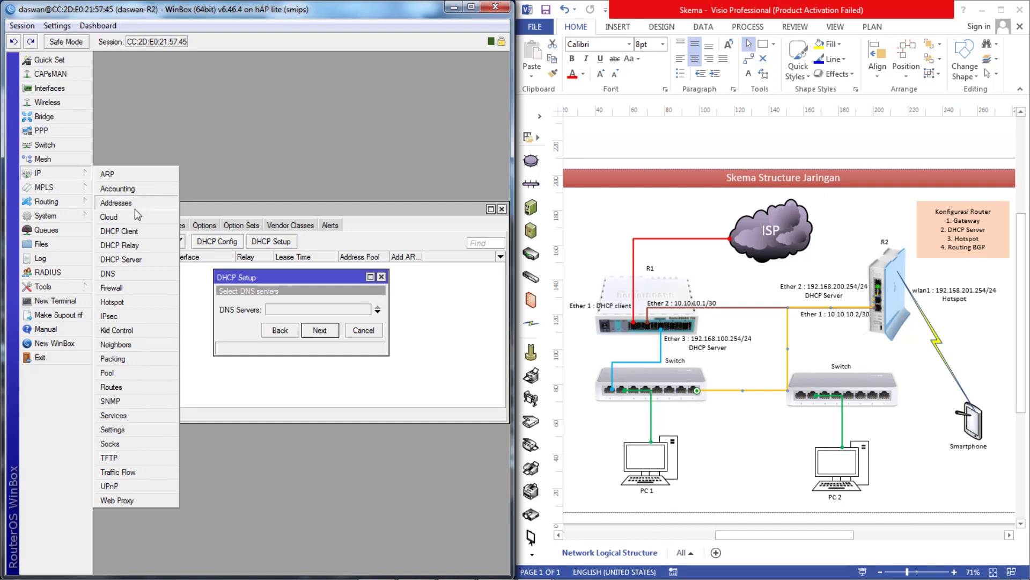
pyautogui.click(146, 274)
pyautogui.click(298, 227)
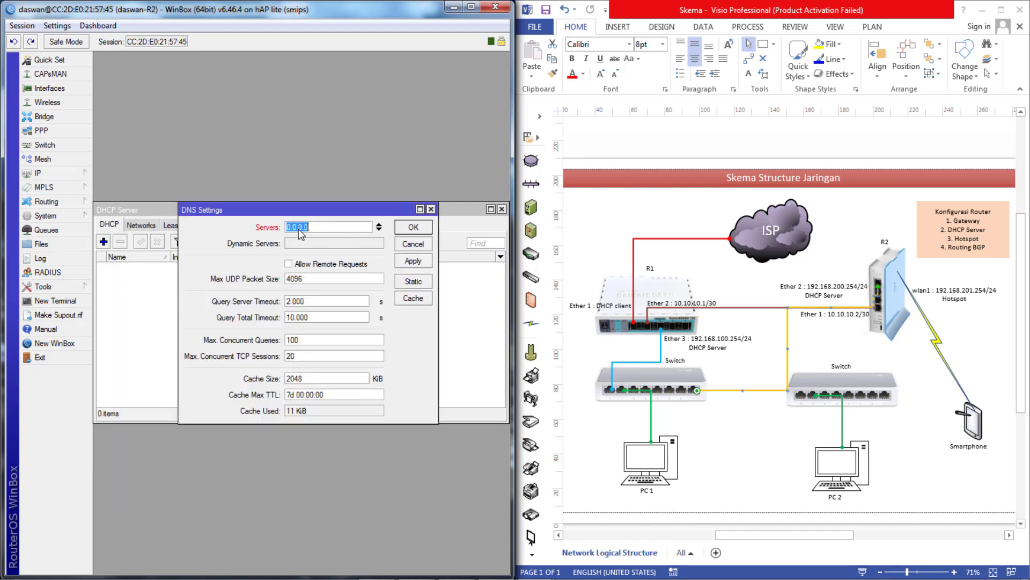
pyautogui.write('8.8.')
pyautogui.click(382, 228)
pyautogui.write('8.8.')
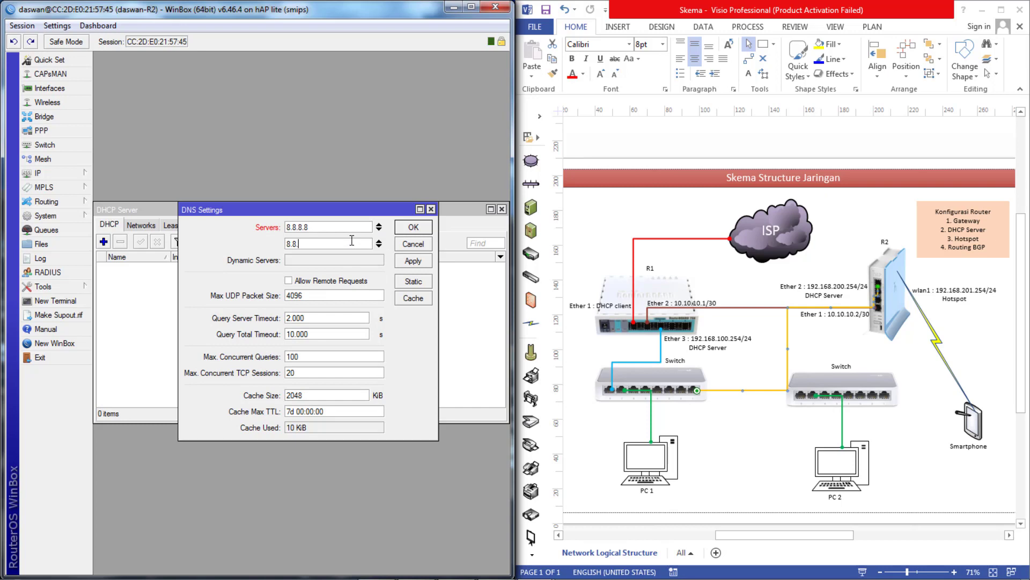
pyautogui.write('4.4')
pyautogui.click(419, 226)
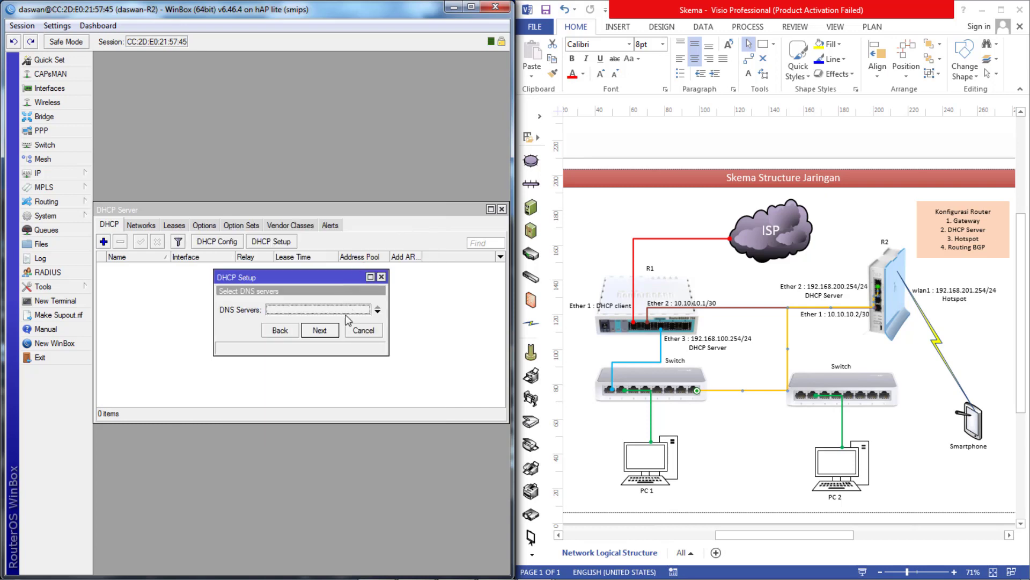
# - Rerun DHCP Setup on ether2 with DNS 8.8.8.8/8.8.4.4 and a 10-minute lease
pyautogui.click(285, 330)
pyautogui.click(328, 332)
pyautogui.click(355, 331)
pyautogui.click(283, 245)
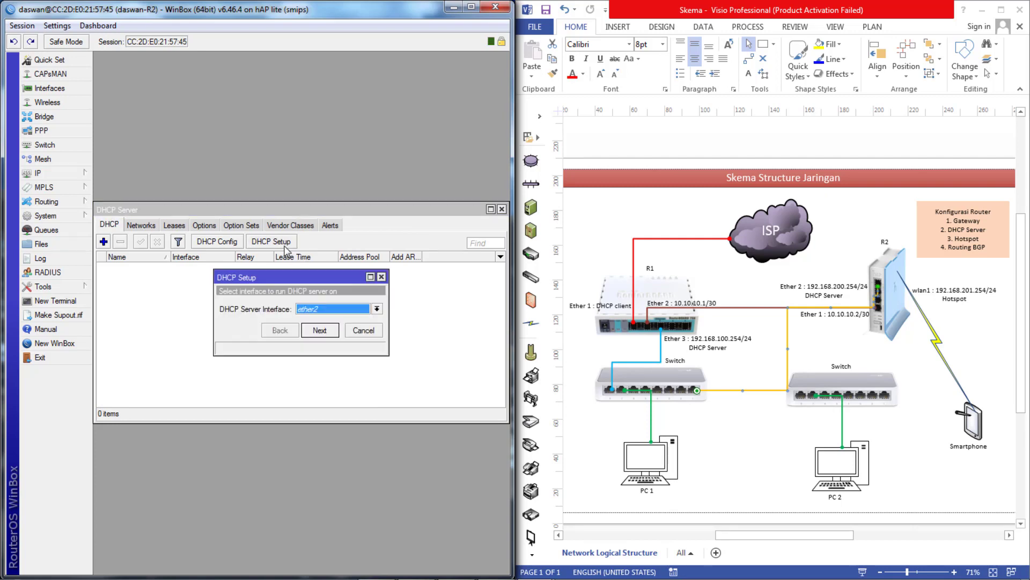
pyautogui.click(321, 331)
pyautogui.click(321, 331)
pyautogui.click(321, 330)
pyautogui.click(321, 331)
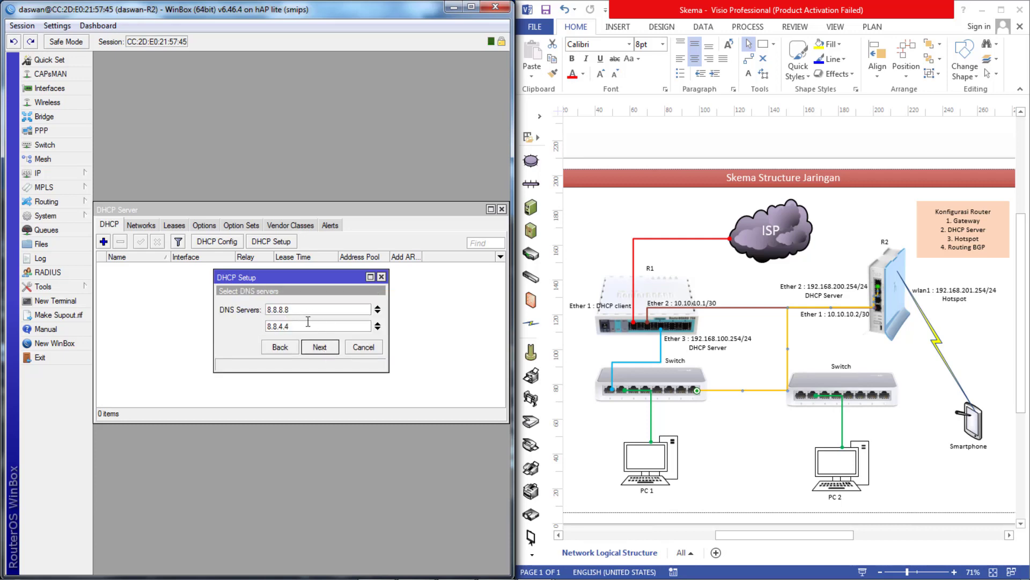
pyautogui.click(322, 347)
pyautogui.click(320, 347)
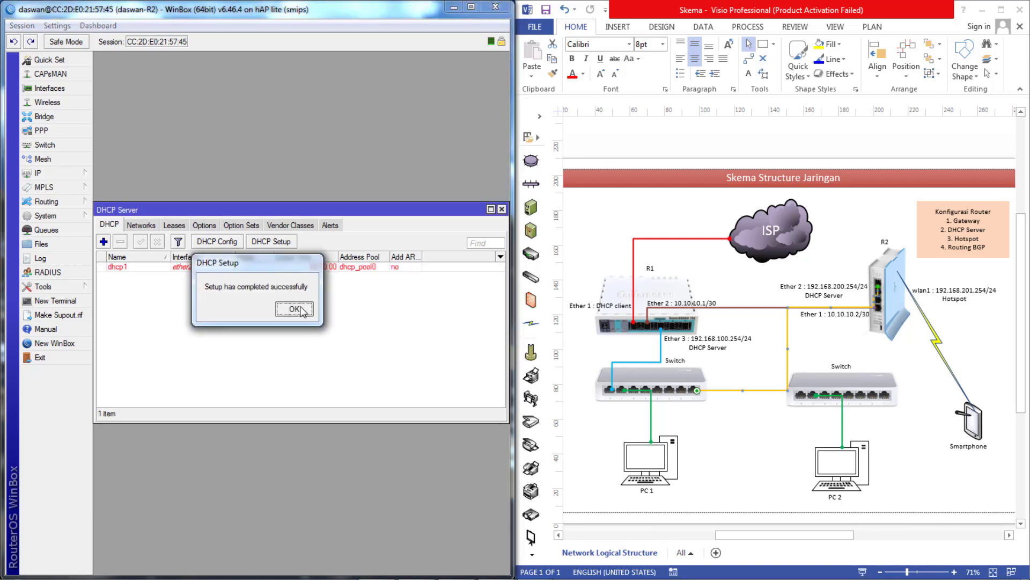
pyautogui.click(298, 306)
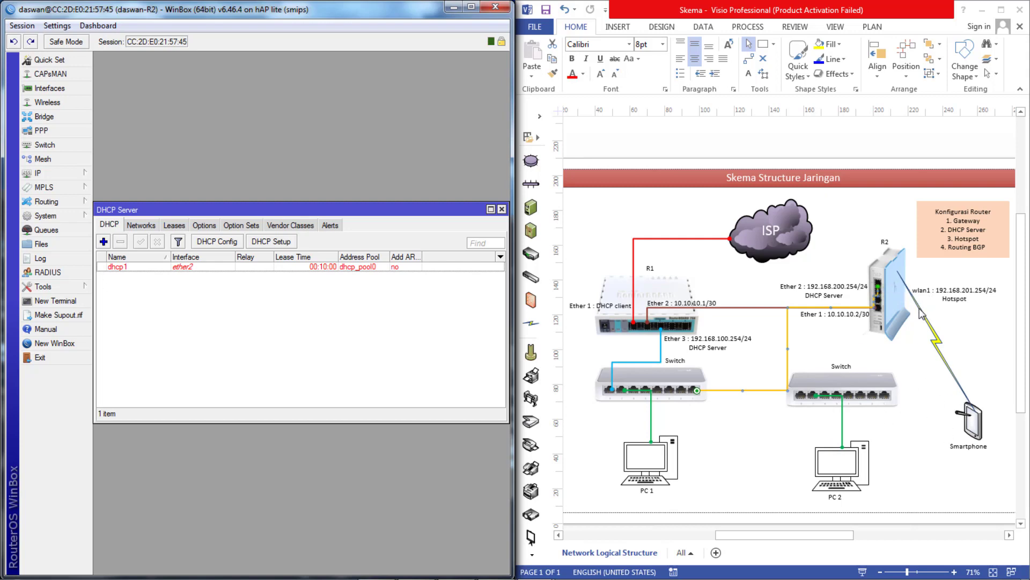
# - Enable the wlan1 wireless interface and open its settings
pyautogui.click(47, 103)
pyautogui.click(121, 282)
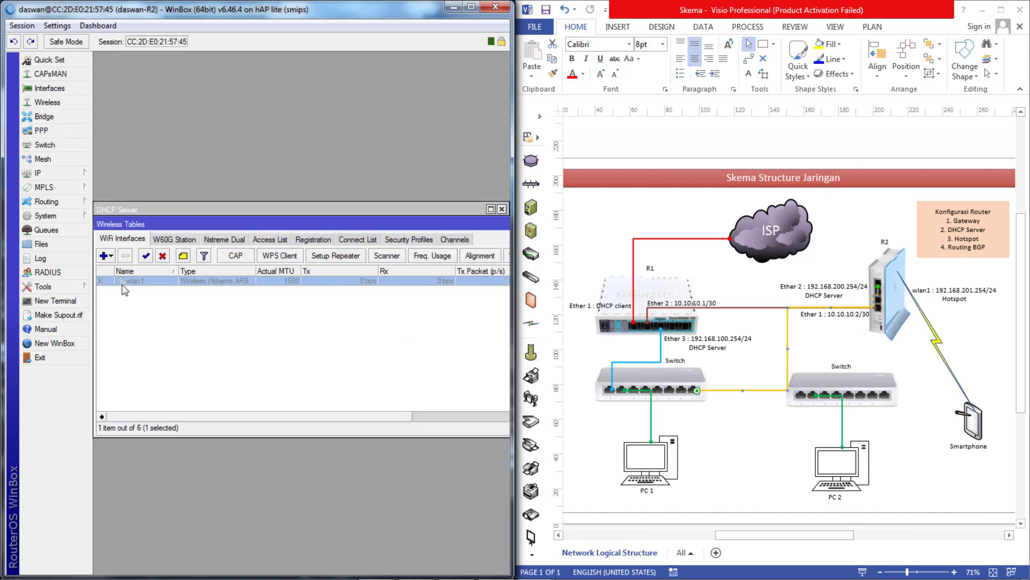
pyautogui.click(145, 261)
pyautogui.doubleClick(159, 281)
# - Set wlan1 to ap bridge mode on 2GHz-B/G/N with a new SSID and save
pyautogui.click(189, 118)
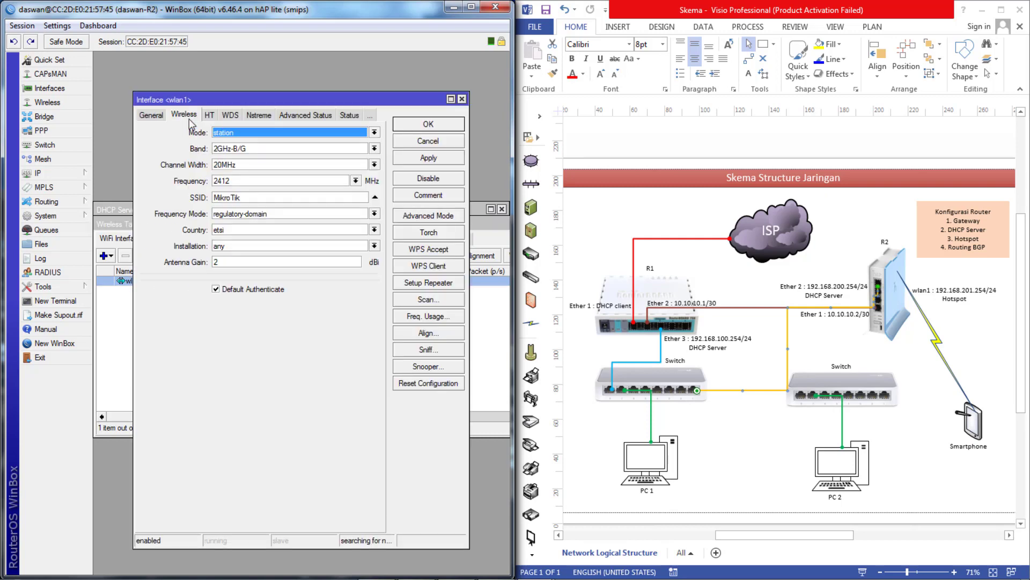
pyautogui.click(247, 132)
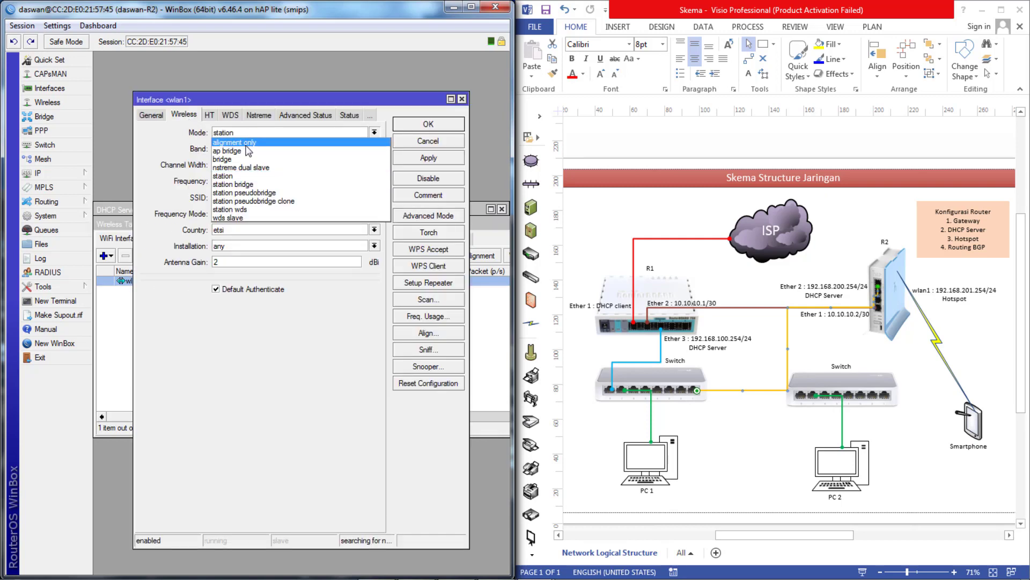
pyautogui.click(245, 152)
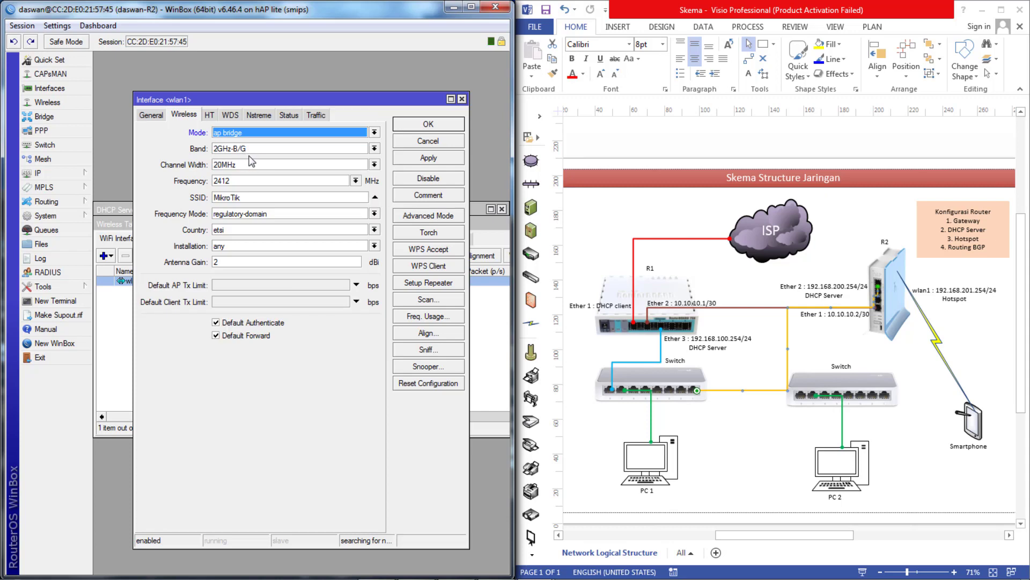
pyautogui.click(253, 149)
pyautogui.click(254, 196)
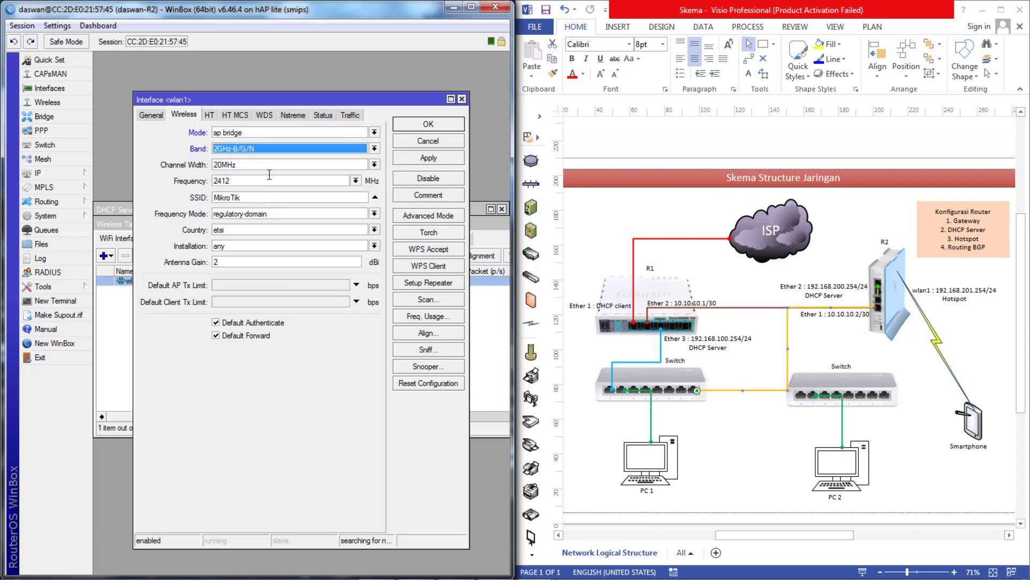
pyautogui.moveTo(246, 197); pyautogui.dragTo(208, 189)
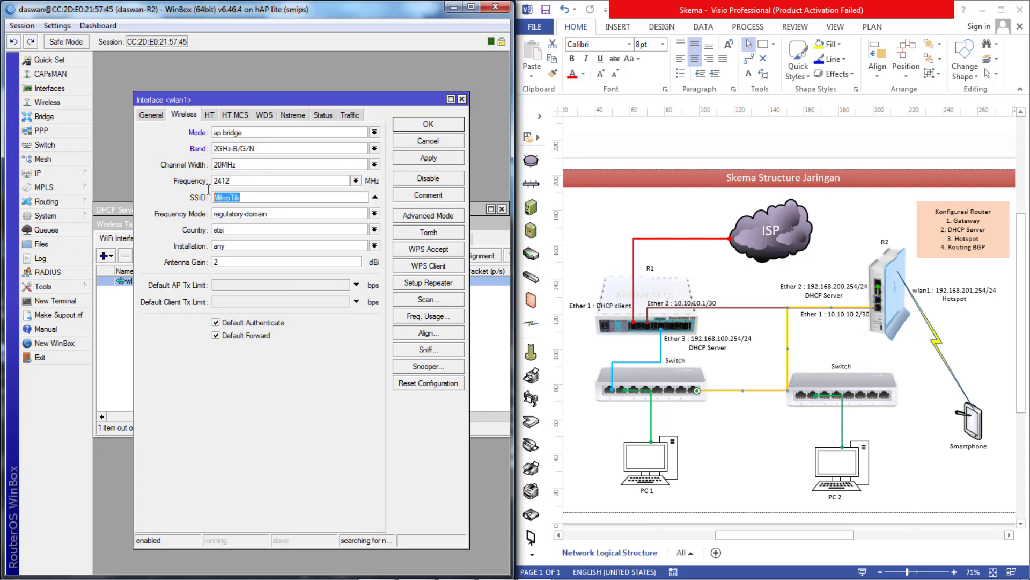
pyautogui.write('hos')
pyautogui.click(430, 158)
pyautogui.click(436, 129)
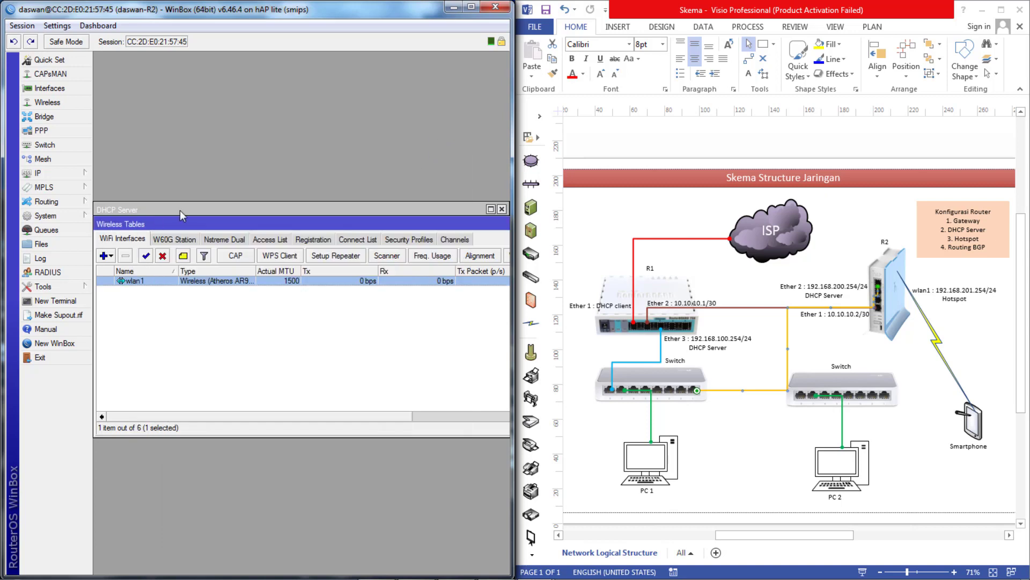
# - Close the wireless interfaces list, leaving the DHCP server list visible
pyautogui.moveTo(182, 226); pyautogui.dragTo(162, 272)
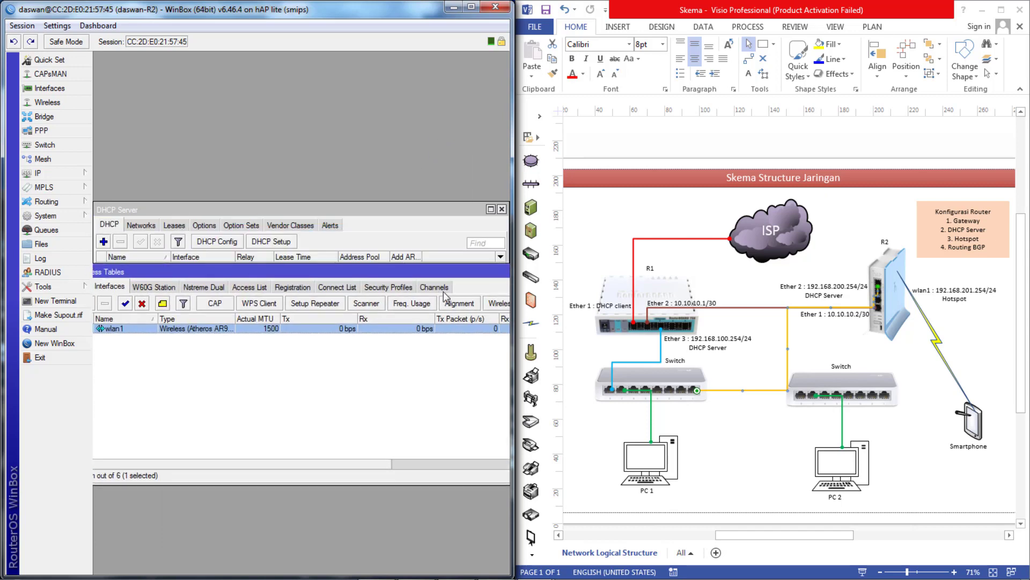
pyautogui.moveTo(444, 274); pyautogui.dragTo(366, 295)
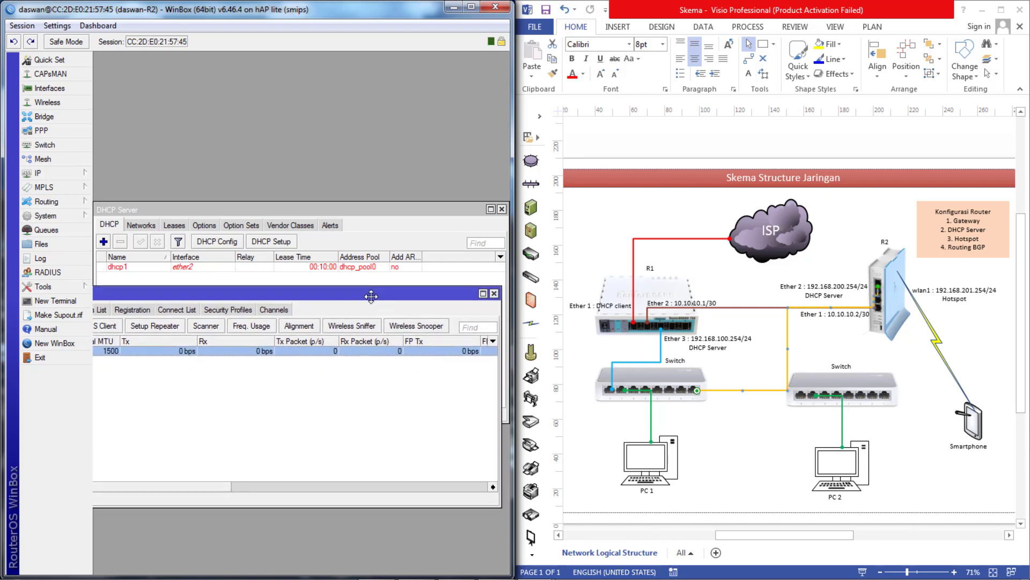
pyautogui.click(495, 294)
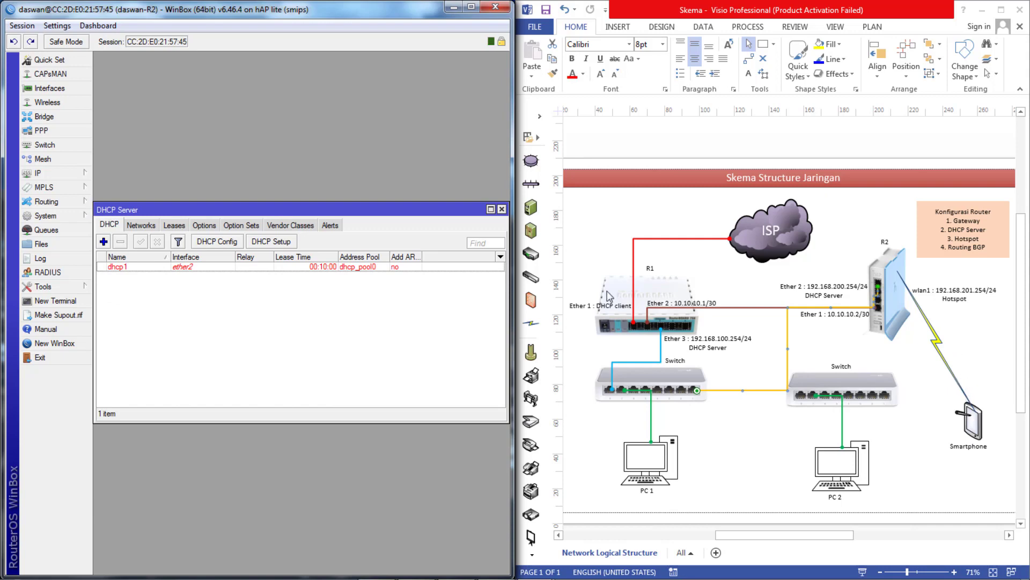
pyautogui.moveTo(331, 210); pyautogui.dragTo(295, 226)
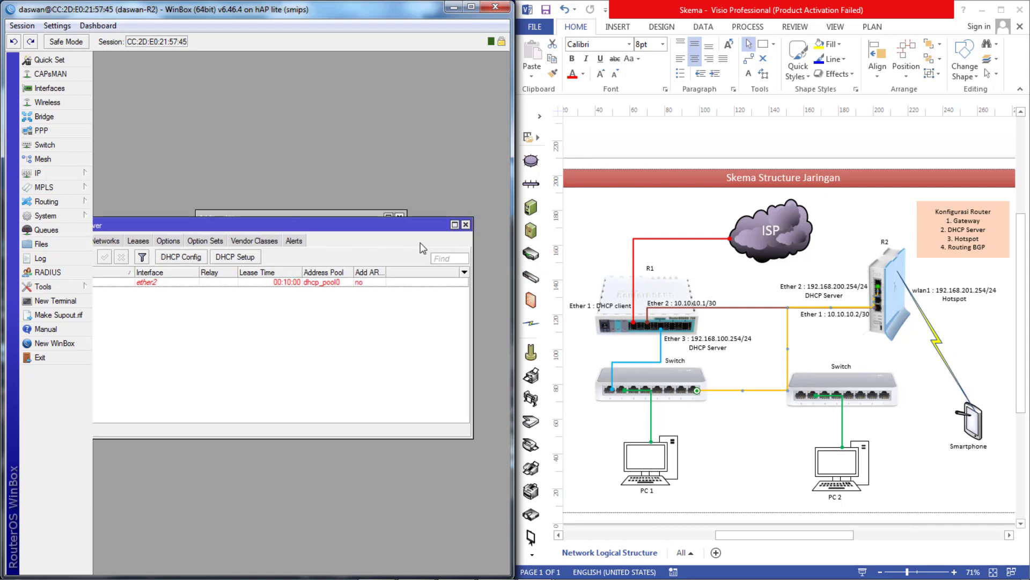
# - Close the DHCP Server list and add address 192.168.201.254/24 on wlan1
pyautogui.click(466, 225)
pyautogui.moveTo(244, 217); pyautogui.dragTo(237, 169)
pyautogui.click(197, 185)
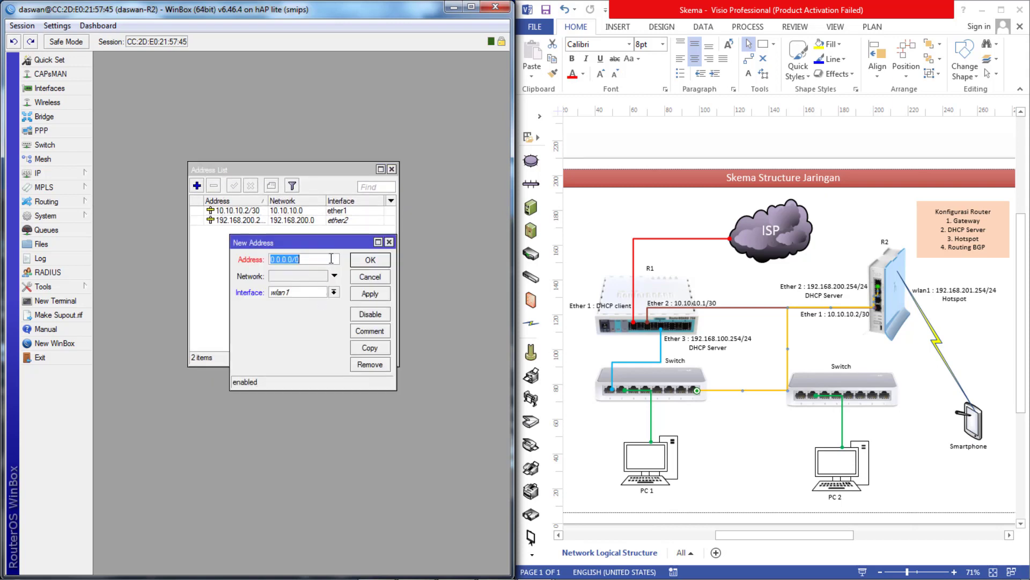
pyautogui.write('192.168.201.254/')
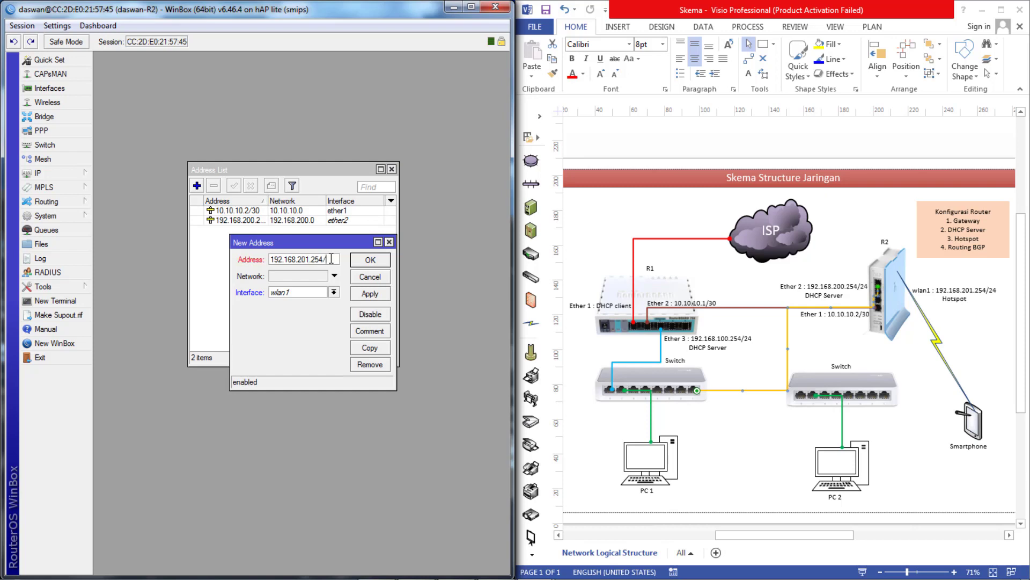
pyautogui.write('24')
pyautogui.click(374, 294)
pyautogui.click(370, 261)
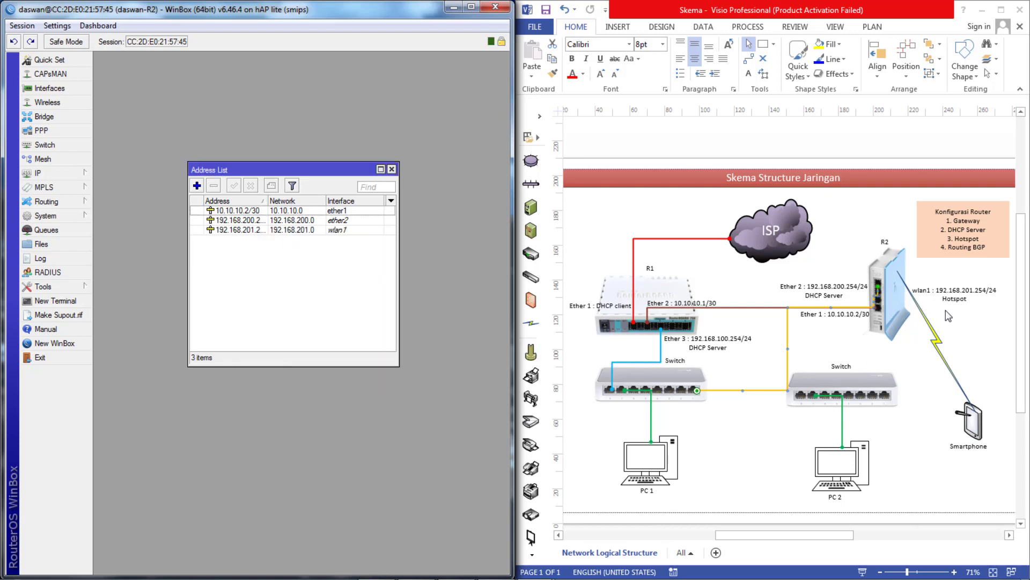
# - Start Hotspot Setup on wlan1, accepting the masqueraded address, suggested pool and no certificate
pyautogui.click(44, 173)
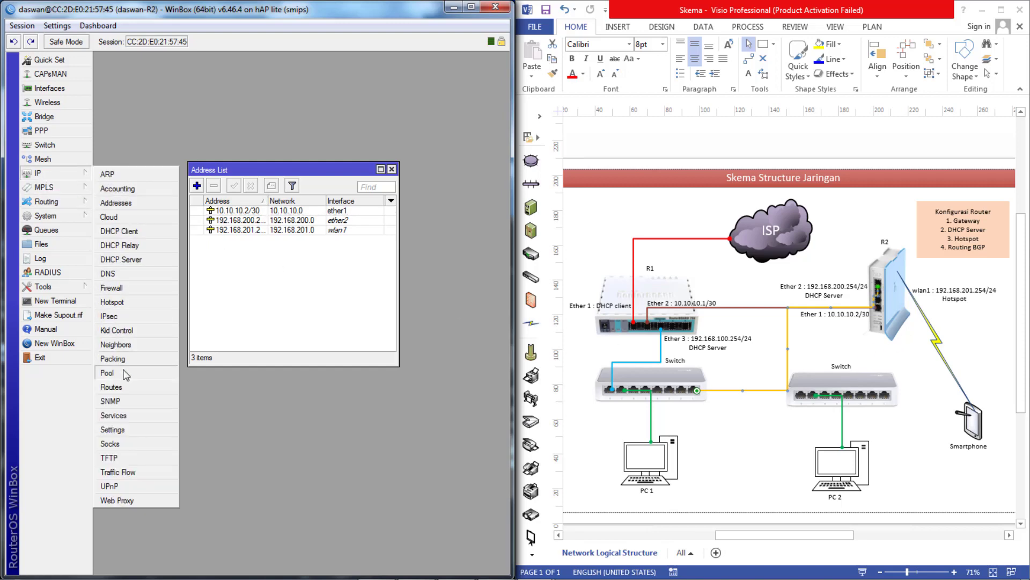
pyautogui.click(126, 303)
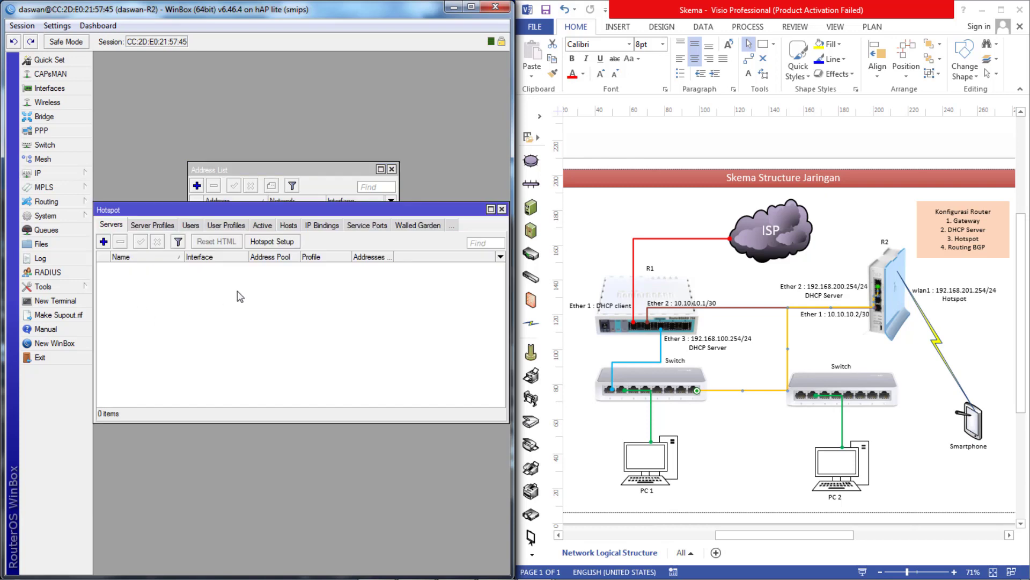
pyautogui.click(260, 242)
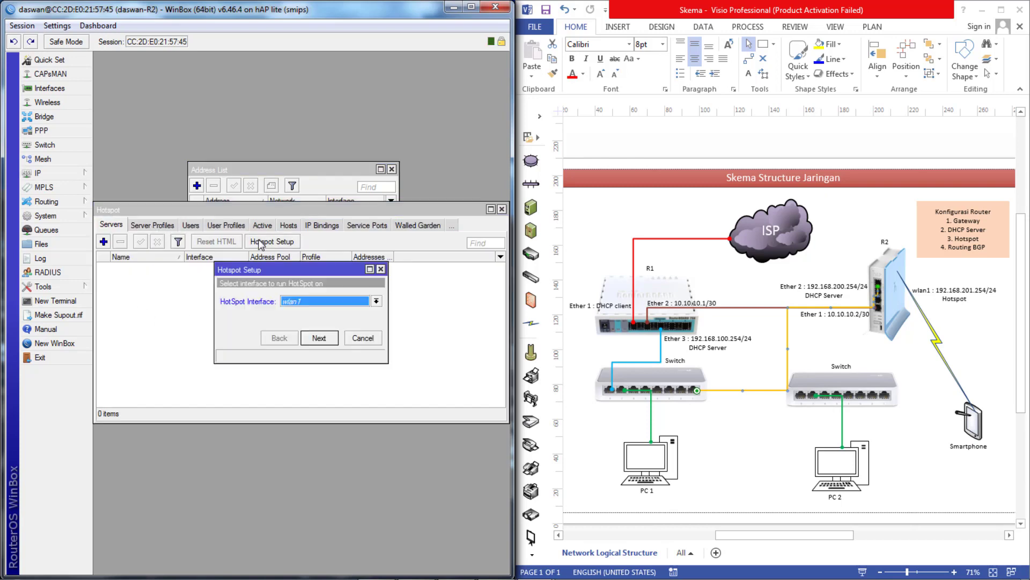
pyautogui.click(320, 337)
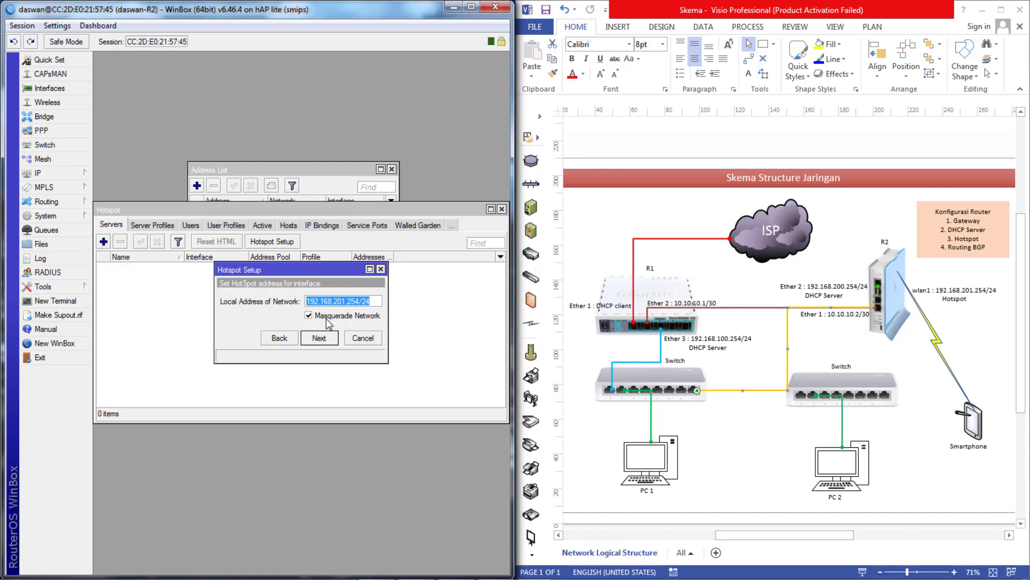
pyautogui.click(326, 339)
pyautogui.click(323, 342)
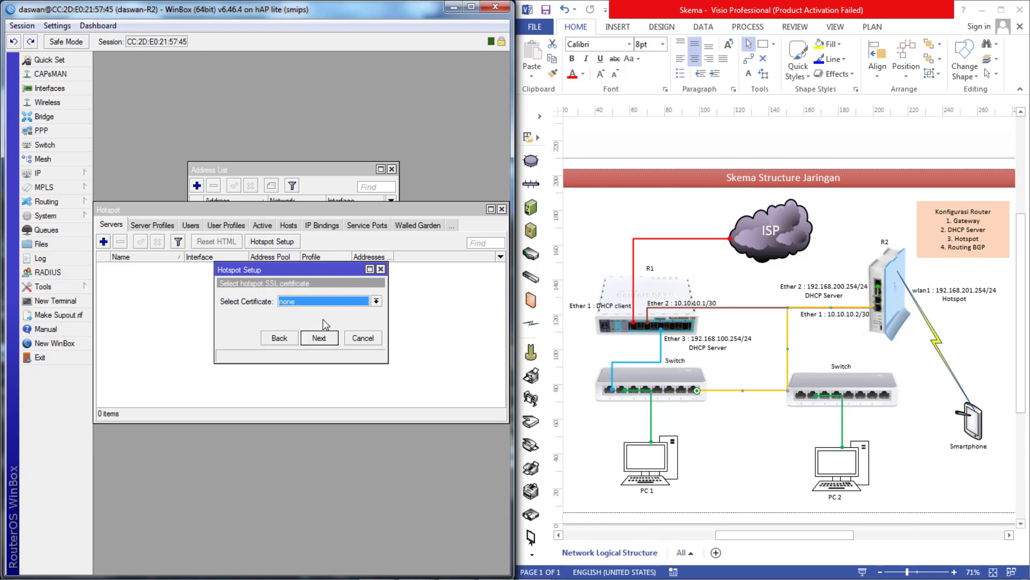
pyautogui.click(321, 338)
# - Finish the hotspot wizard with DNS name login and a local user password
pyautogui.click(320, 340)
pyautogui.click(320, 339)
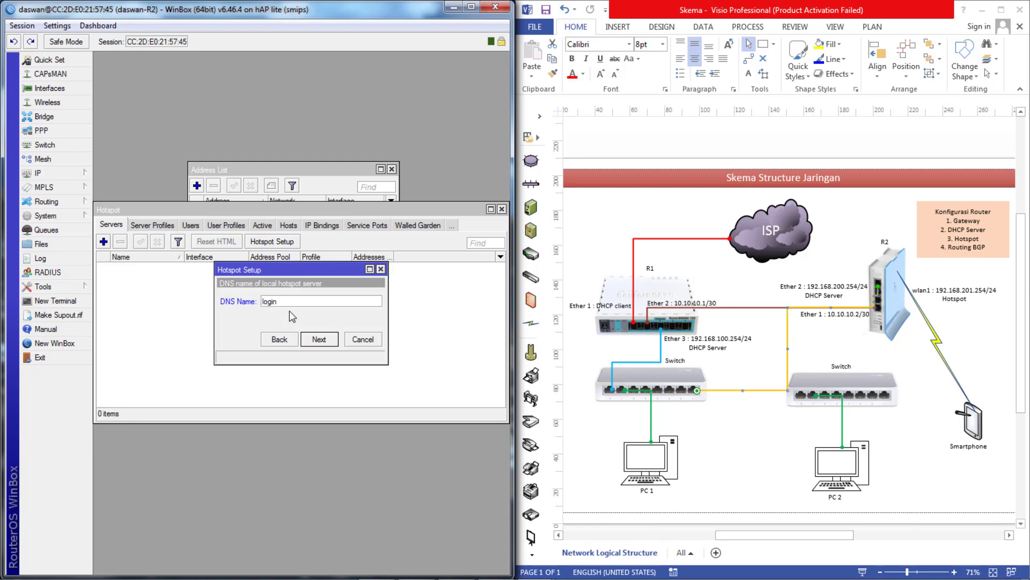
pyautogui.click(321, 341)
pyautogui.click(340, 318)
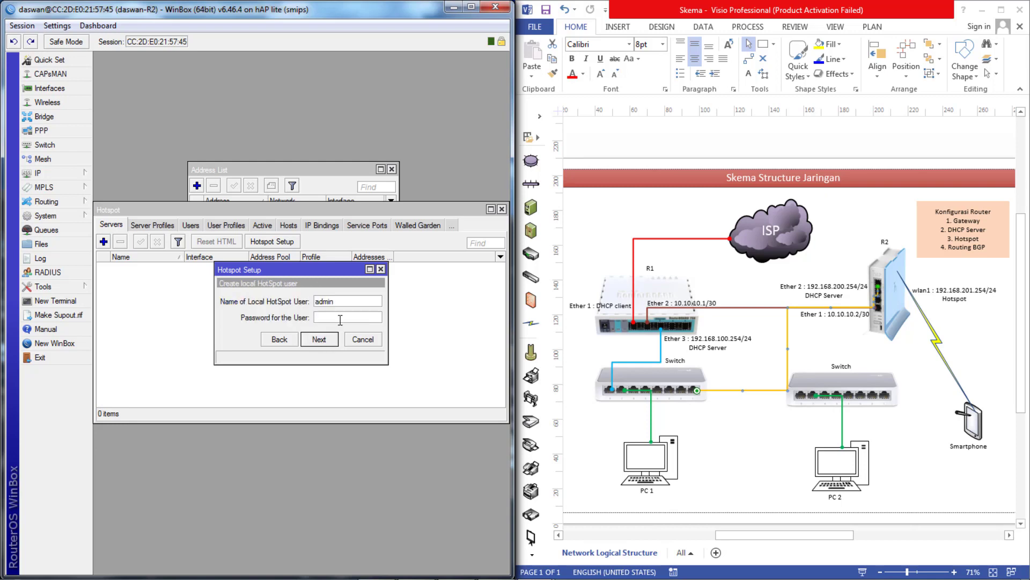
pyautogui.click(330, 342)
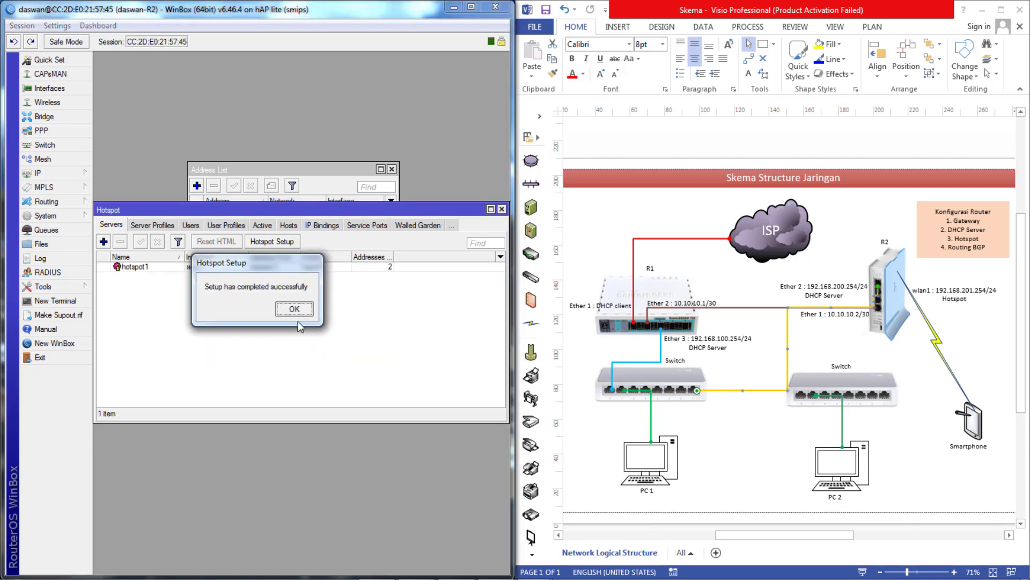
pyautogui.click(293, 309)
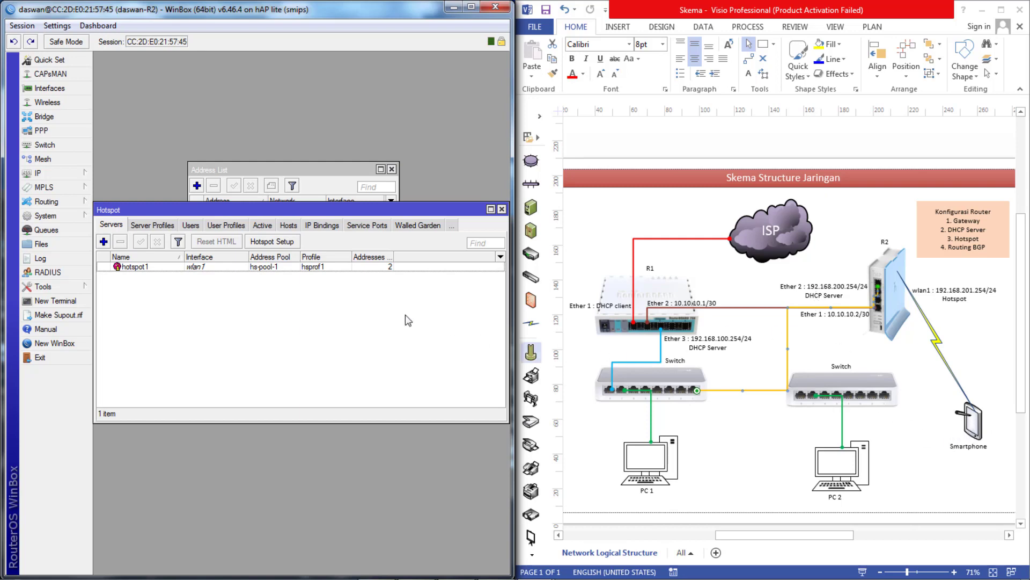
# - Create a static route 0.0.0.0/0 in IP > Routes with gateway 10.10.10.1
pyautogui.click(44, 174)
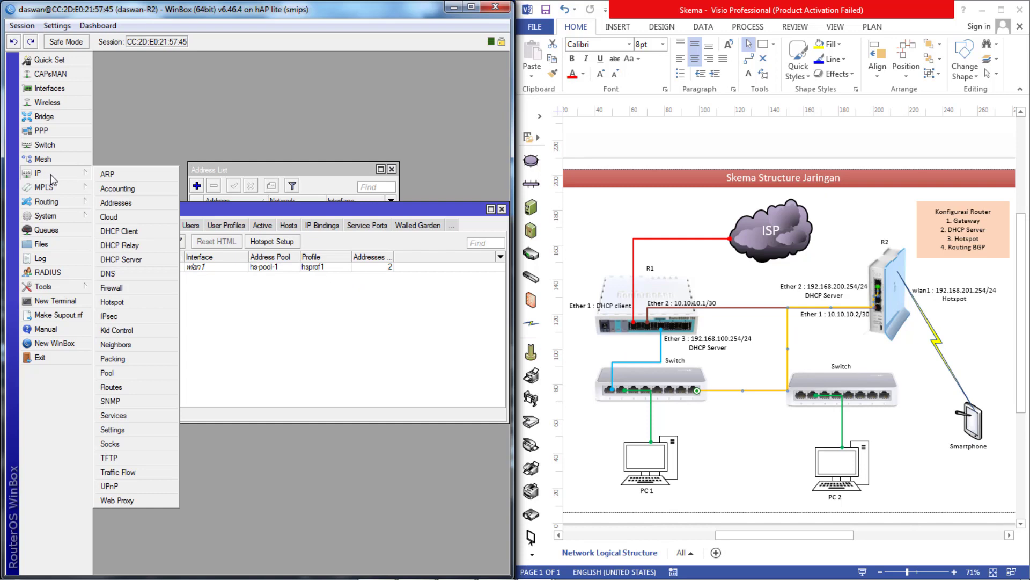
pyautogui.click(123, 387)
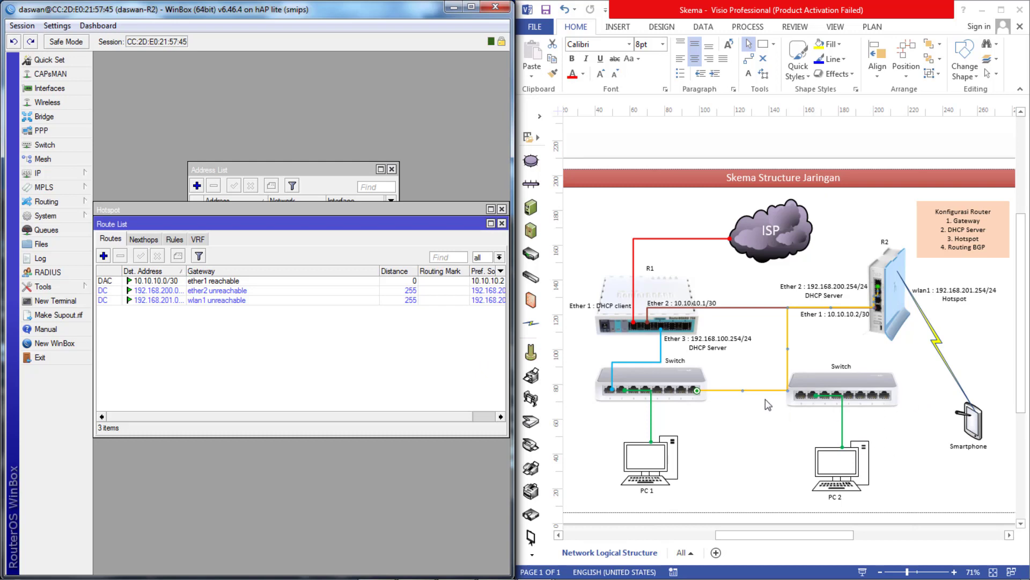
pyautogui.click(104, 256)
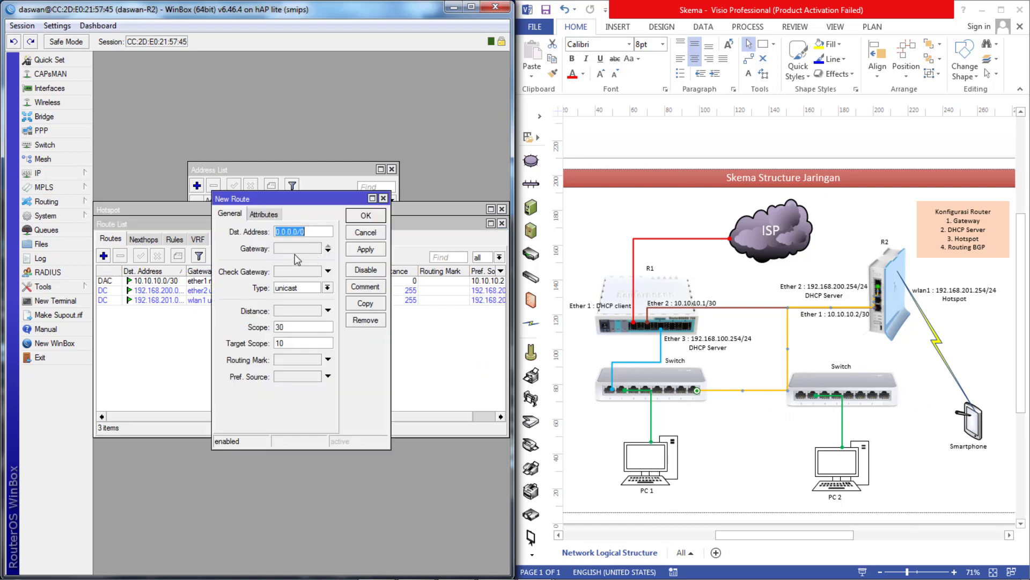
pyautogui.click(297, 248)
pyautogui.write('10.10.10.1')
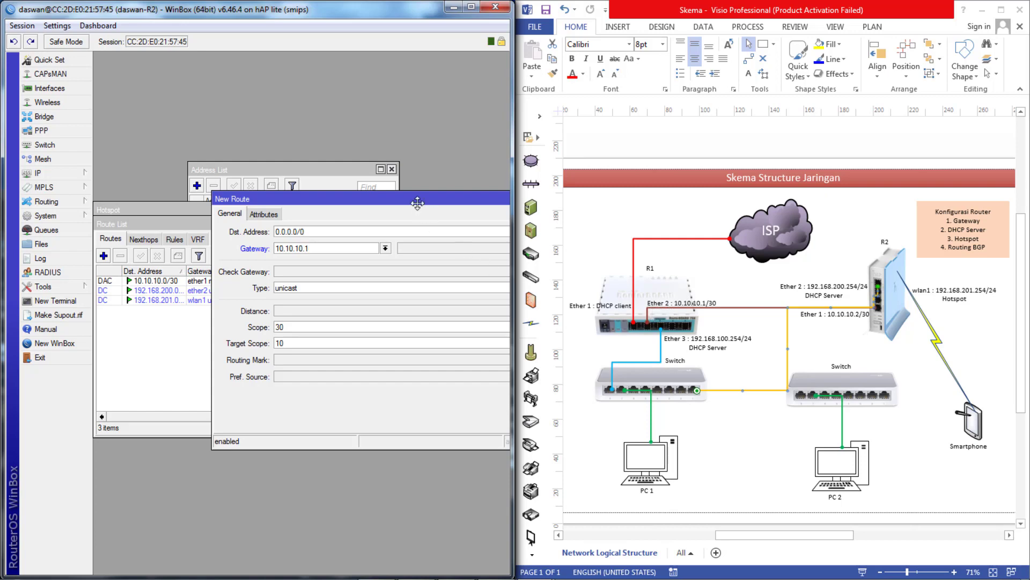
pyautogui.moveTo(425, 203); pyautogui.dragTo(254, 206)
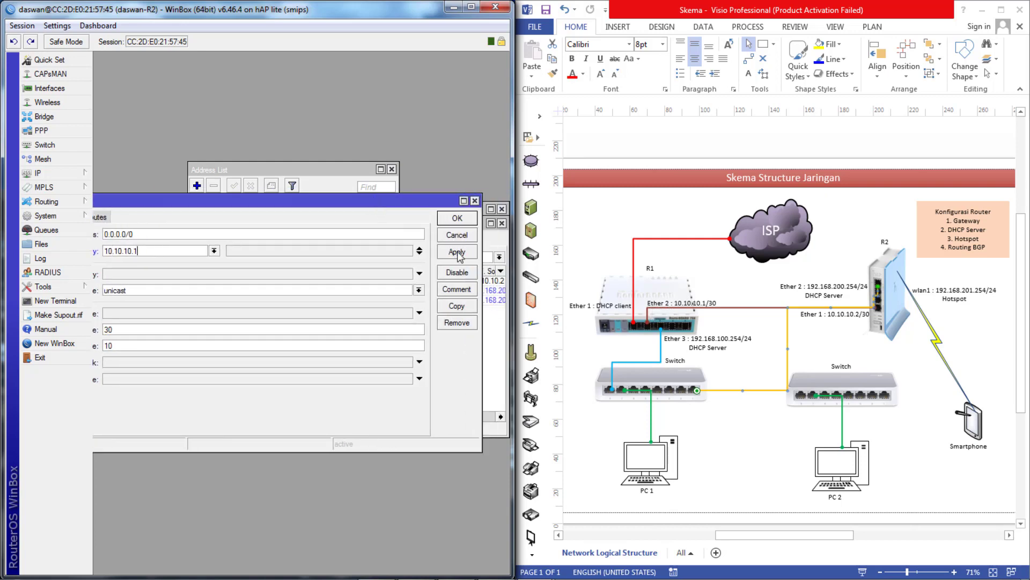
pyautogui.click(463, 255)
pyautogui.click(457, 220)
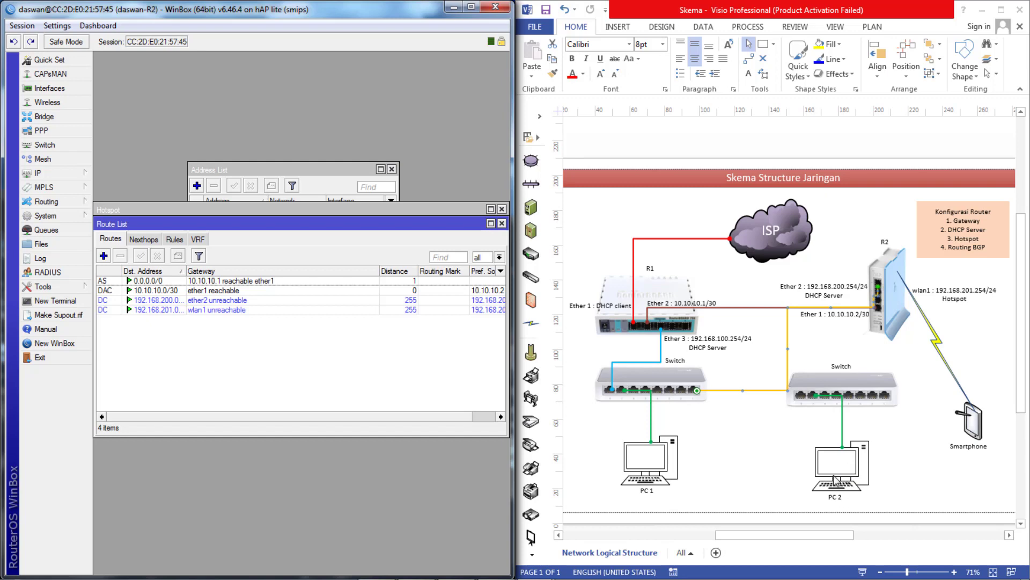
# - Show R2's Firewall NAT rules and widen Src. Address to reveal the 192.168.201.0/24 masquerade rule
pyautogui.click(61, 175)
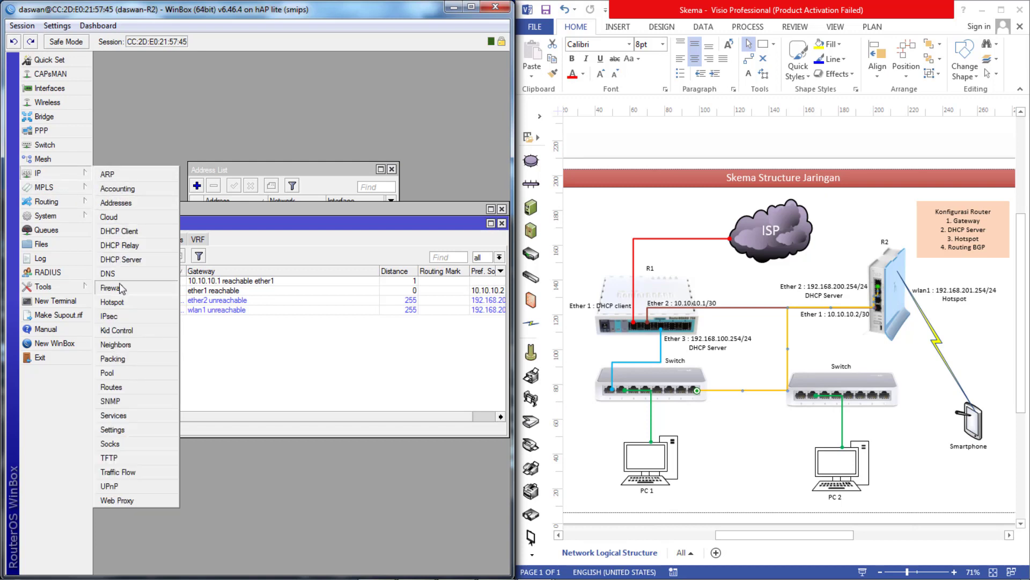
pyautogui.click(110, 288)
pyautogui.click(148, 253)
pyautogui.moveTo(233, 243); pyautogui.dragTo(233, 124)
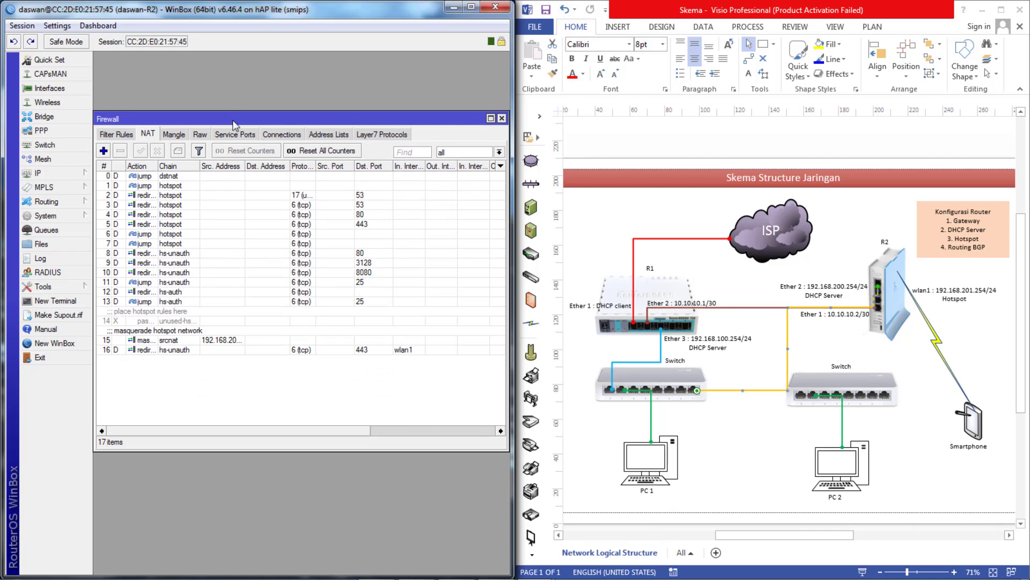
pyautogui.click(181, 341)
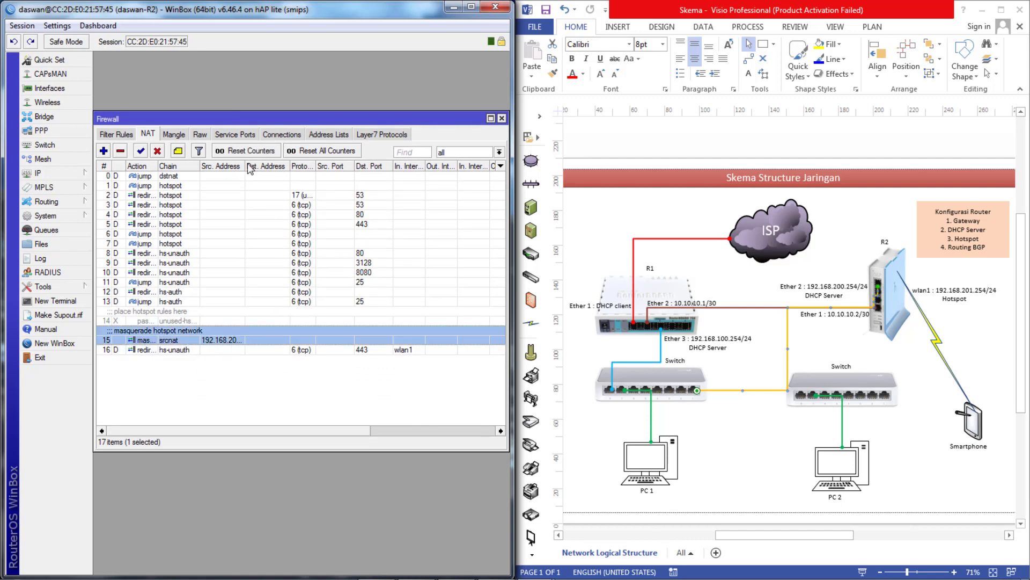
pyautogui.moveTo(246, 166); pyautogui.dragTo(294, 166)
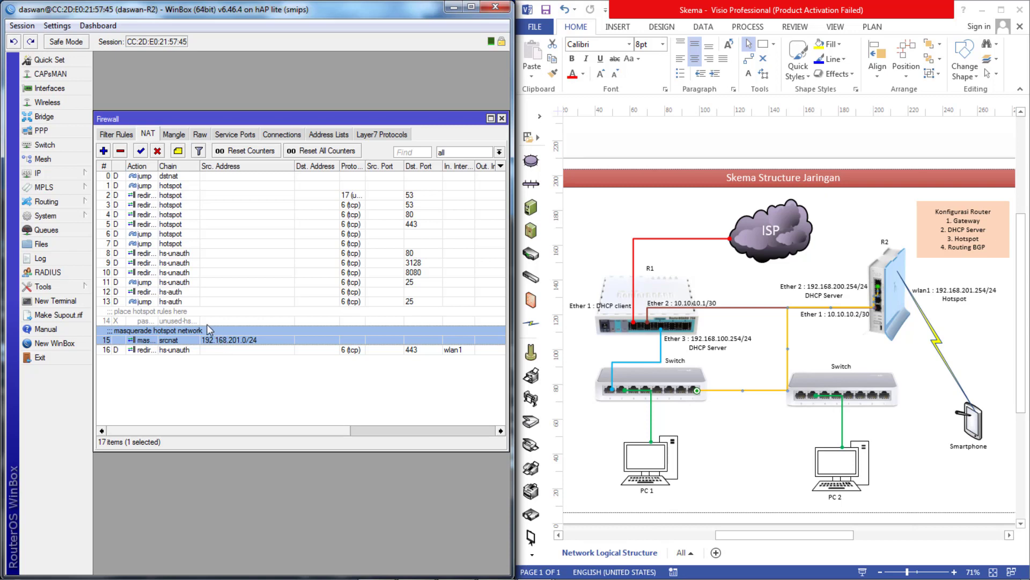
# - Add a srcnat NAT rule with Out. Interface ether2 and action masquerade
pyautogui.click(103, 151)
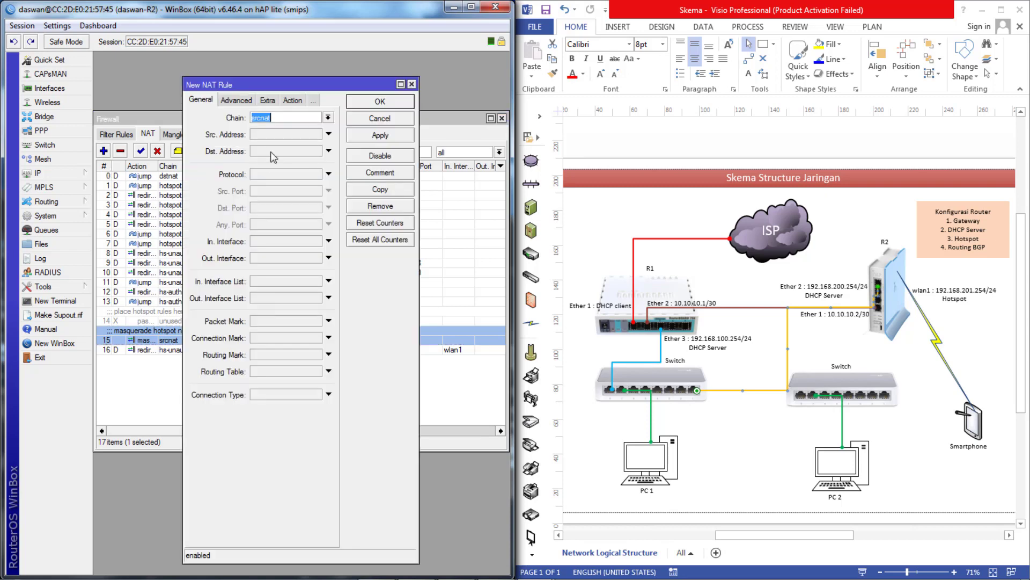
pyautogui.click(267, 261)
pyautogui.click(316, 259)
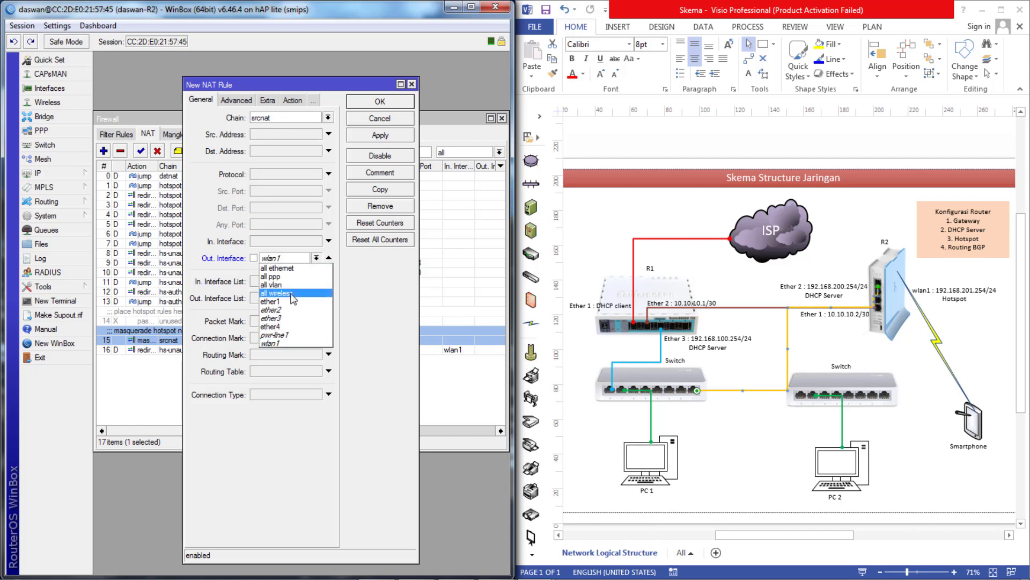
pyautogui.click(284, 318)
pyautogui.click(293, 101)
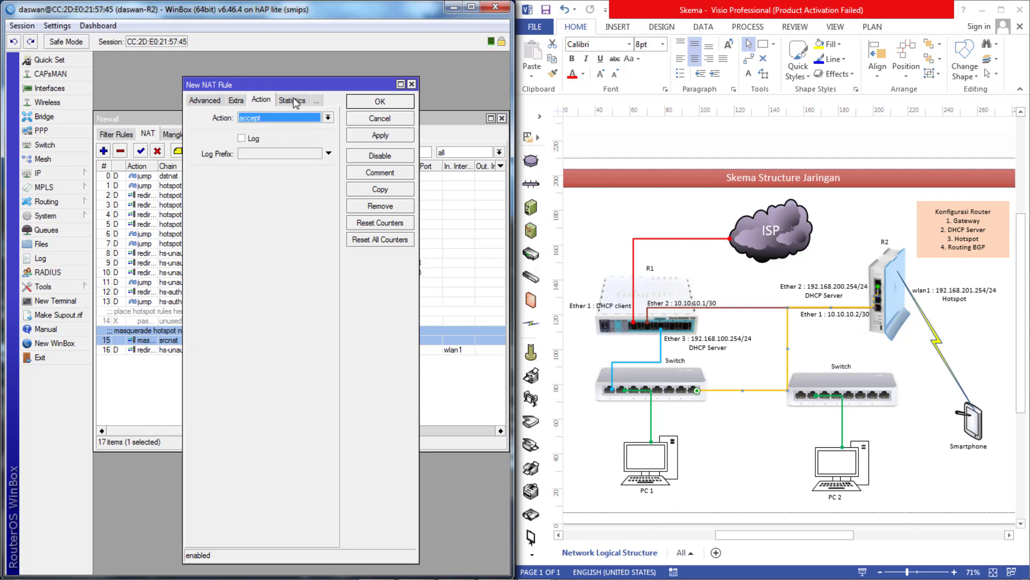
pyautogui.click(300, 118)
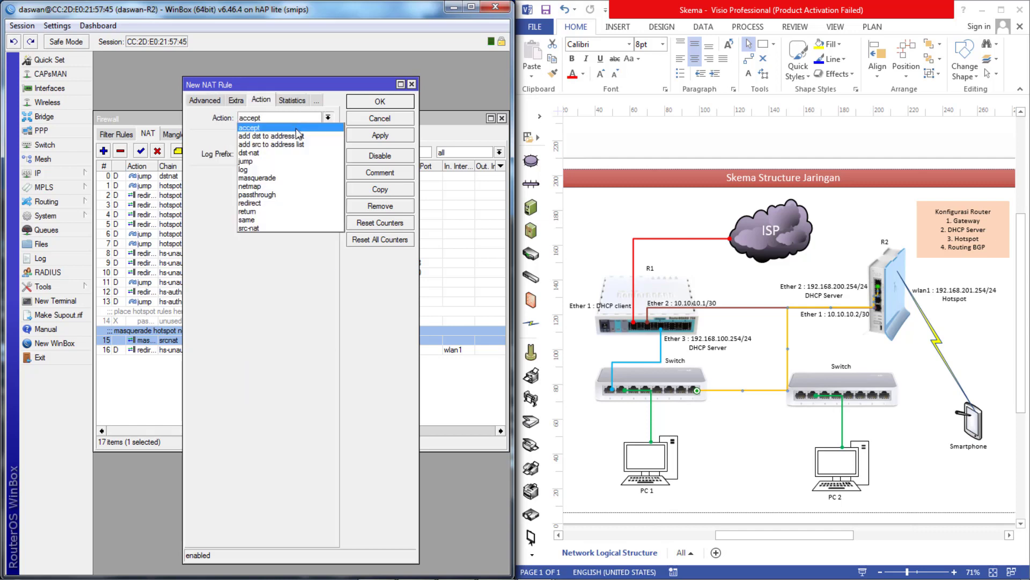
pyautogui.click(299, 177)
pyautogui.click(373, 138)
pyautogui.click(381, 102)
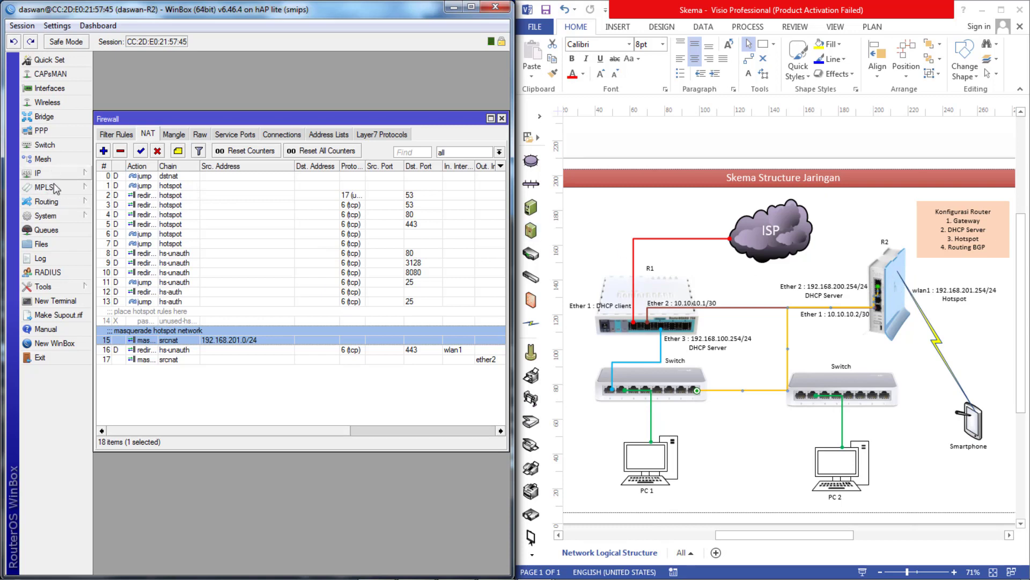
pyautogui.click(56, 209)
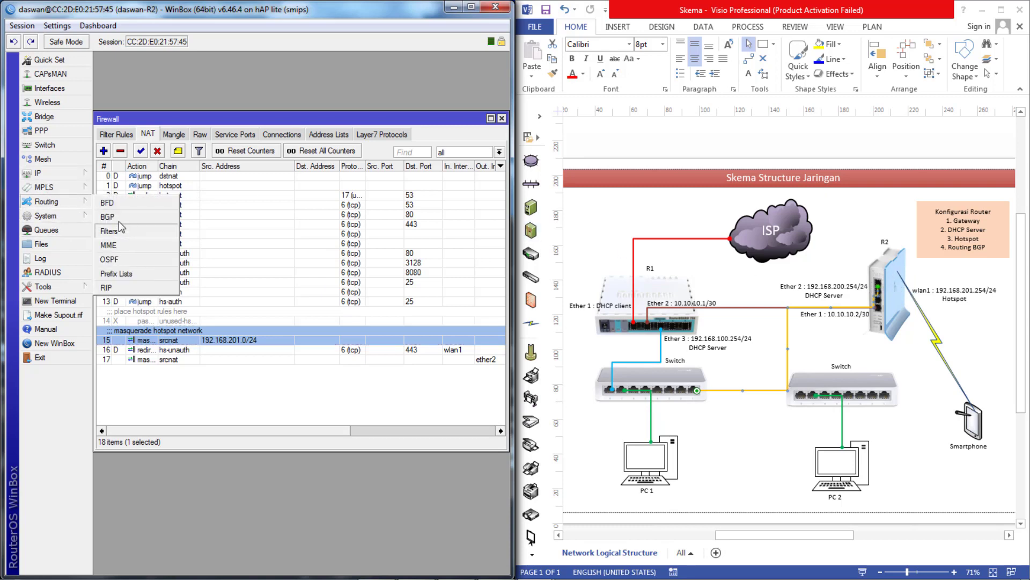
# - Change the default BGP instance's AS number to 200
pyautogui.click(144, 217)
pyautogui.doubleClick(147, 294)
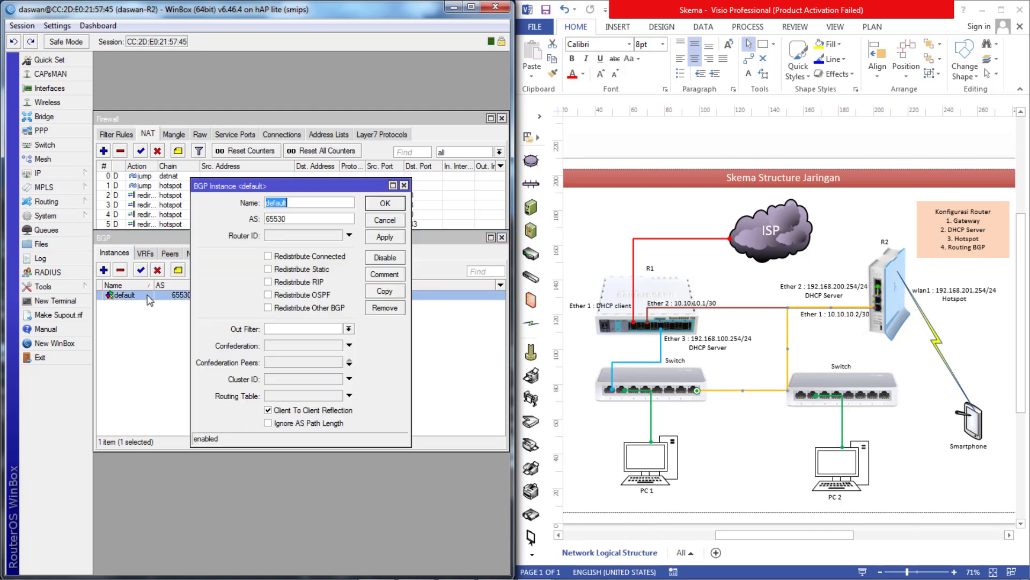
pyautogui.doubleClick(293, 220)
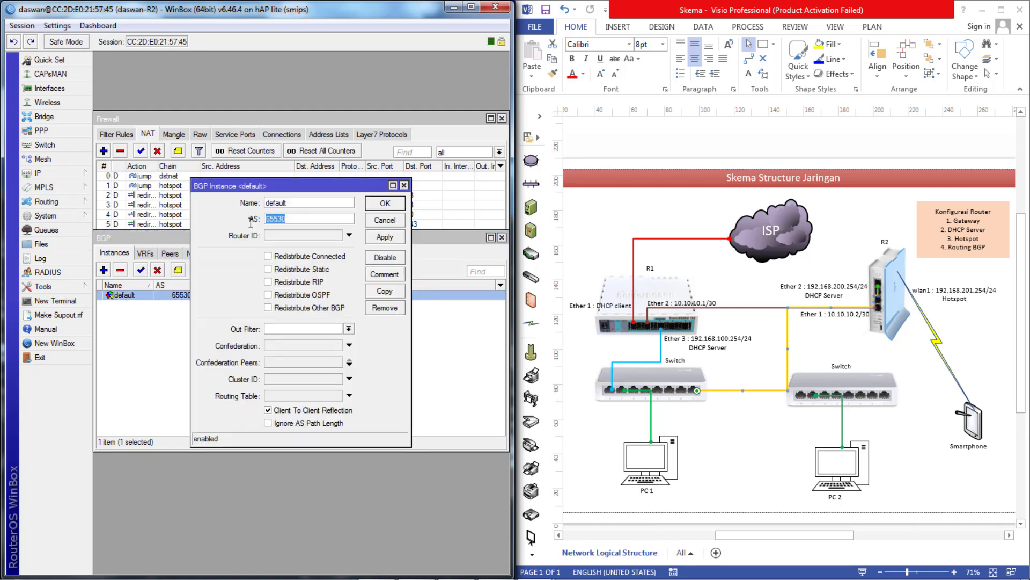
pyautogui.write('200')
pyautogui.click(384, 237)
pyautogui.click(386, 207)
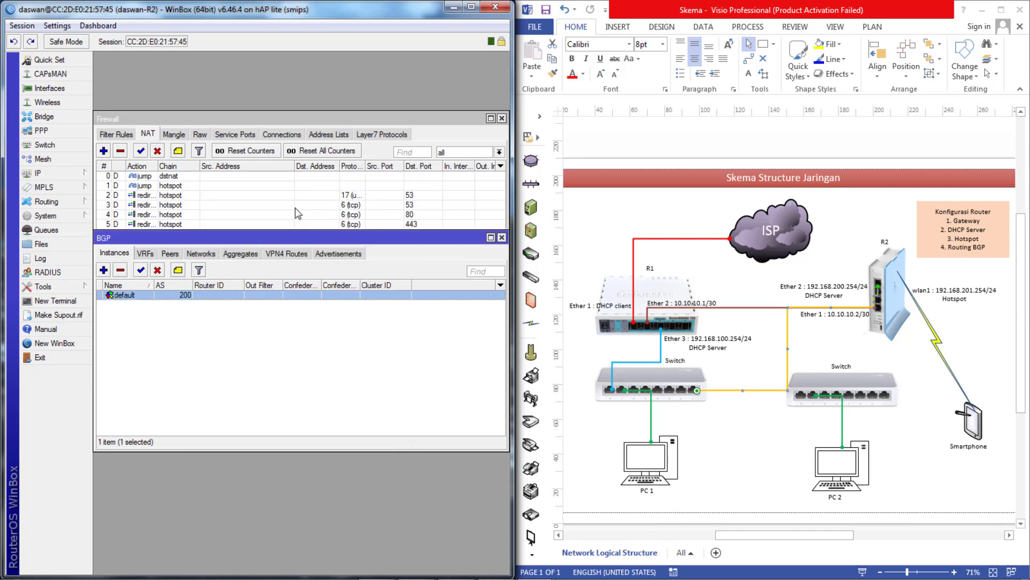
# - Add BGP peer peer-R1 with remote address 10.10.10.1 and remote AS 100
pyautogui.click(172, 256)
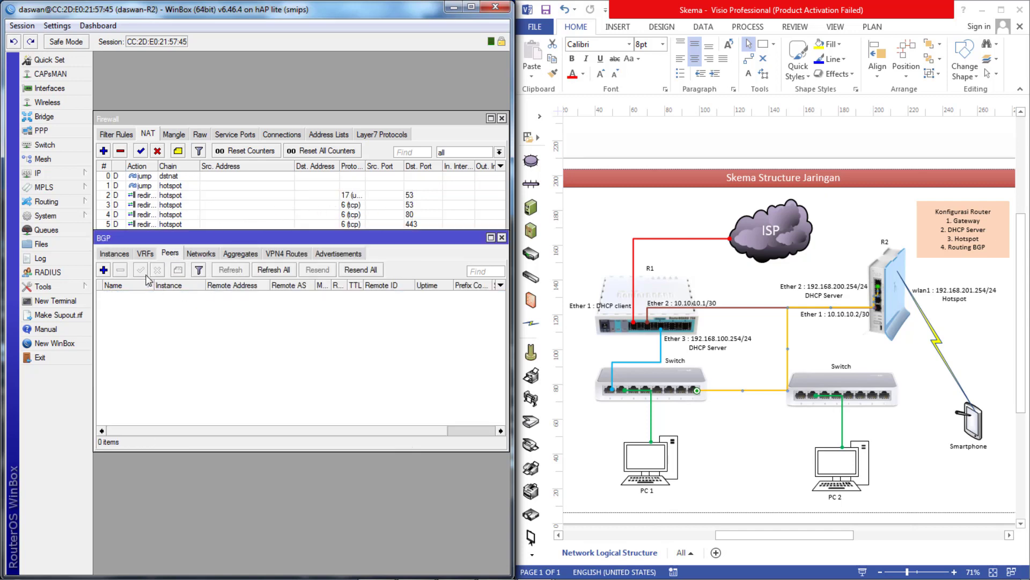
pyautogui.click(104, 270)
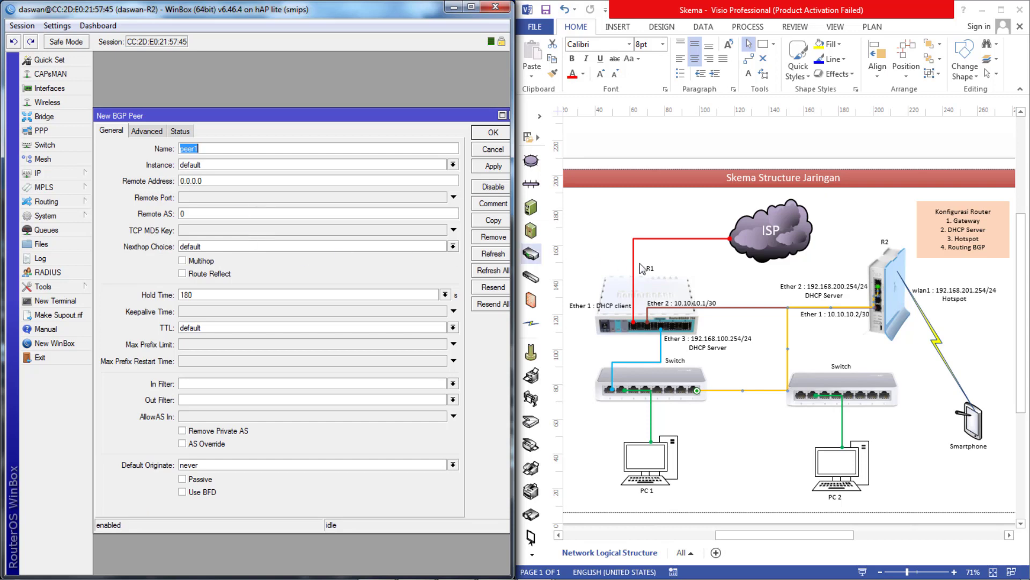
pyautogui.click(216, 150)
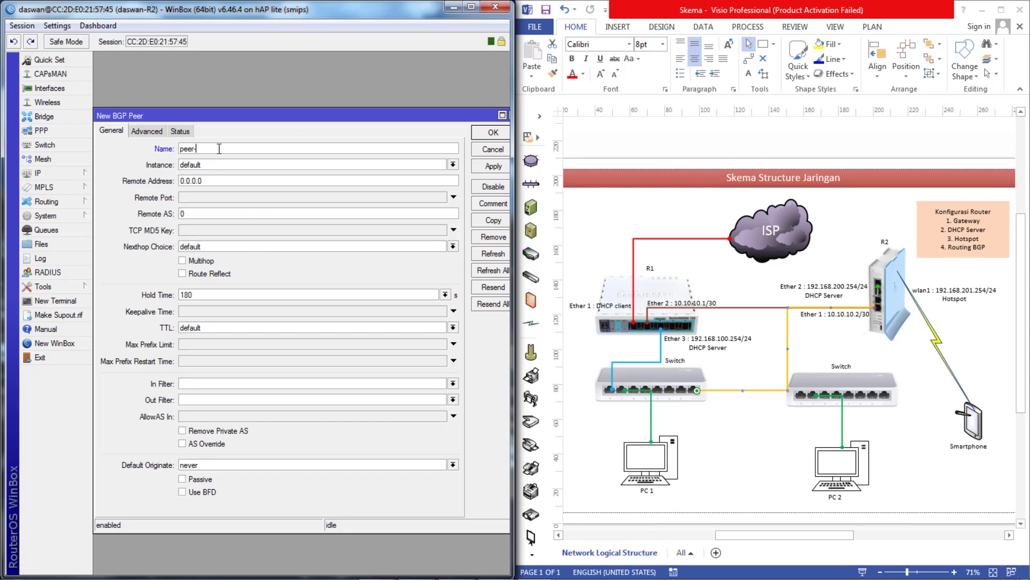
pyautogui.moveTo(217, 180); pyautogui.dragTo(175, 186)
pyautogui.write('10')
pyautogui.click(491, 134)
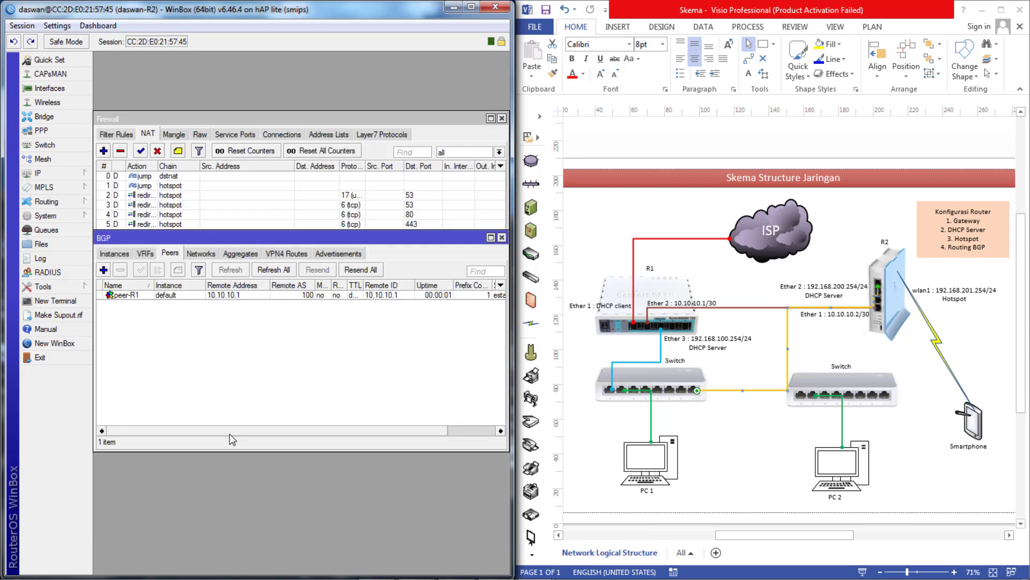
pyautogui.moveTo(253, 436); pyautogui.dragTo(359, 435)
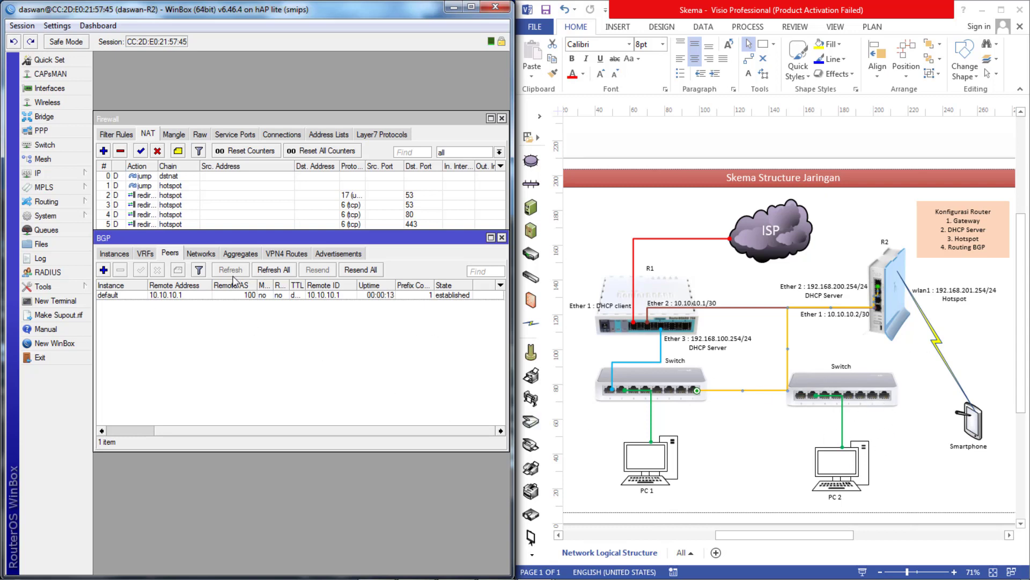
# - Add 192.168.200.0/24 as a BGP network
pyautogui.click(206, 255)
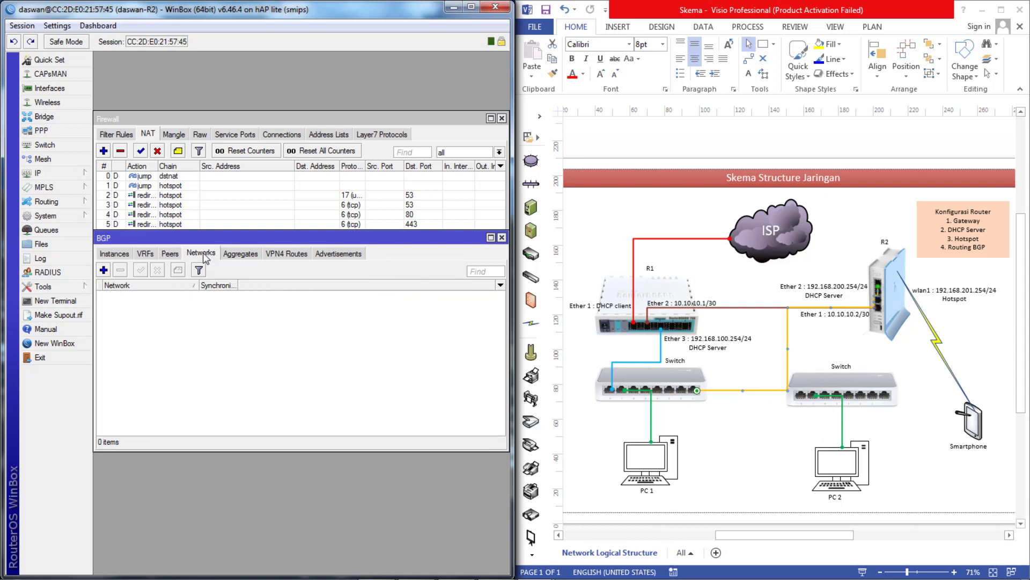
pyautogui.click(103, 270)
pyautogui.write('1')
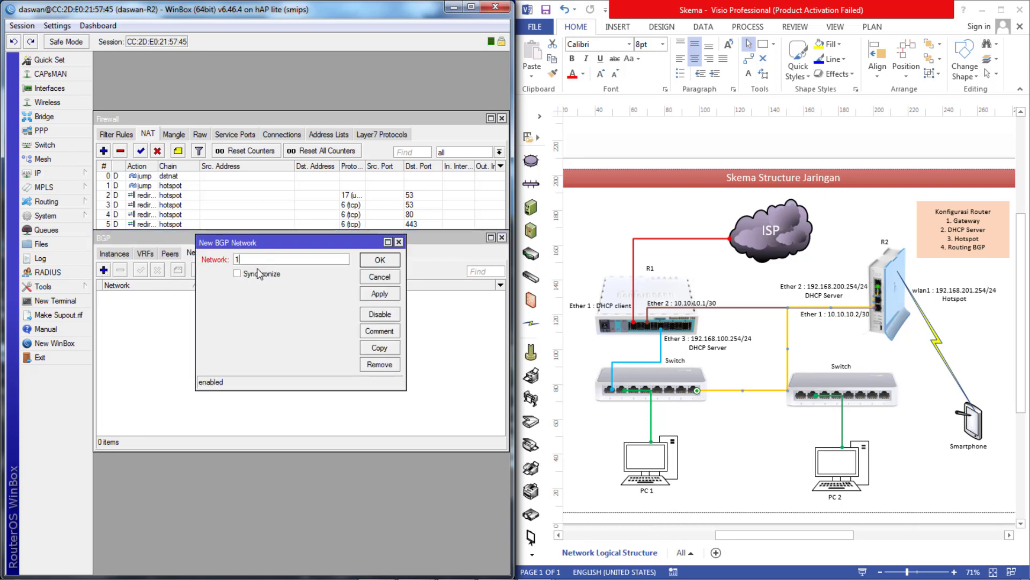
pyautogui.write('92.168.200.0/24')
pyautogui.click(375, 296)
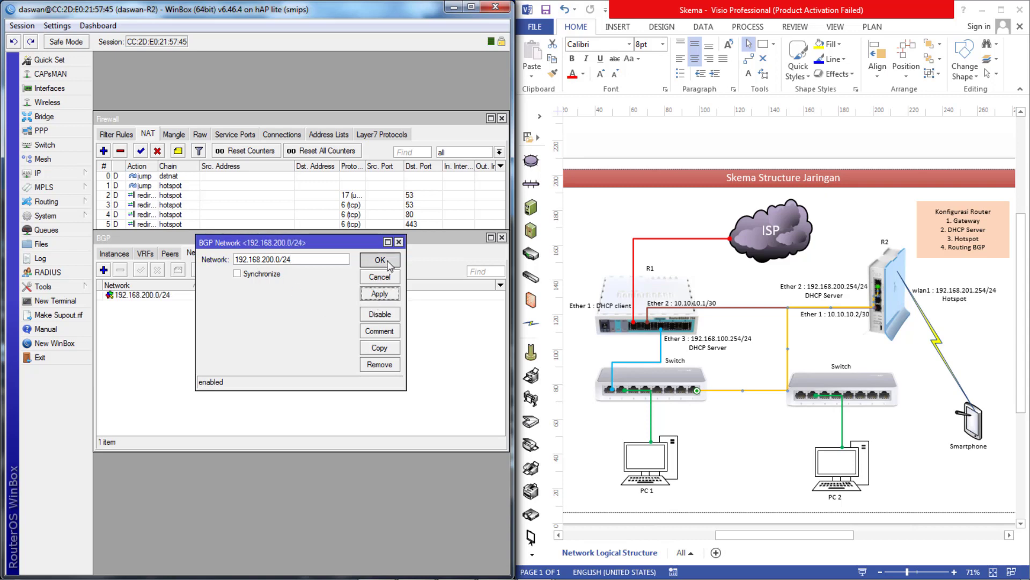
pyautogui.click(379, 260)
# - Copy the network entry and change it to 192.168.201.0/24
pyautogui.doubleClick(145, 296)
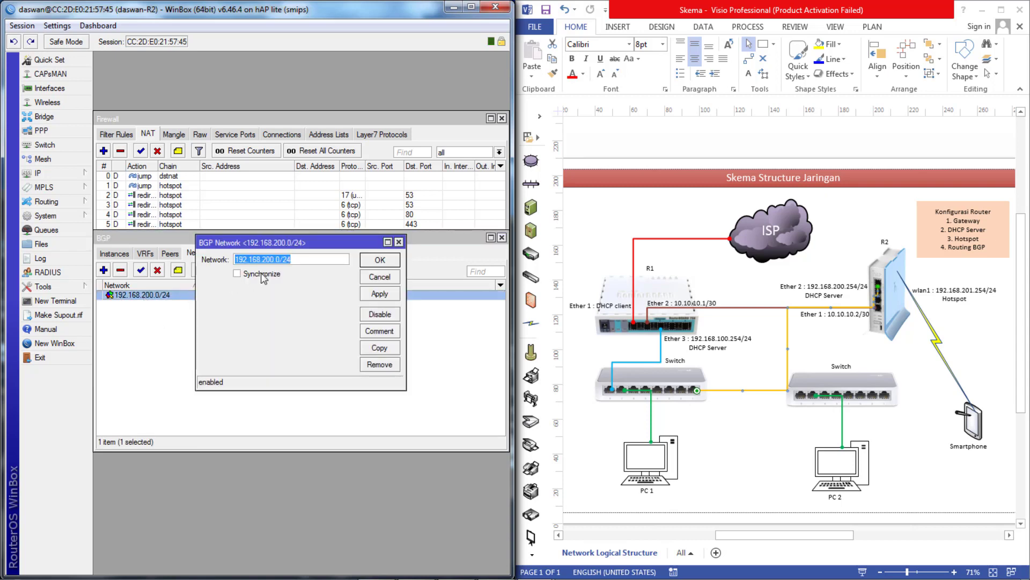
pyautogui.click(387, 347)
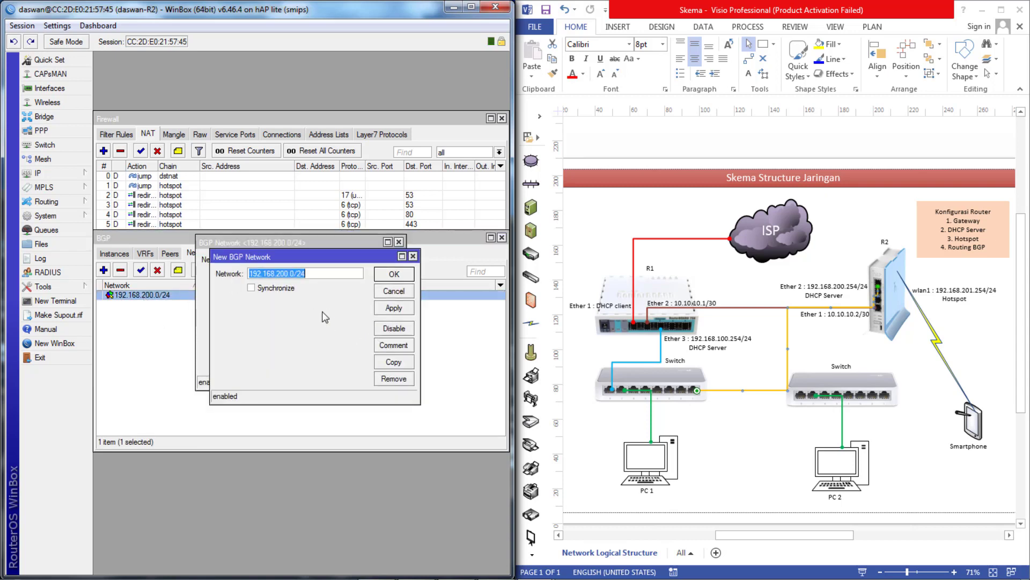
pyautogui.click(292, 274)
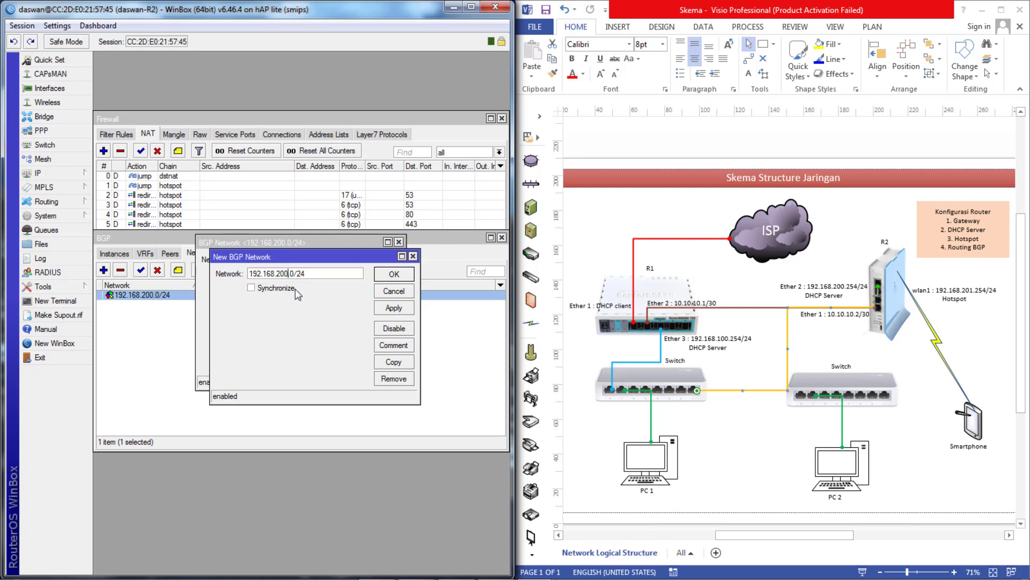
pyautogui.press('Delete')
pyautogui.write('1')
pyautogui.click(390, 310)
pyautogui.click(399, 275)
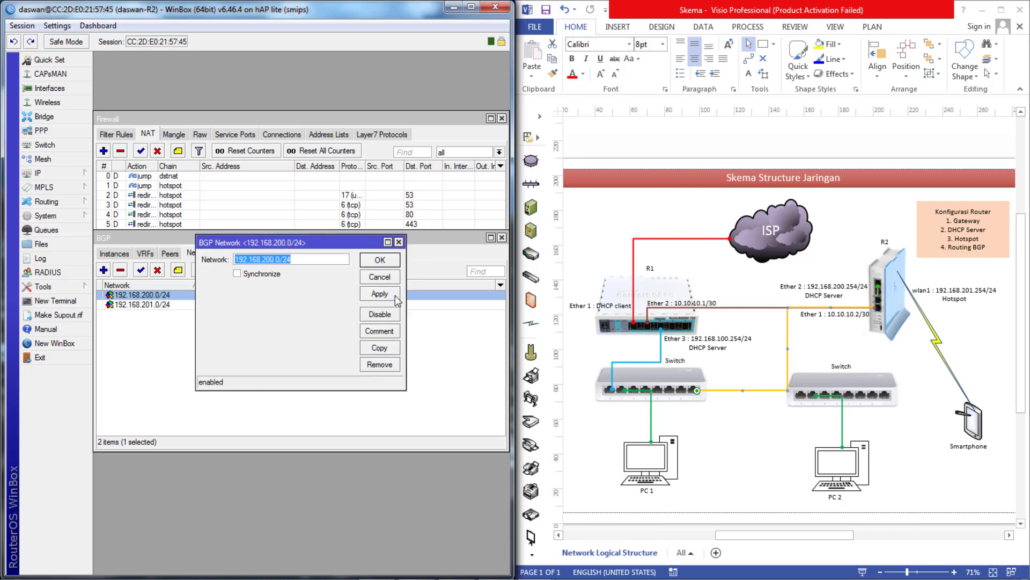
pyautogui.click(380, 262)
# - Check the prefixes advertised to peer-R1 and confirm the peer is established
pyautogui.moveTo(196, 238); pyautogui.dragTo(198, 198)
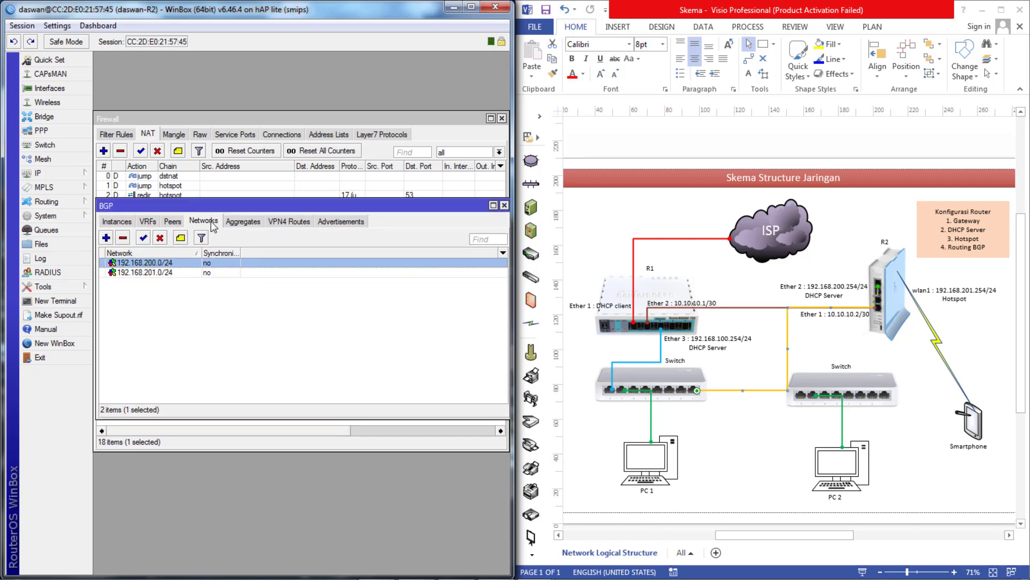
pyautogui.click(329, 222)
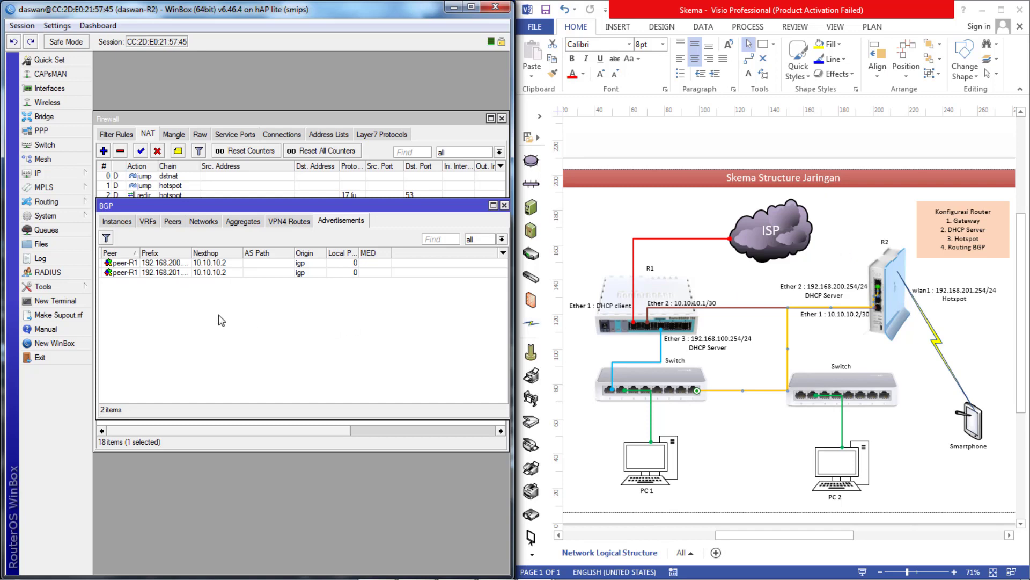
pyautogui.click(180, 224)
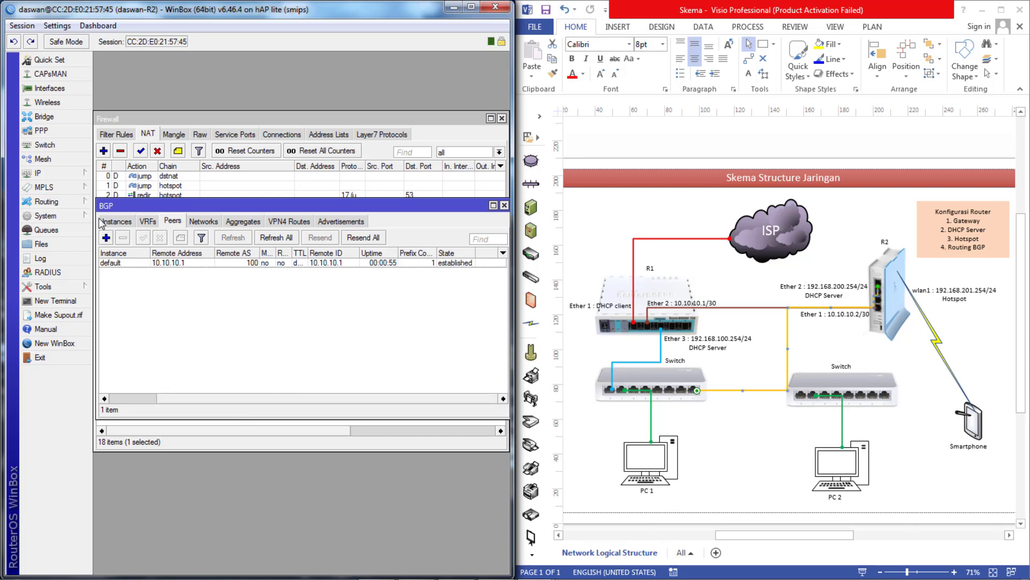
# - Open R2's route list and select the DAb route to 192.168.100.0
pyautogui.click(50, 176)
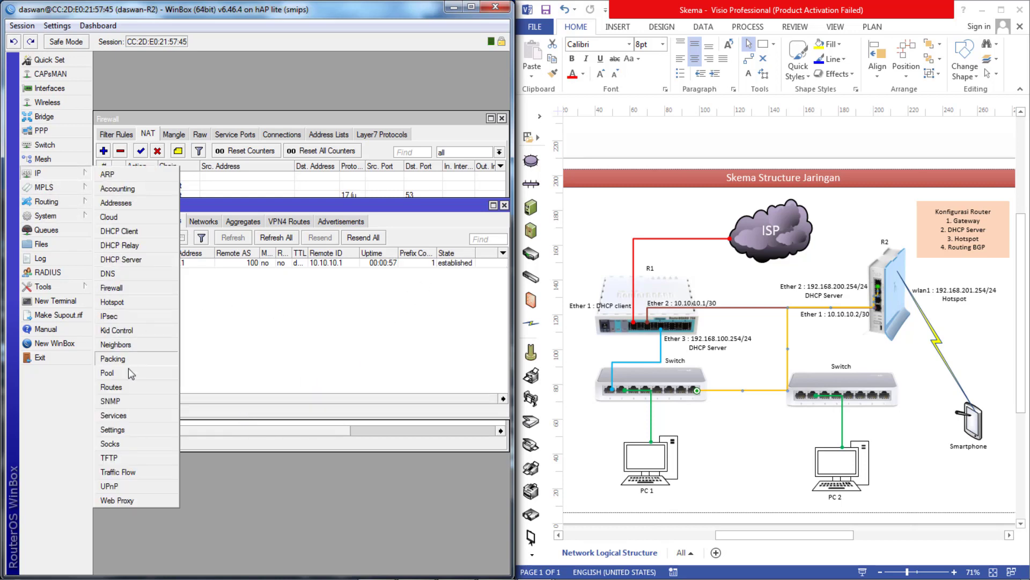
pyautogui.click(122, 387)
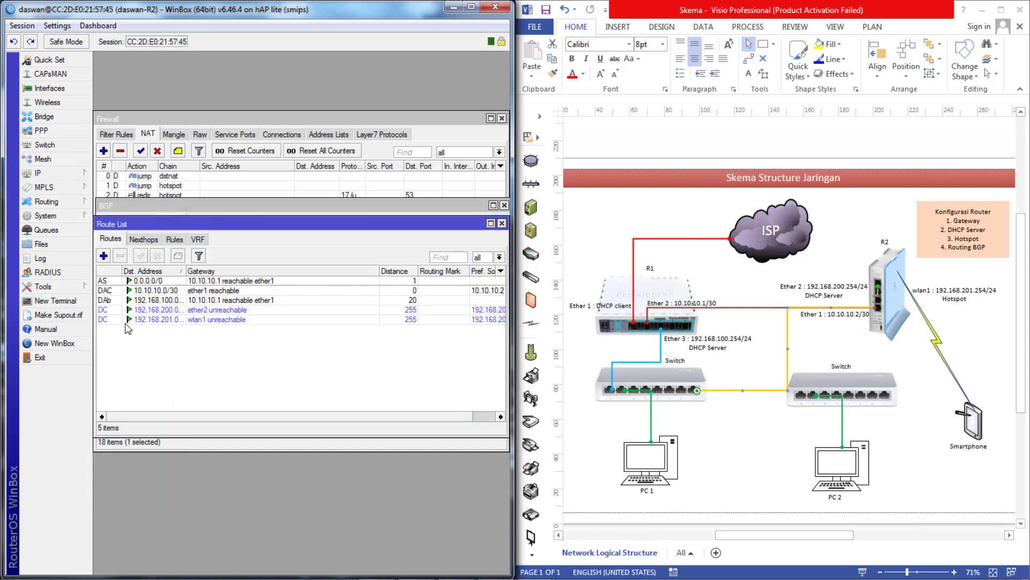
pyautogui.click(112, 300)
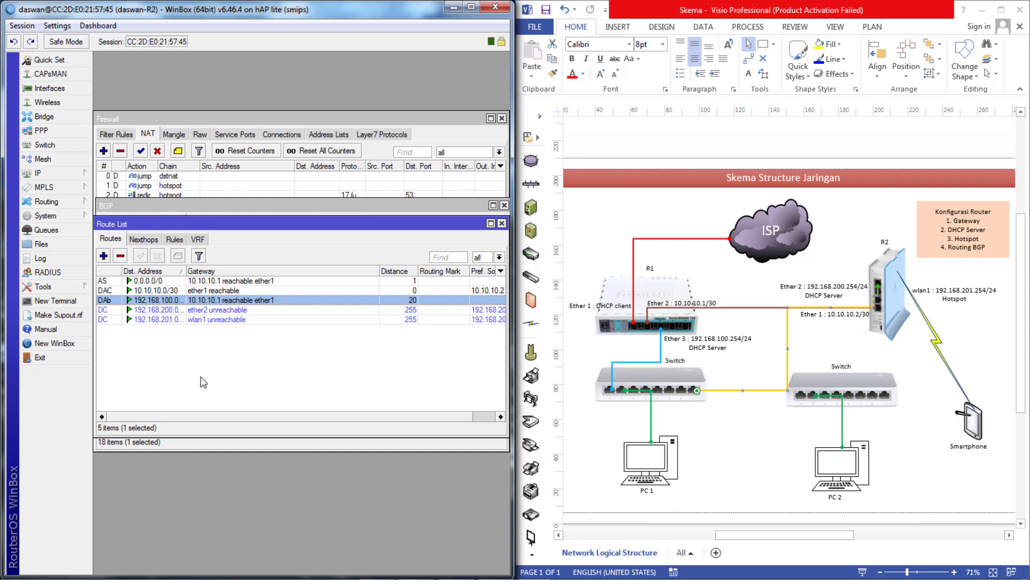
# - Switch to the R1 WinBox session and view its BGP peer to 10.10.10.2
pyautogui.moveTo(534, 566)
pyautogui.click(453, 472)
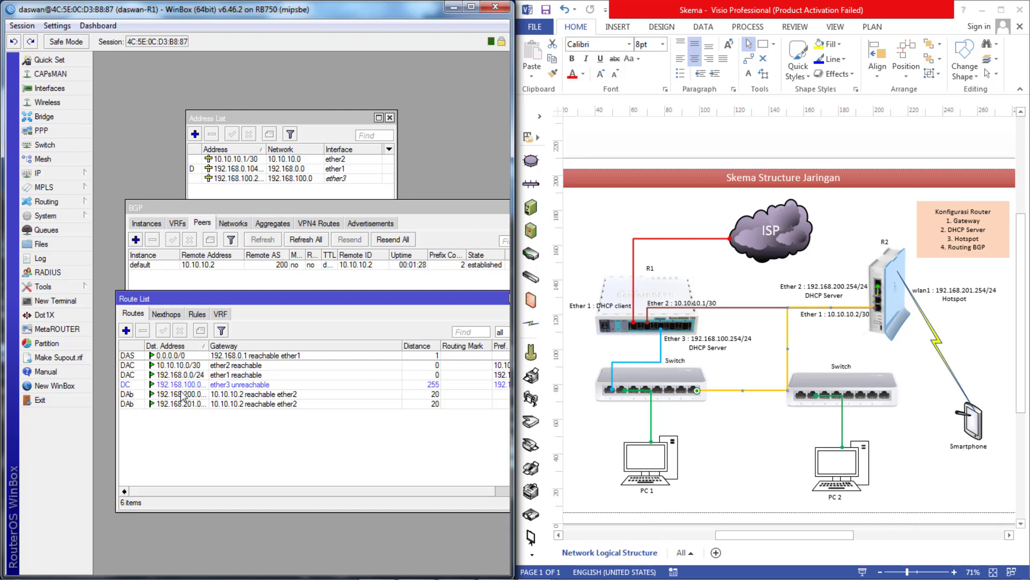
pyautogui.click(204, 205)
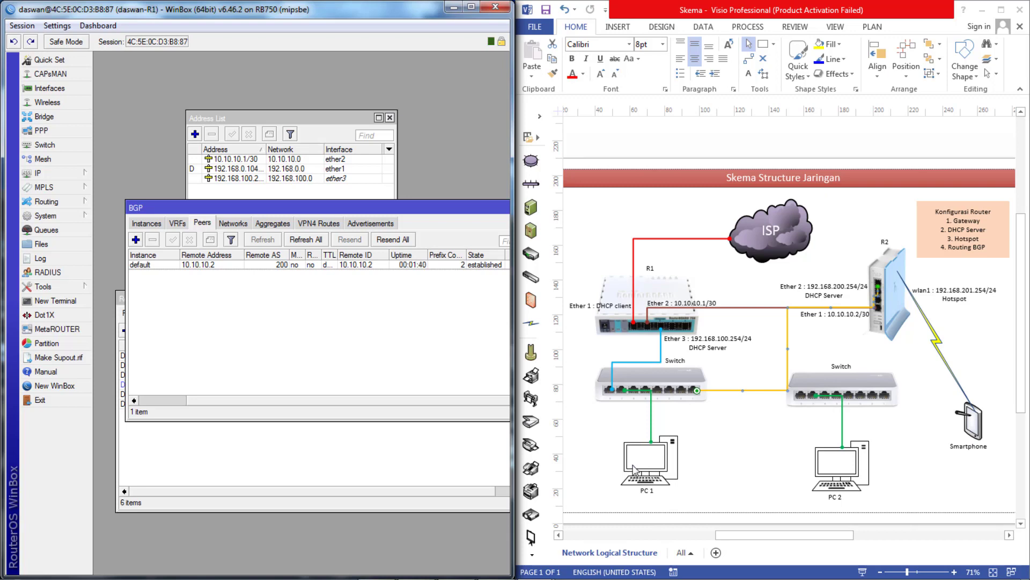
# - Add a srcnat NAT rule with action masquerade on R1's firewall
pyautogui.click(60, 174)
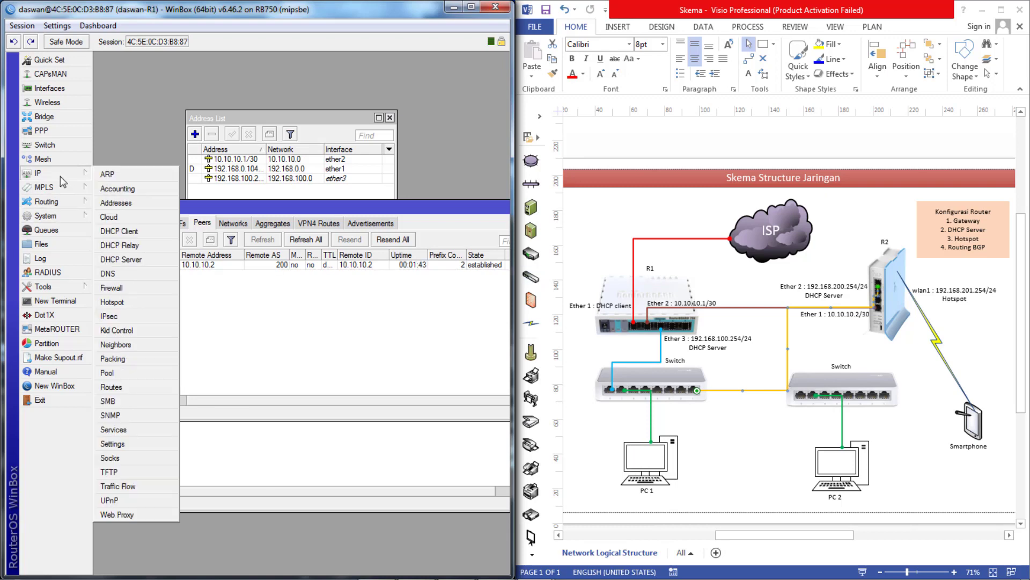
pyautogui.click(118, 286)
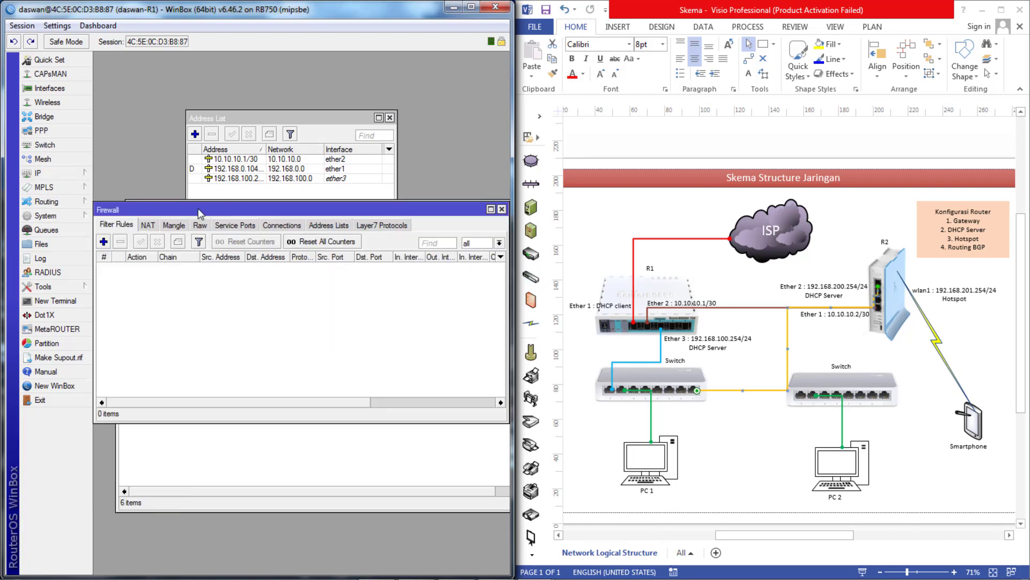
pyautogui.click(147, 230)
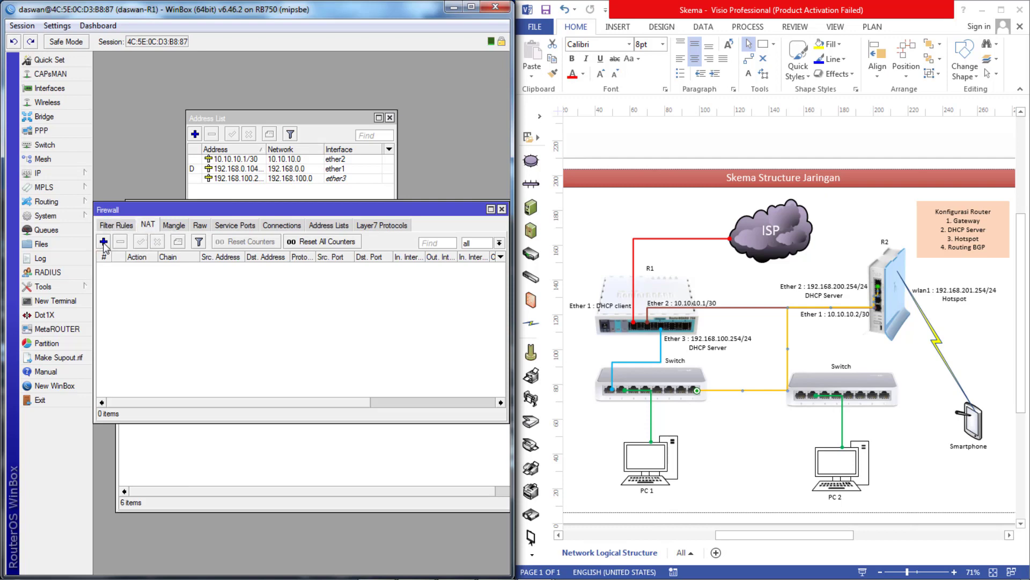
pyautogui.click(104, 241)
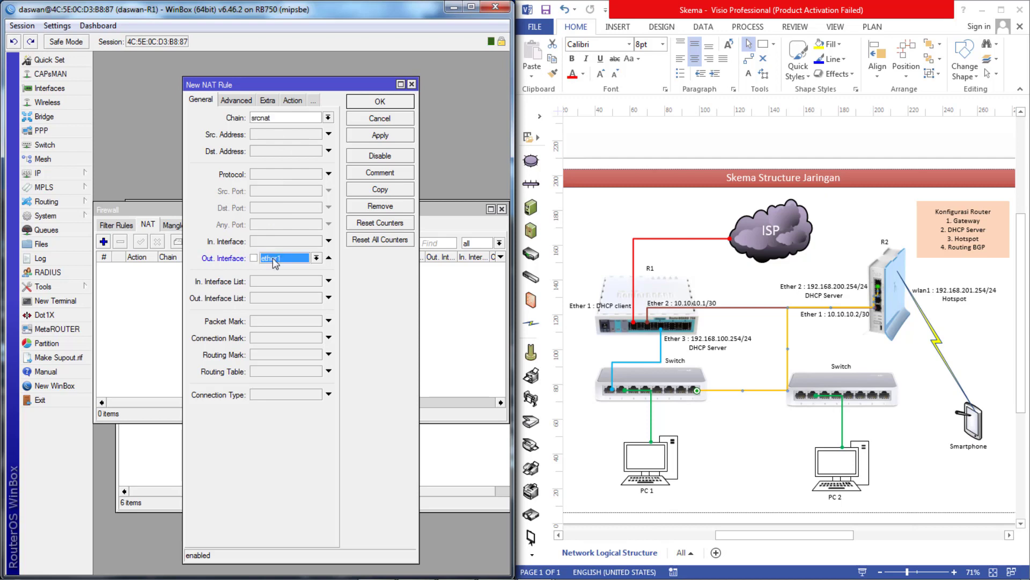
pyautogui.click(299, 102)
pyautogui.click(295, 123)
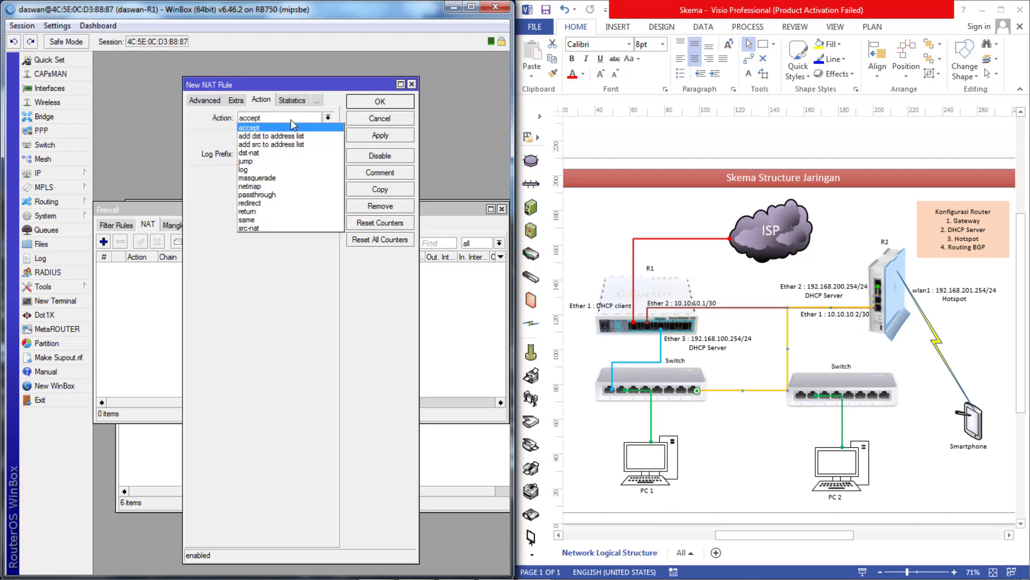
pyautogui.click(283, 178)
pyautogui.click(364, 138)
pyautogui.click(382, 103)
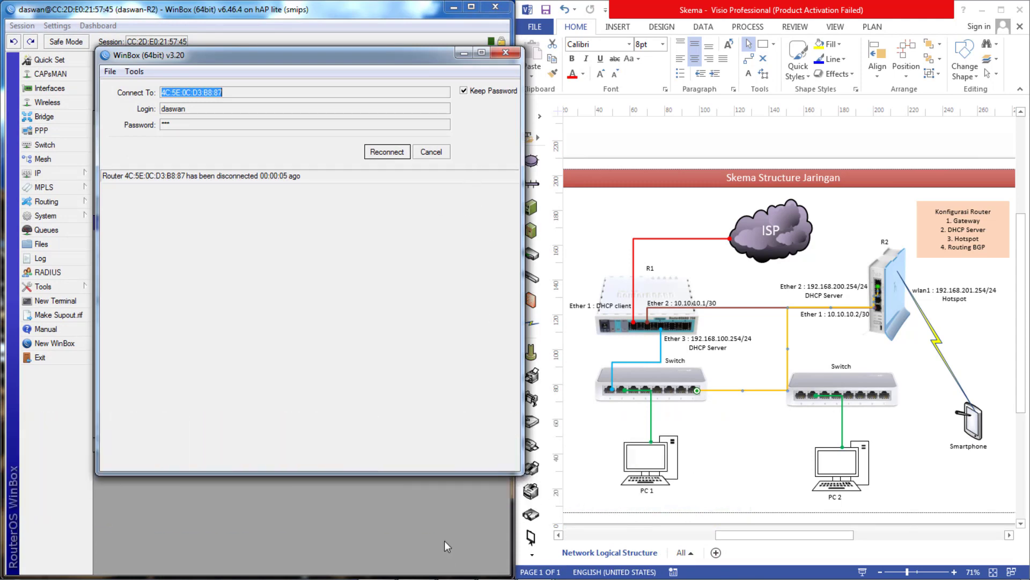
# - Move the yellow connector's end onto Switch 2 and attach its R2 end to the lower port
pyautogui.moveTo(445, 578)
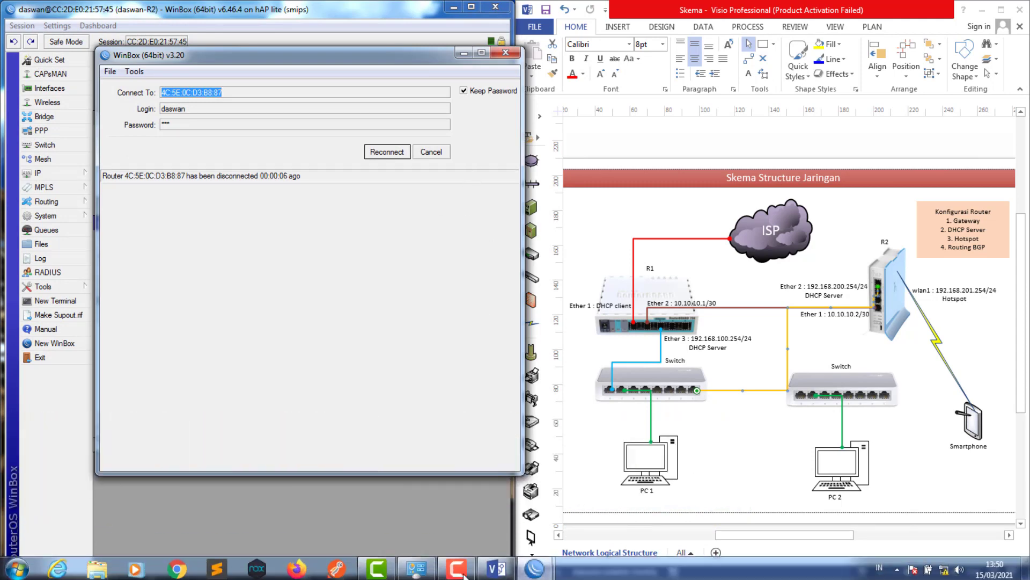
pyautogui.click(947, 565)
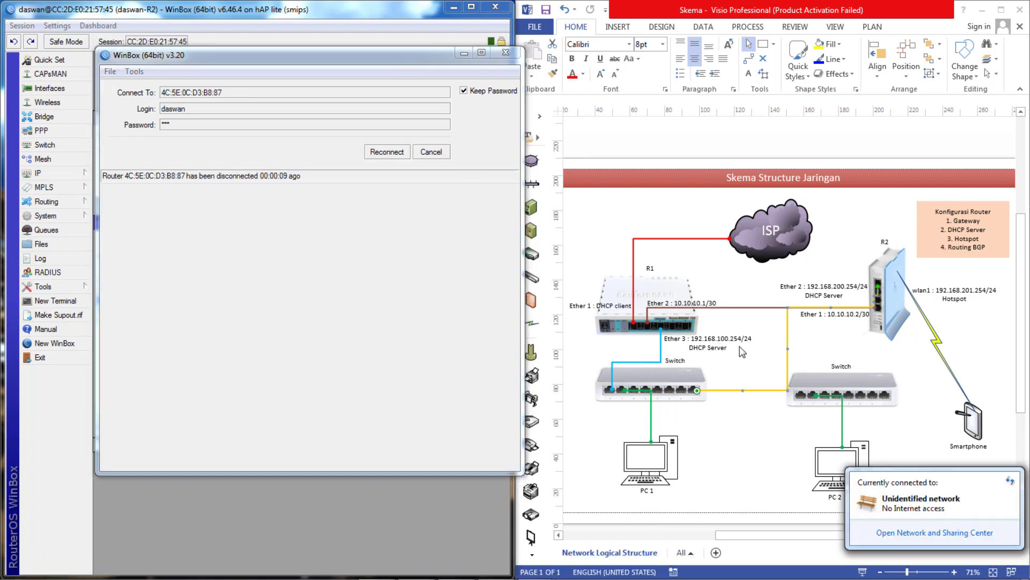
pyautogui.click(739, 346)
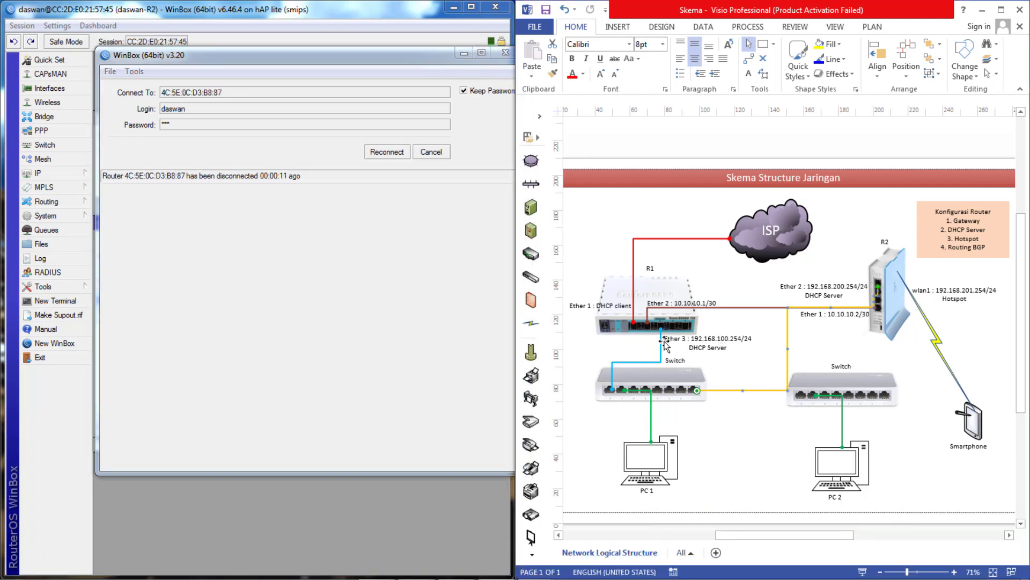
pyautogui.moveTo(697, 391); pyautogui.dragTo(860, 394)
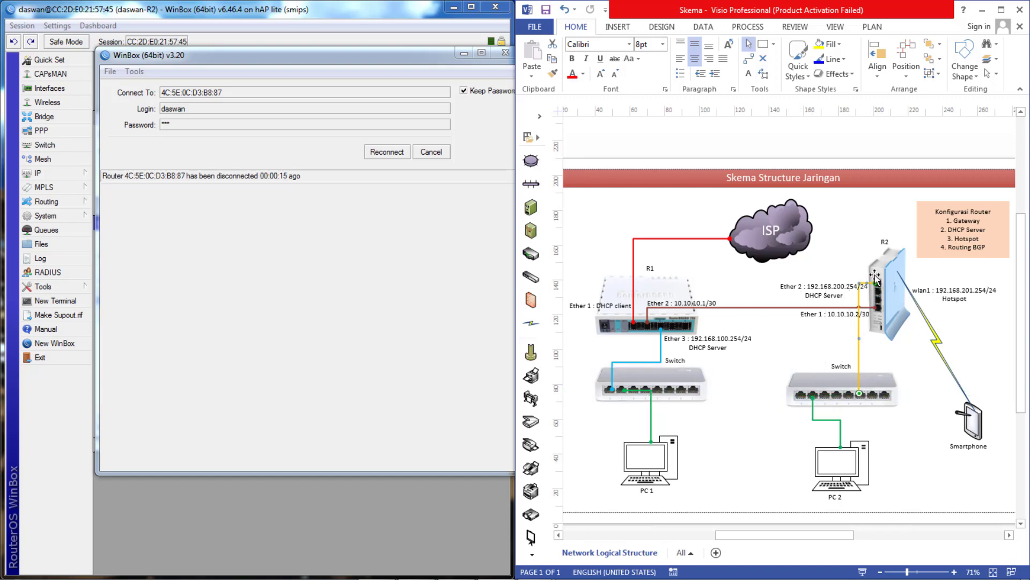
pyautogui.moveTo(877, 283); pyautogui.dragTo(876, 300)
pyautogui.moveTo(876, 577)
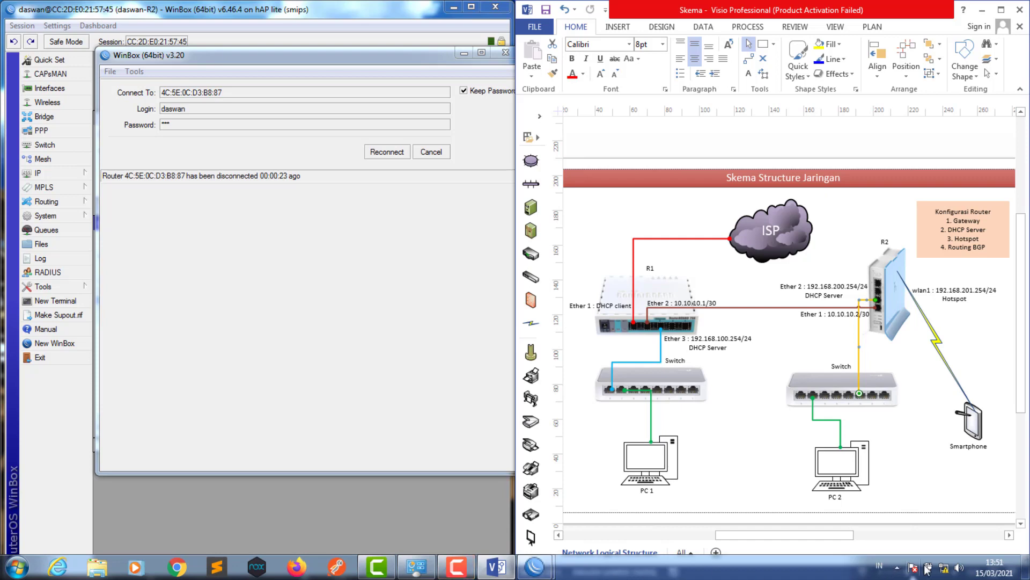
# - Enable the Local Area Connection adapter as a Public network and return to Network and Sharing Center
pyautogui.click(943, 567)
pyautogui.click(943, 539)
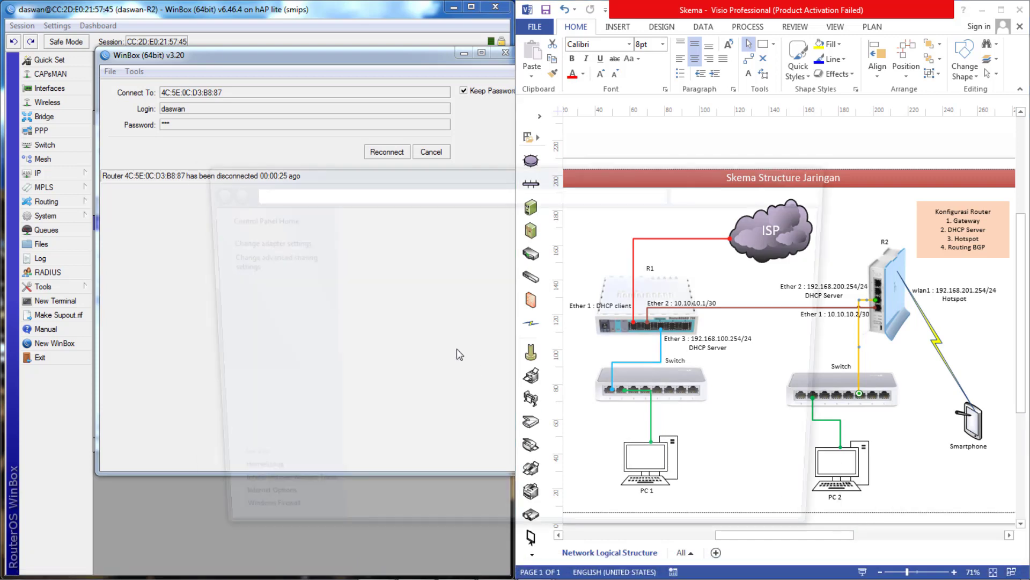
pyautogui.click(279, 242)
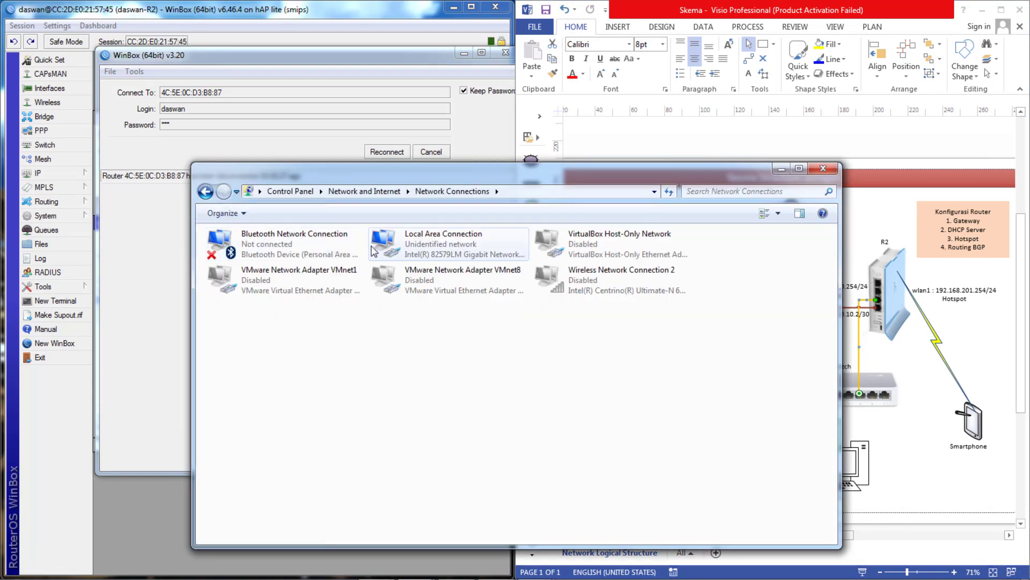
pyautogui.click(409, 239)
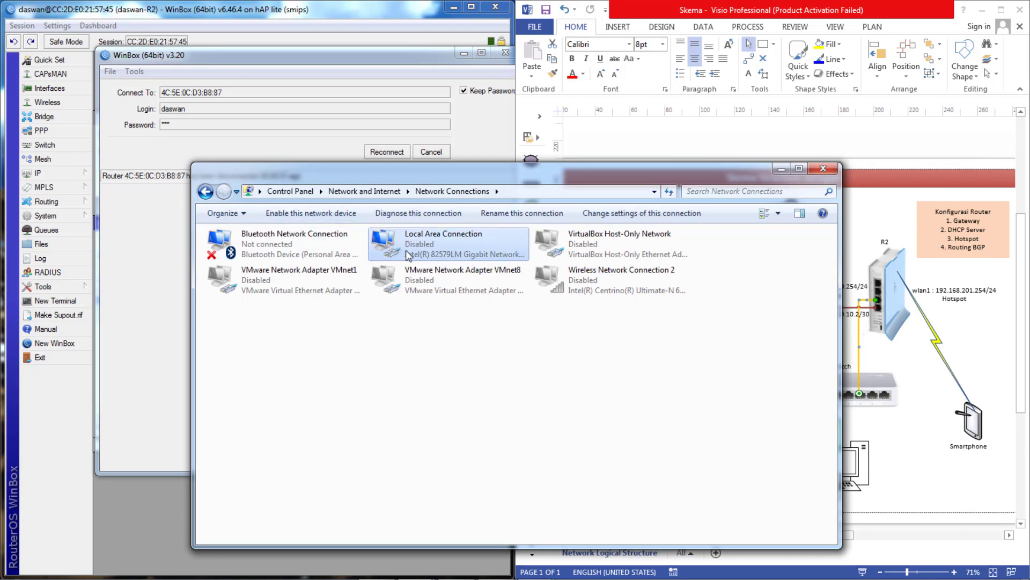
pyautogui.click(318, 215)
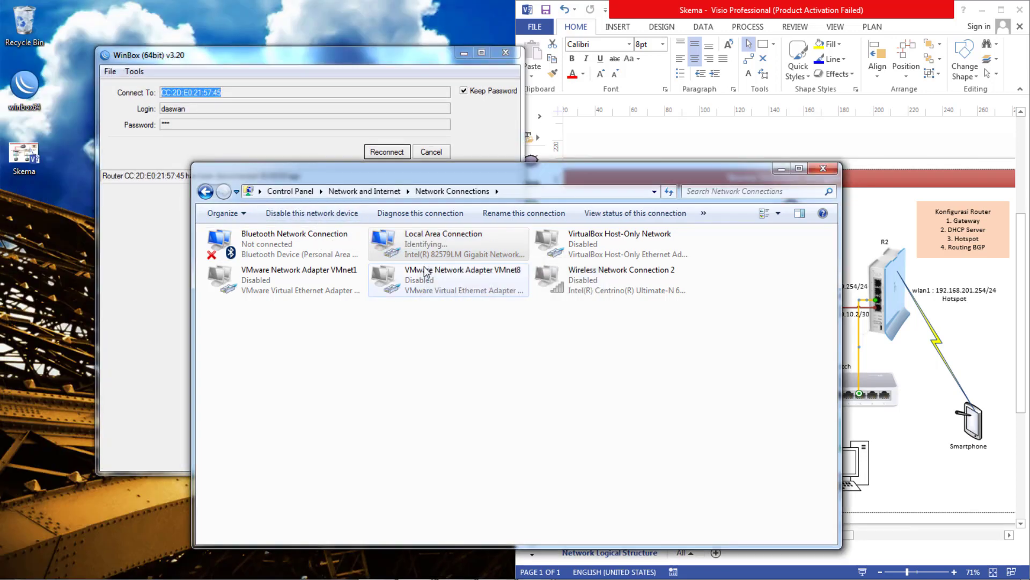
pyautogui.click(423, 346)
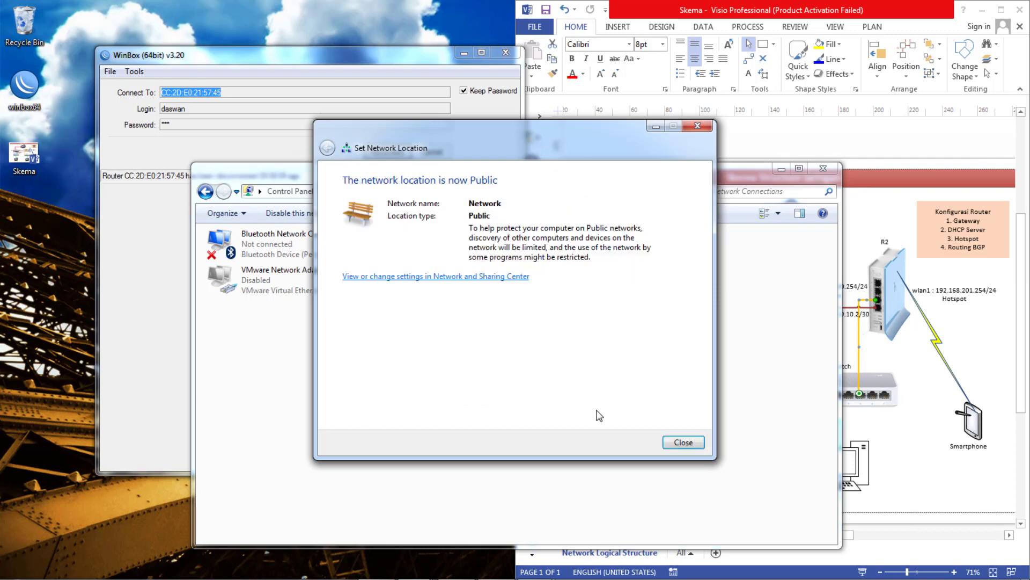
pyautogui.click(677, 443)
pyautogui.moveTo(550, 177); pyautogui.dragTo(357, 137)
pyautogui.click(8, 149)
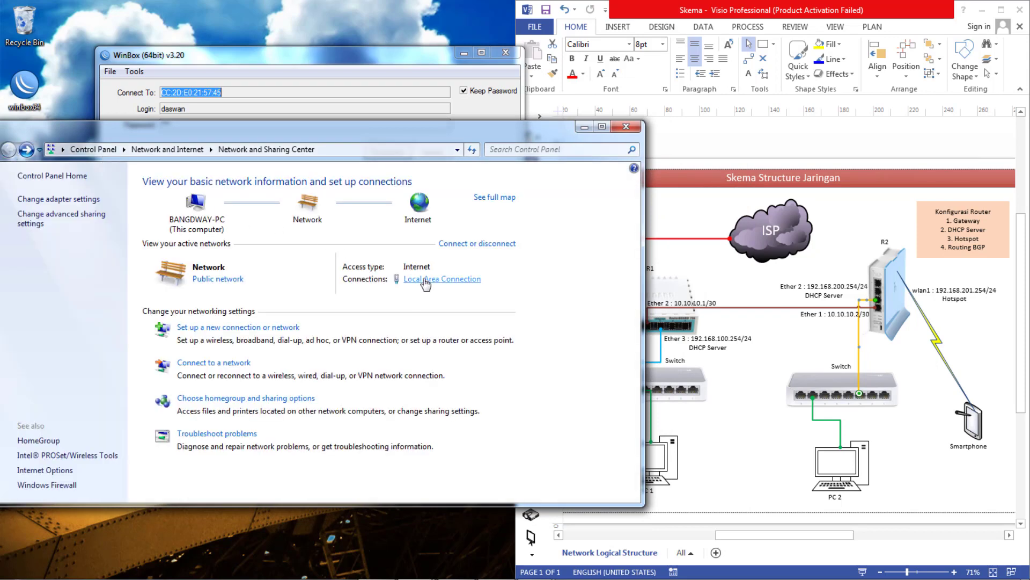
pyautogui.click(432, 279)
pyautogui.click(446, 276)
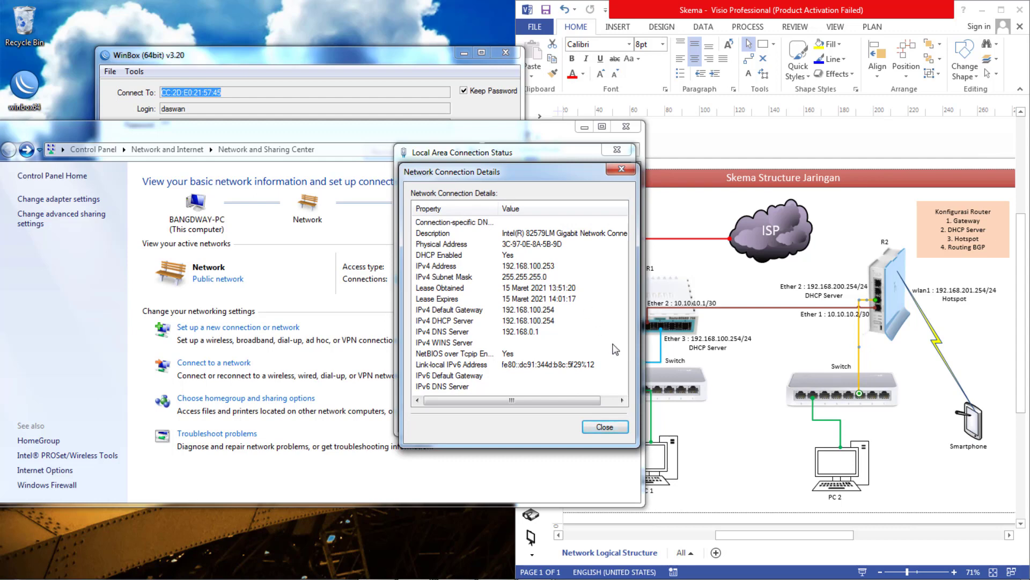
pyautogui.click(688, 491)
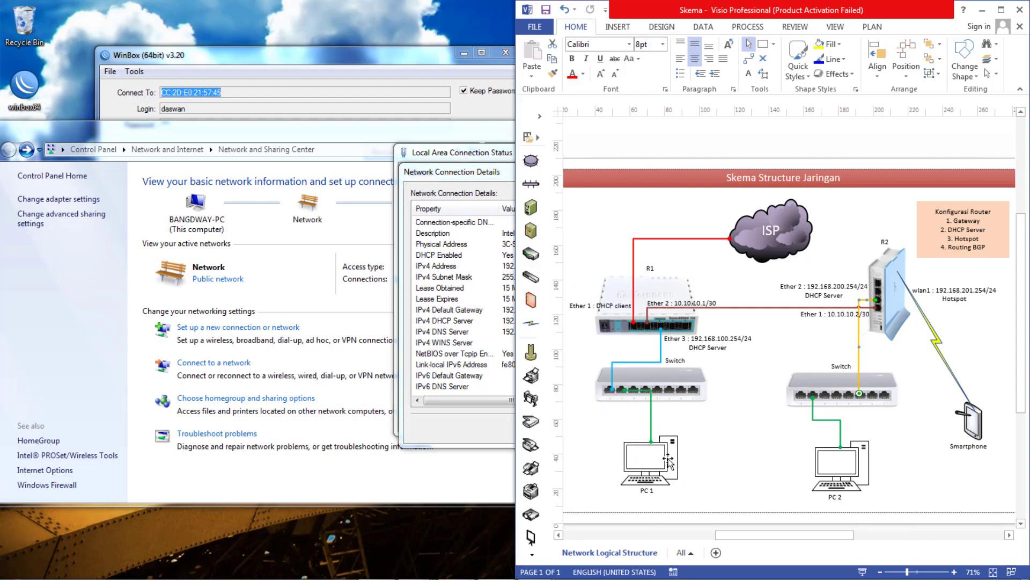
pyautogui.moveTo(476, 176); pyautogui.dragTo(382, 179)
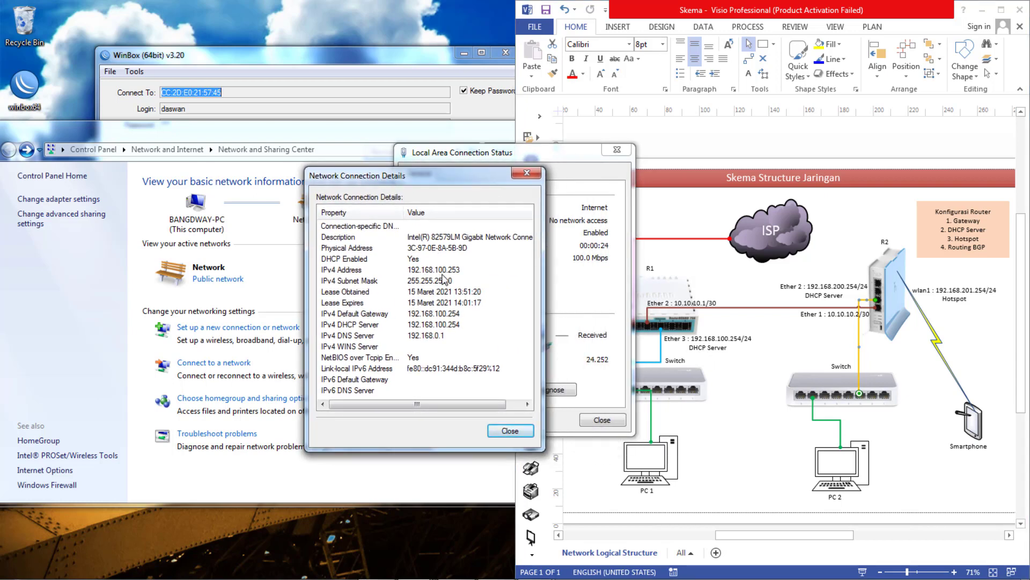
pyautogui.click(728, 349)
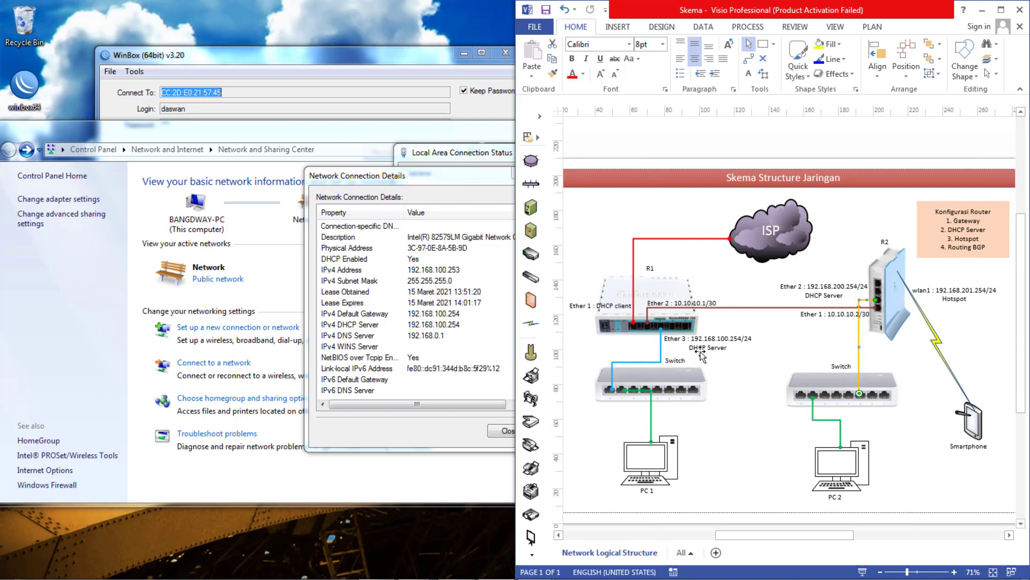
pyautogui.click(452, 430)
pyautogui.click(507, 431)
pyautogui.click(601, 422)
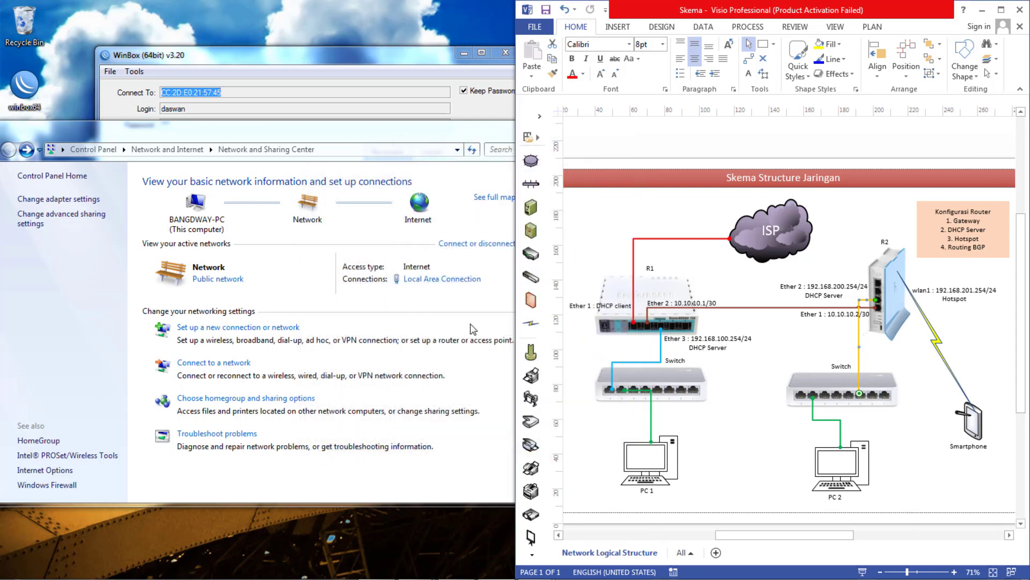
pyautogui.moveTo(256, 576)
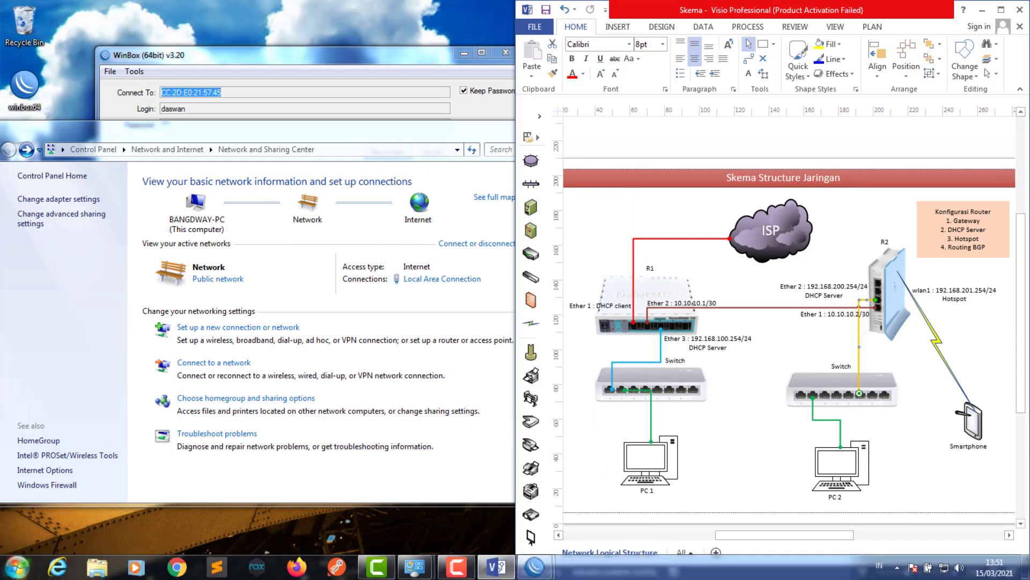
# - Launch cmd and ping 8.8.8.8, getting 4 replies with 0% loss
pyautogui.click(16, 568)
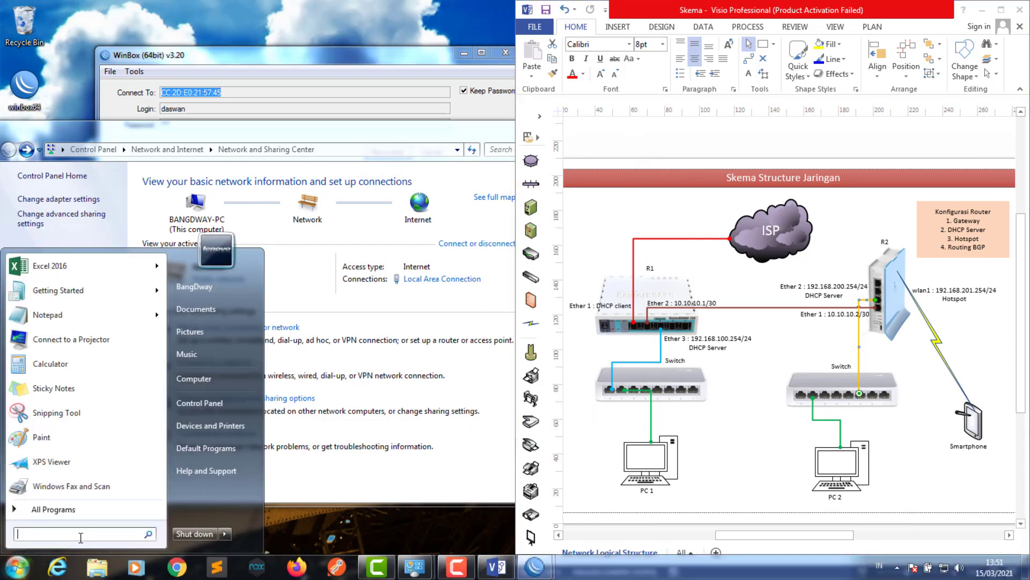
pyautogui.write('cmd')
pyautogui.press('Return')
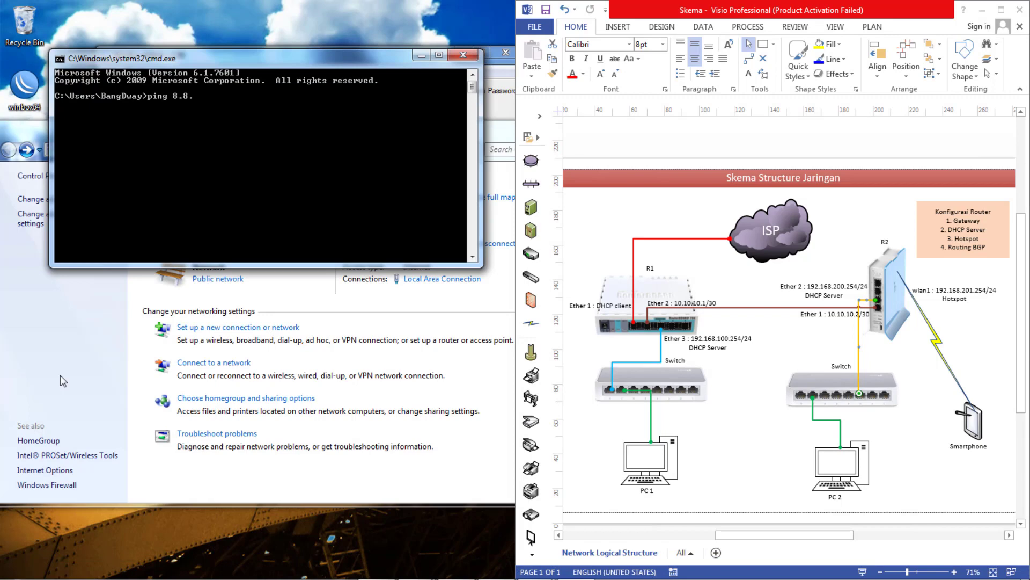
pyautogui.press('Return')
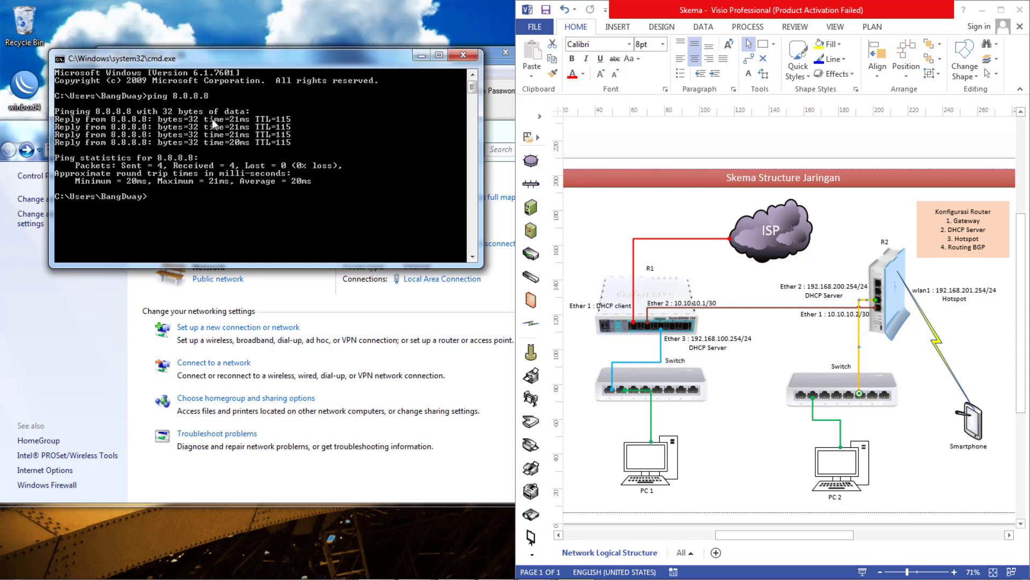
pyautogui.moveTo(221, 60); pyautogui.dragTo(725, 86)
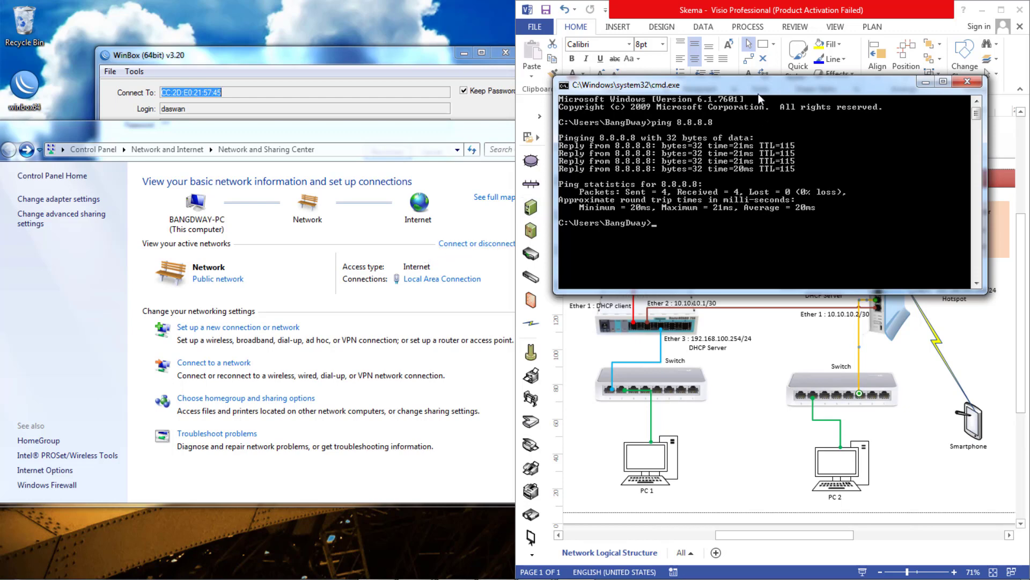
pyautogui.moveTo(759, 89); pyautogui.dragTo(703, 64)
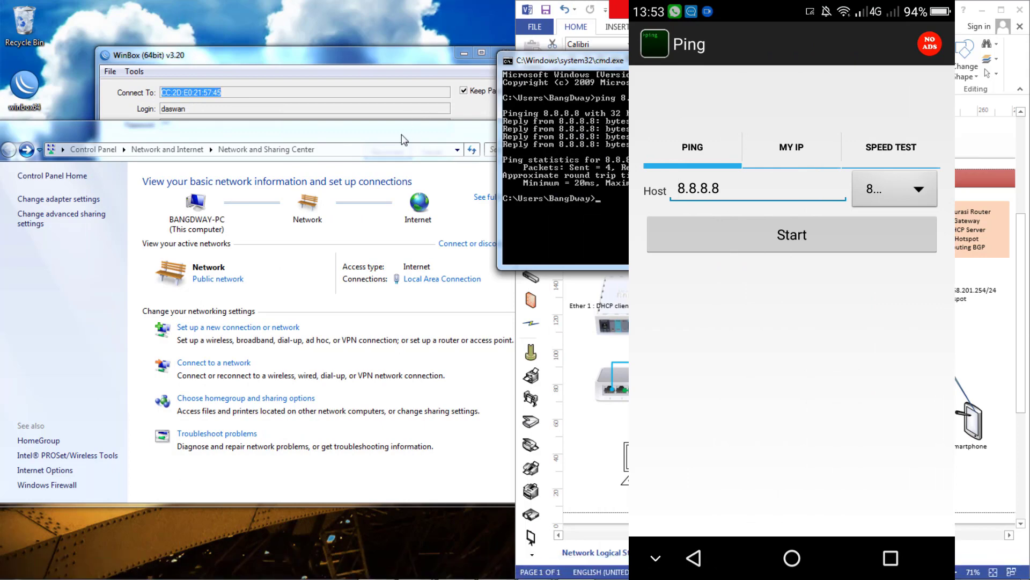
# - Look up the PC's IPv4 address in the Local Area Connection details
pyautogui.moveTo(402, 134); pyautogui.dragTo(382, 121)
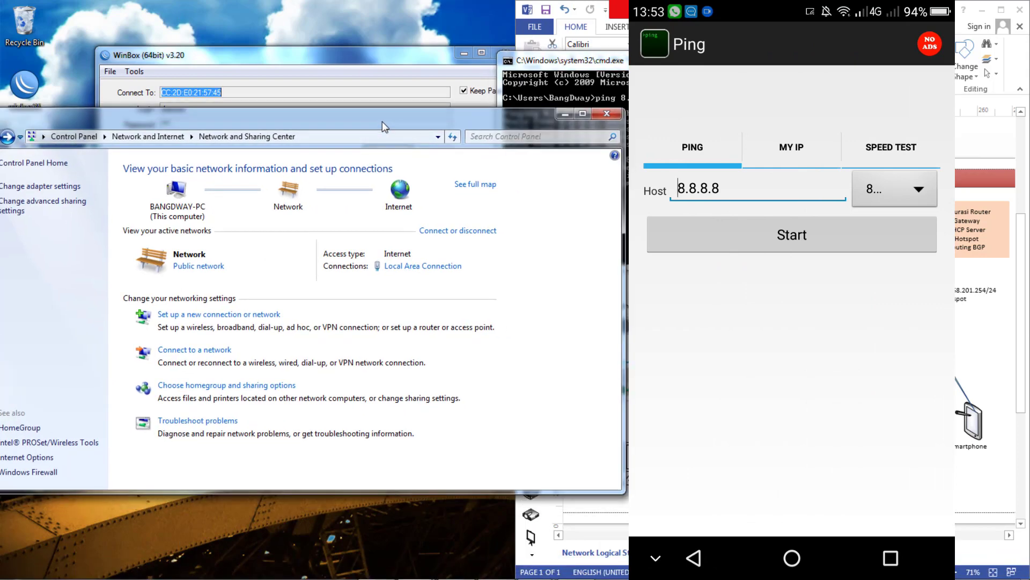
pyautogui.click(407, 267)
pyautogui.click(446, 274)
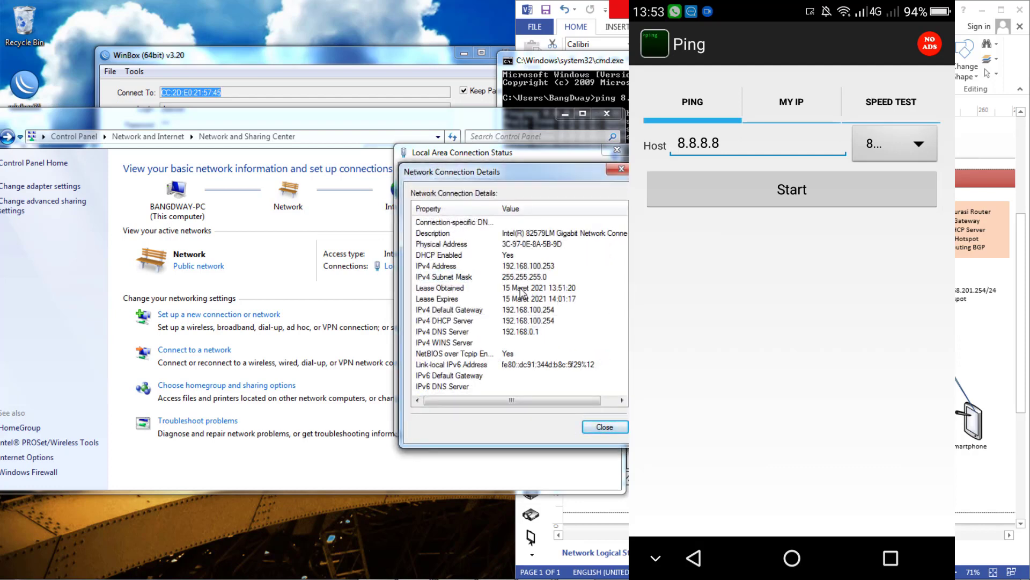
# - In the phone's Ping app, replace host 8.8.8.8 with 192.168.100.253 and start pinging
pyautogui.click(756, 144)
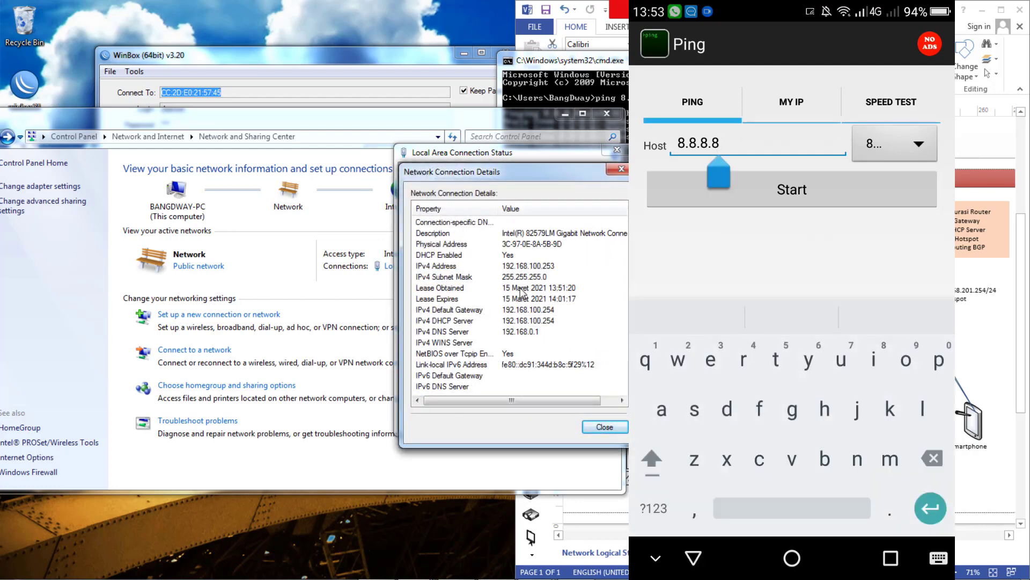
pyautogui.press('BackSpace')
pyautogui.press('BackSpace')
pyautogui.press('BackSpace')
pyautogui.press('BackSpace')
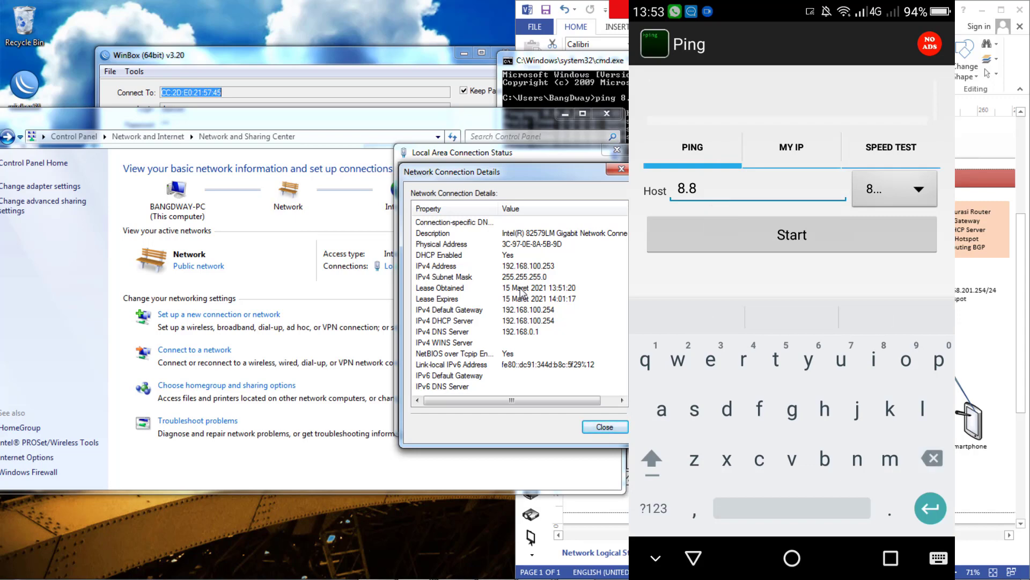
pyautogui.press('BackSpace')
pyautogui.press('BackSpace')
pyautogui.press('BackSpace')
pyautogui.click(653, 508)
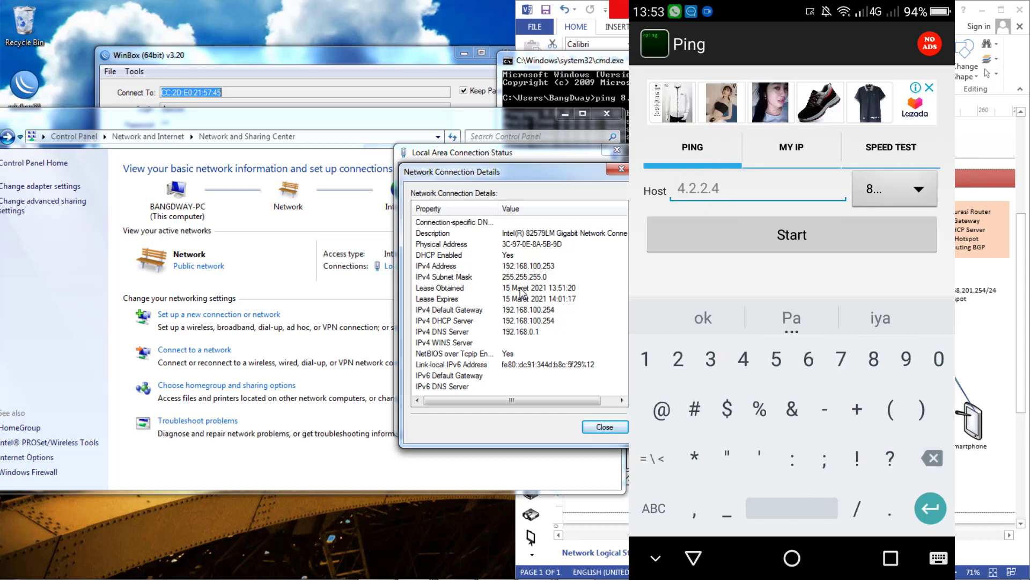
pyautogui.write('192.168')
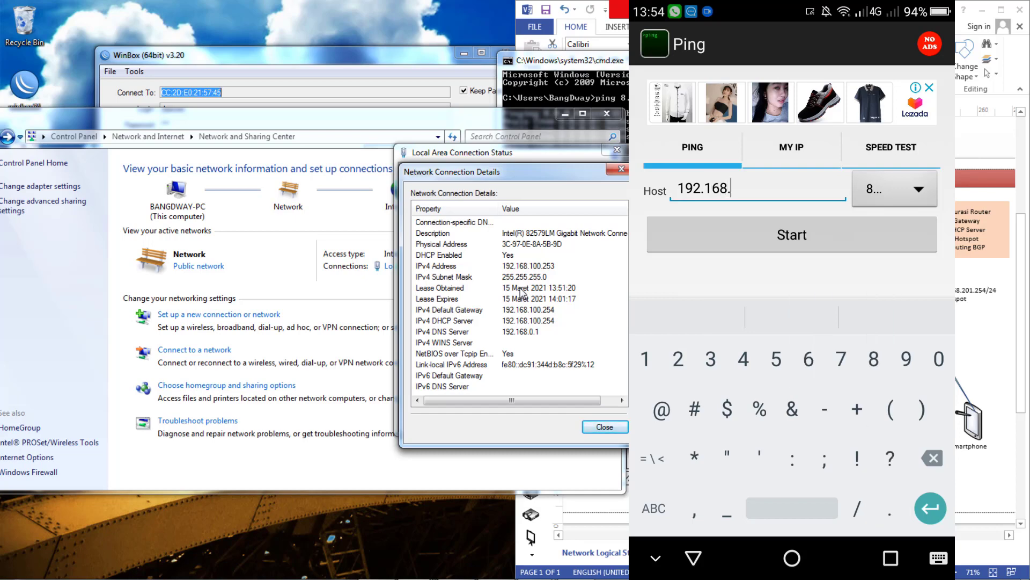
pyautogui.write('.100.253')
pyautogui.press('Return')
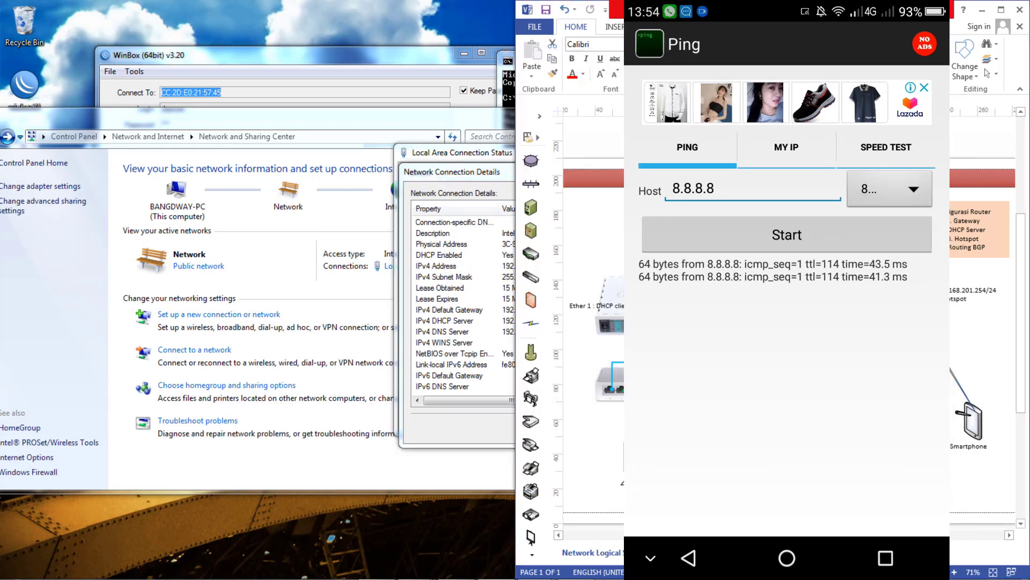
pyautogui.click(970, 445)
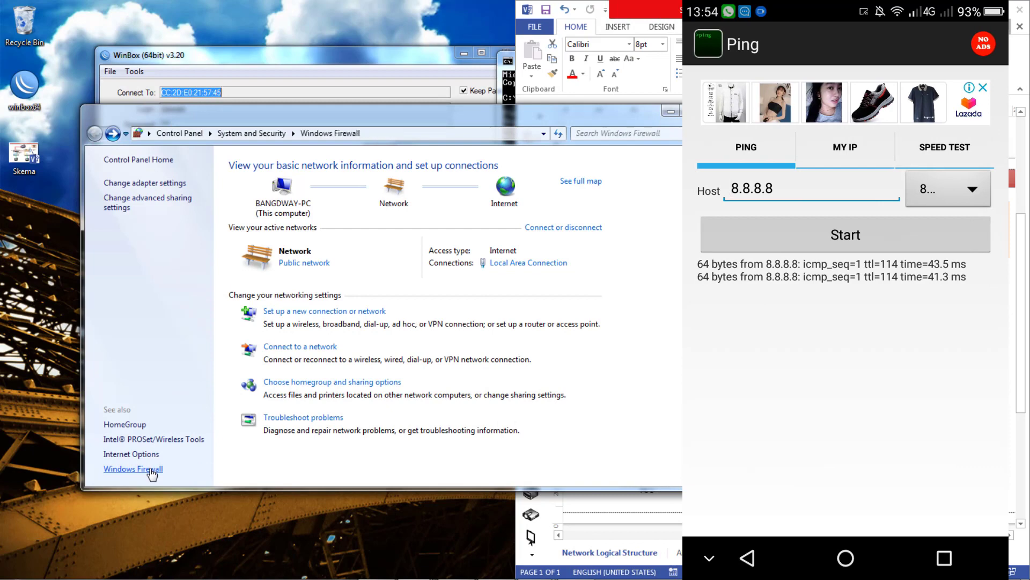
# - Turn off Windows Firewall for both home and public networks and apply
pyautogui.click(152, 472)
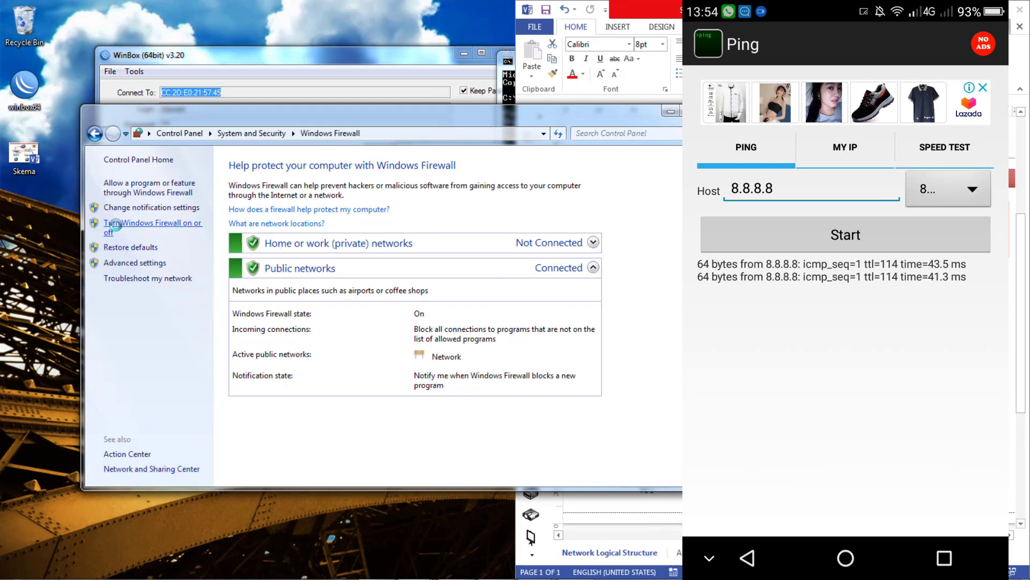
pyautogui.click(118, 230)
pyautogui.click(258, 266)
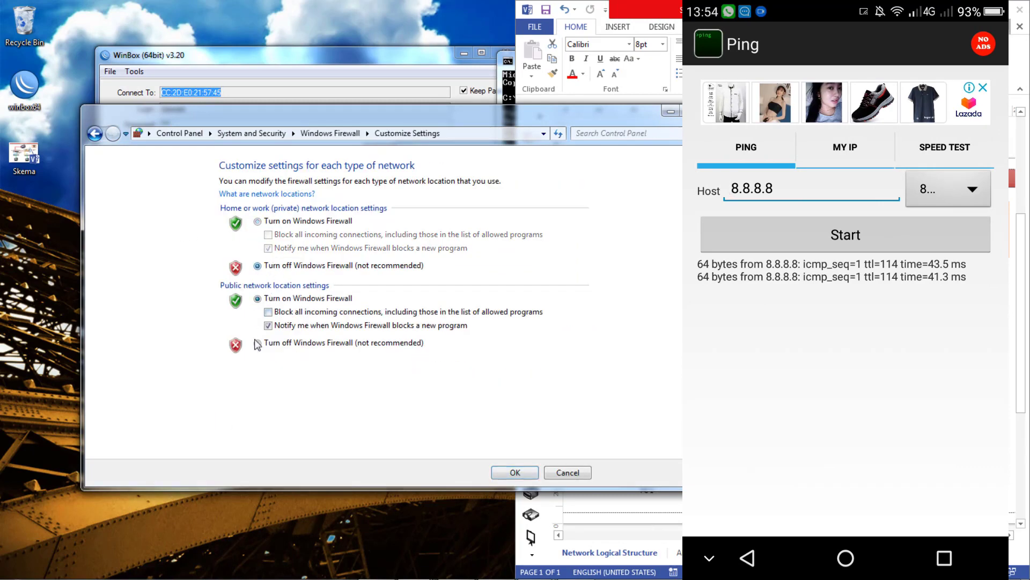
pyautogui.click(258, 343)
pyautogui.click(505, 473)
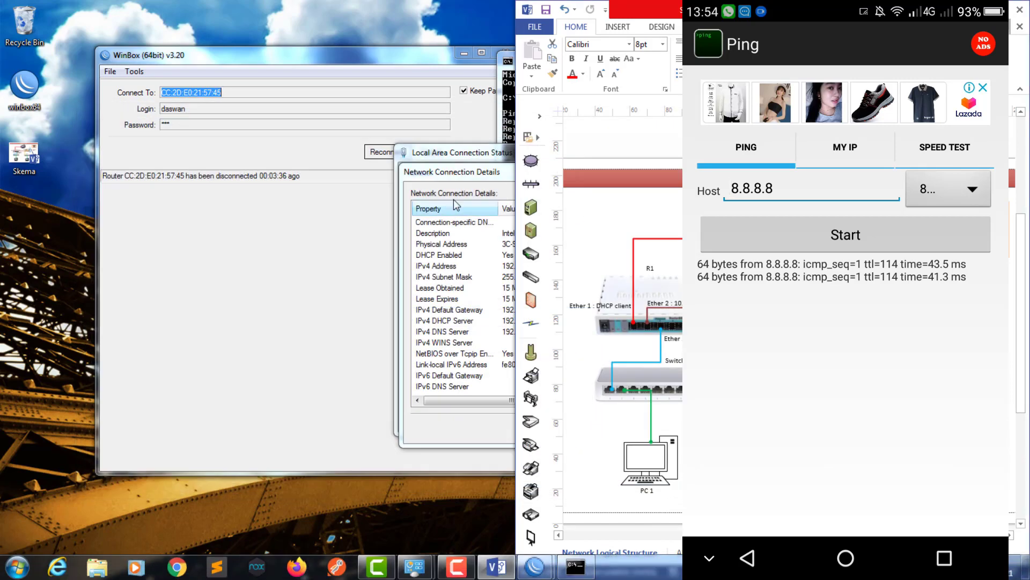
# - Review the earlier ping results and the network diagram, then return to the router managers
pyautogui.click(496, 97)
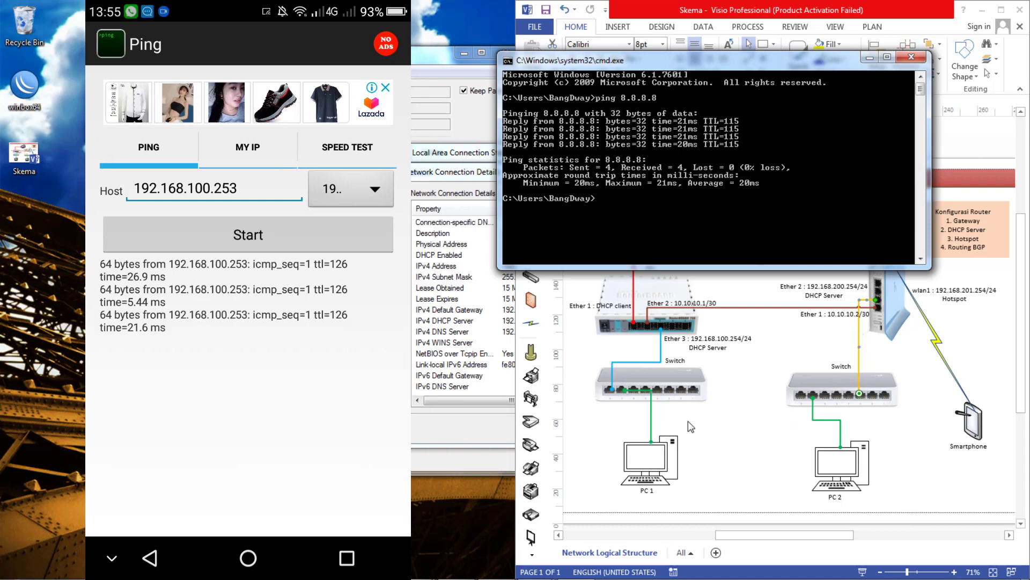
pyautogui.click(692, 436)
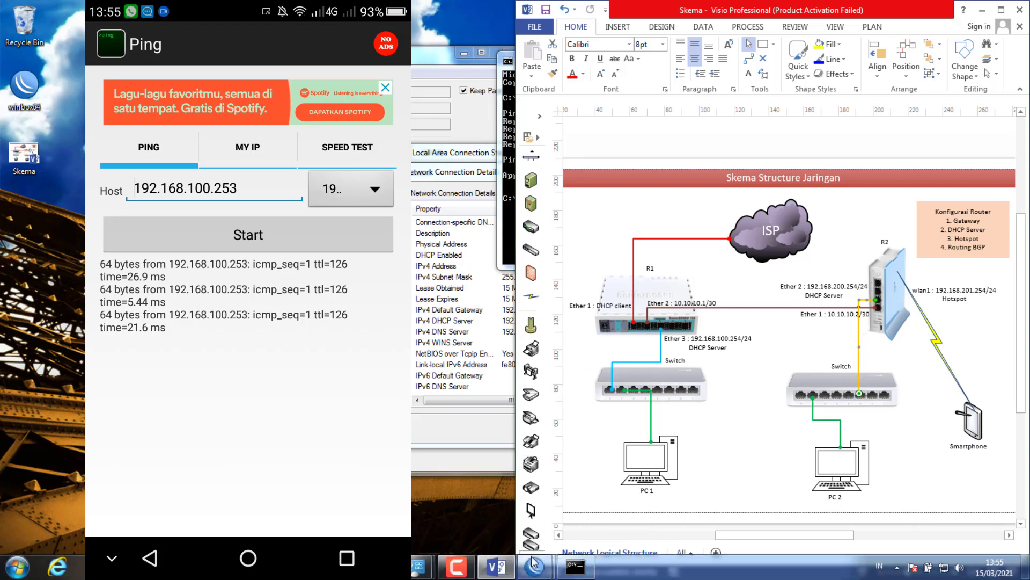
pyautogui.click(534, 563)
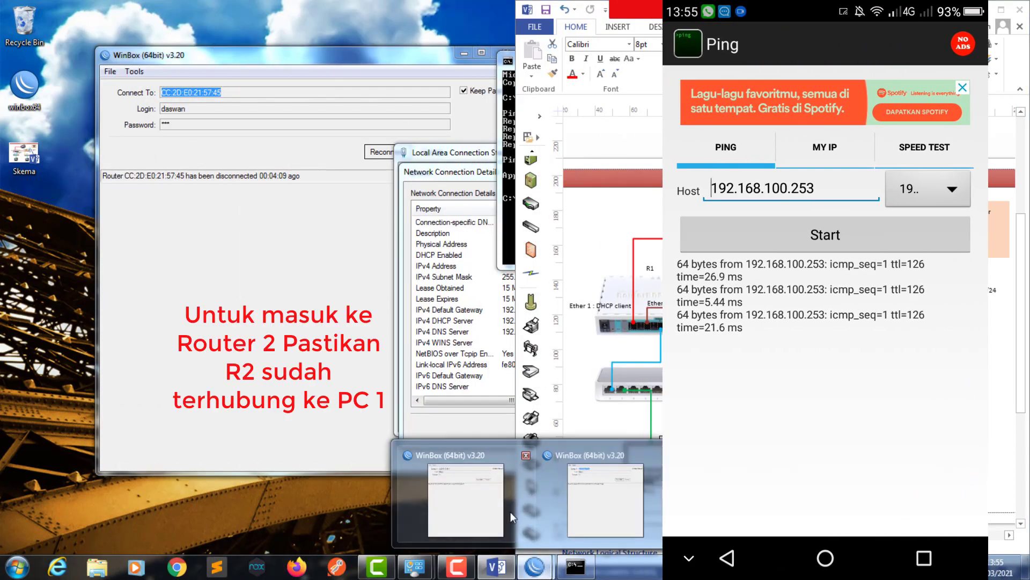
# - Cancel reconnecting and log into router R2 from the Neighbors list
pyautogui.click(504, 508)
pyautogui.click(440, 150)
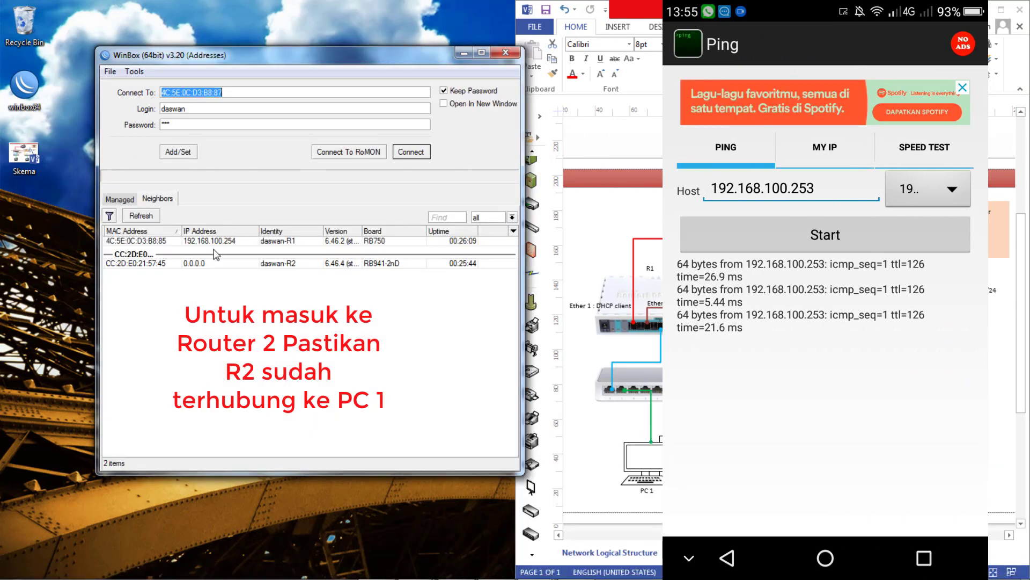
pyautogui.click(141, 264)
pyautogui.click(411, 152)
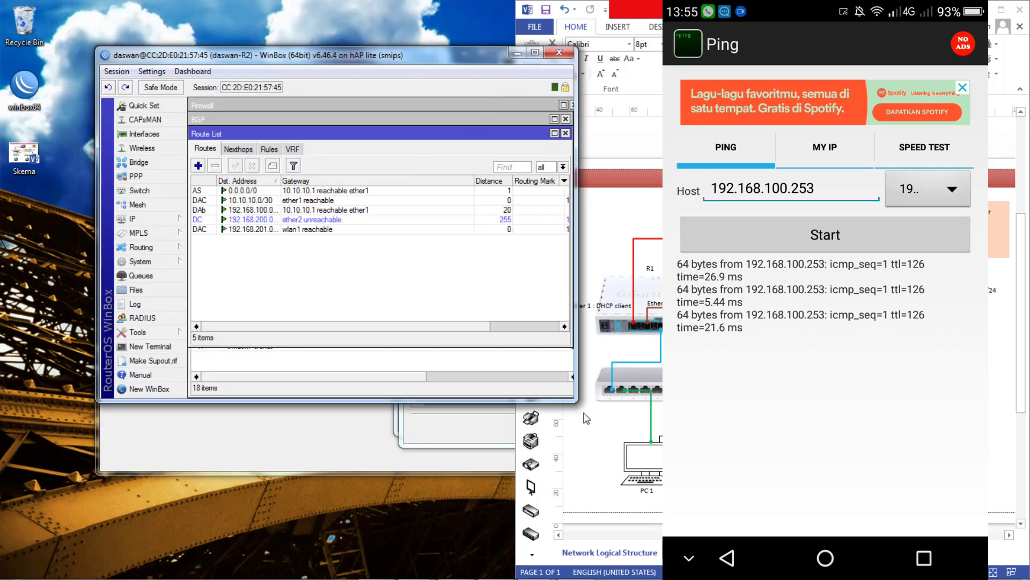
# - Open R2's IP > ARP list and widen the IP Address column
pyautogui.click(156, 219)
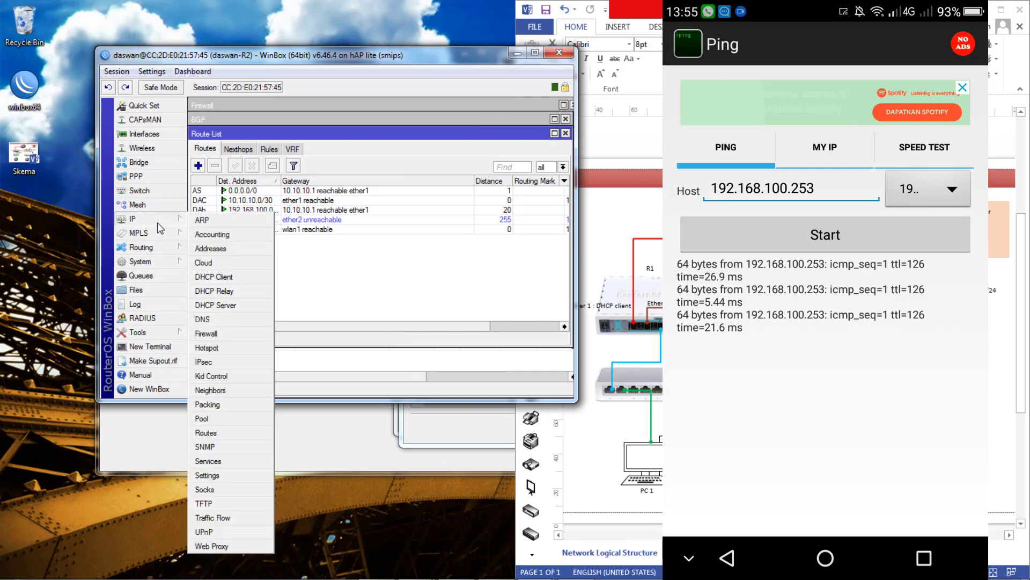
pyautogui.click(201, 220)
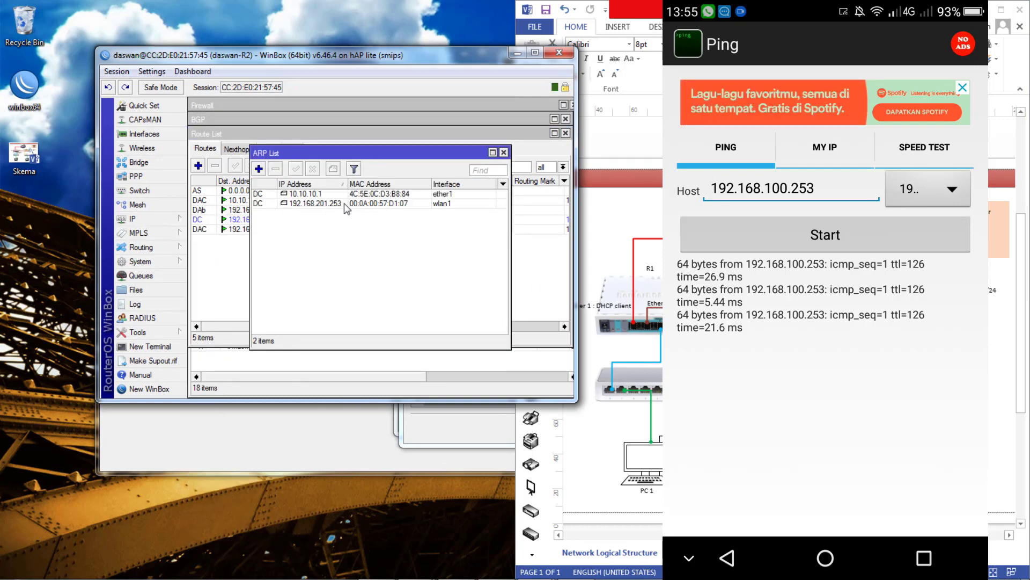
pyautogui.moveTo(350, 191); pyautogui.dragTo(380, 188)
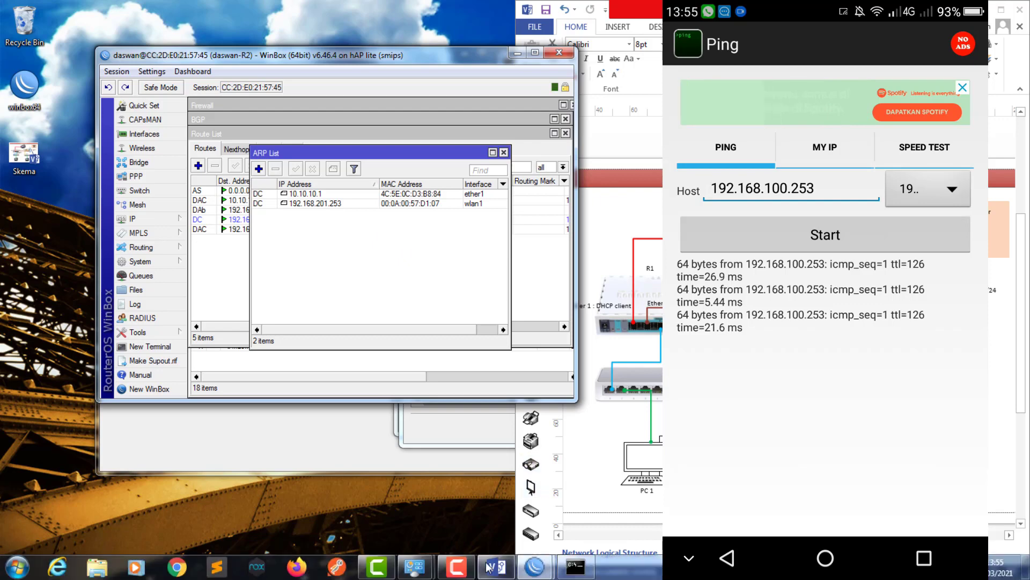
pyautogui.click(578, 567)
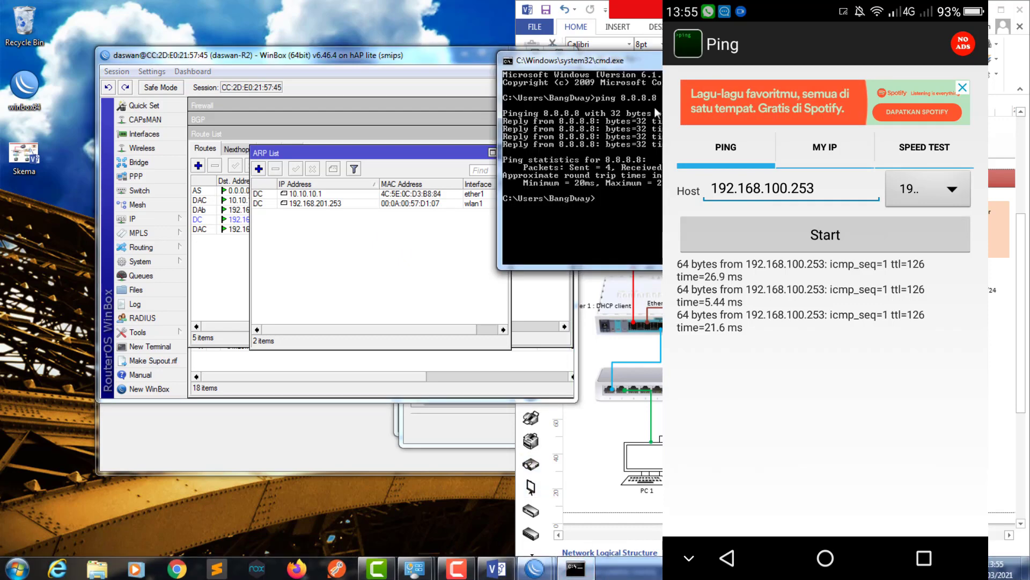
# - Ping the smartphone at 192.168.201.253 from the PC's Command Prompt
pyautogui.moveTo(659, 59); pyautogui.dragTo(188, 54)
pyautogui.write('ping ')
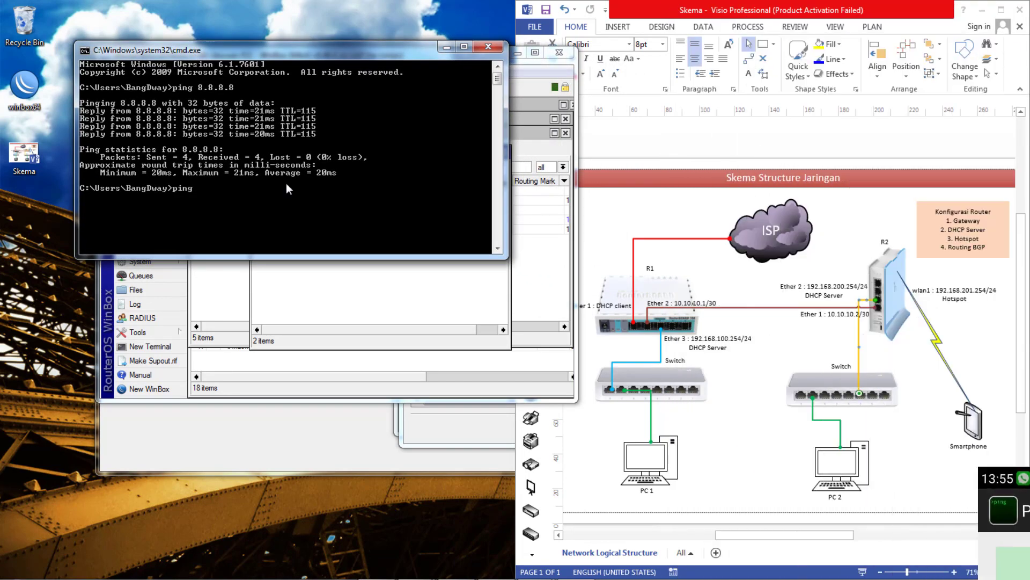
pyautogui.write('192.')
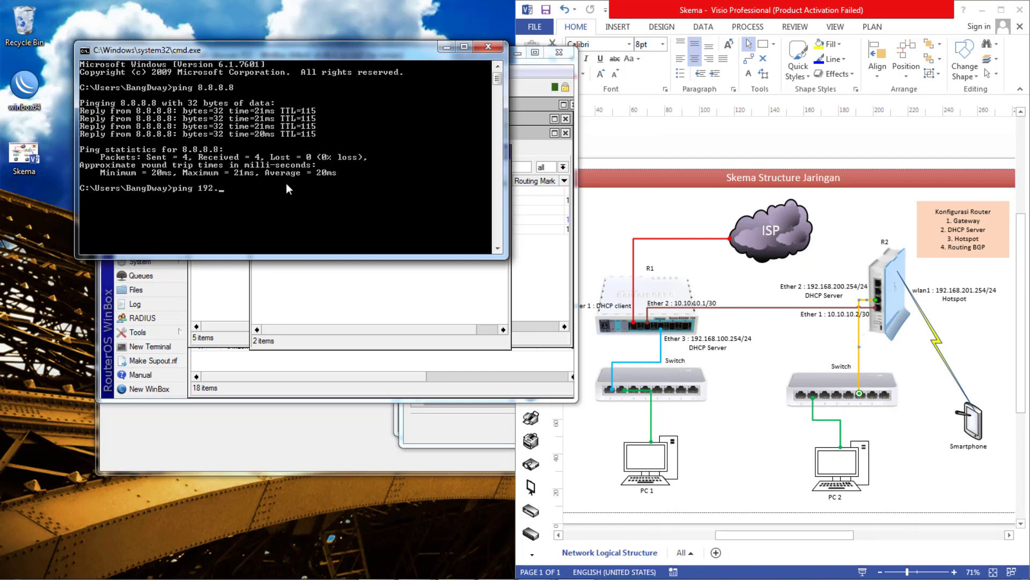
pyautogui.write('168.201.253')
pyautogui.press('Return')
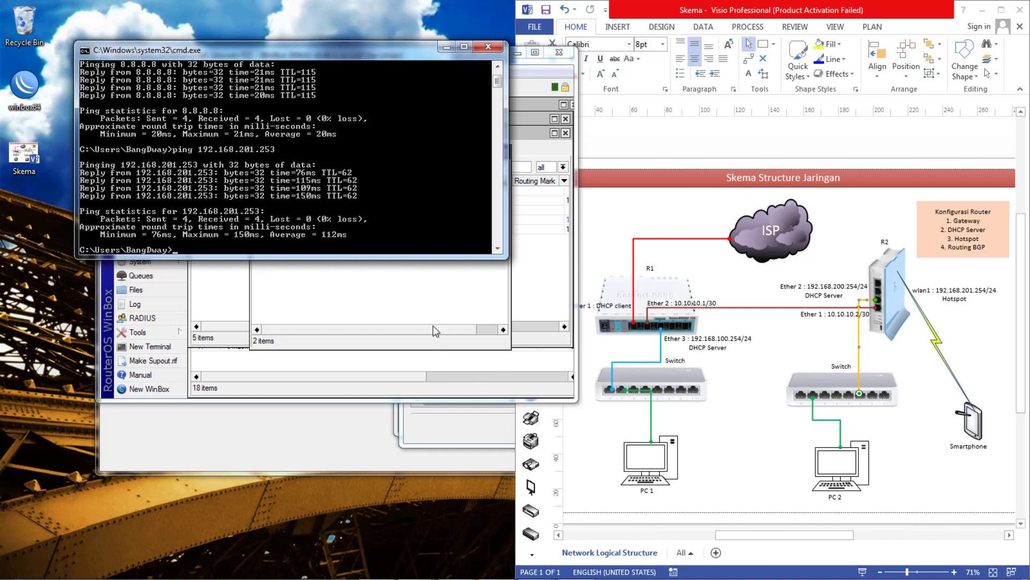
pyautogui.click(630, 153)
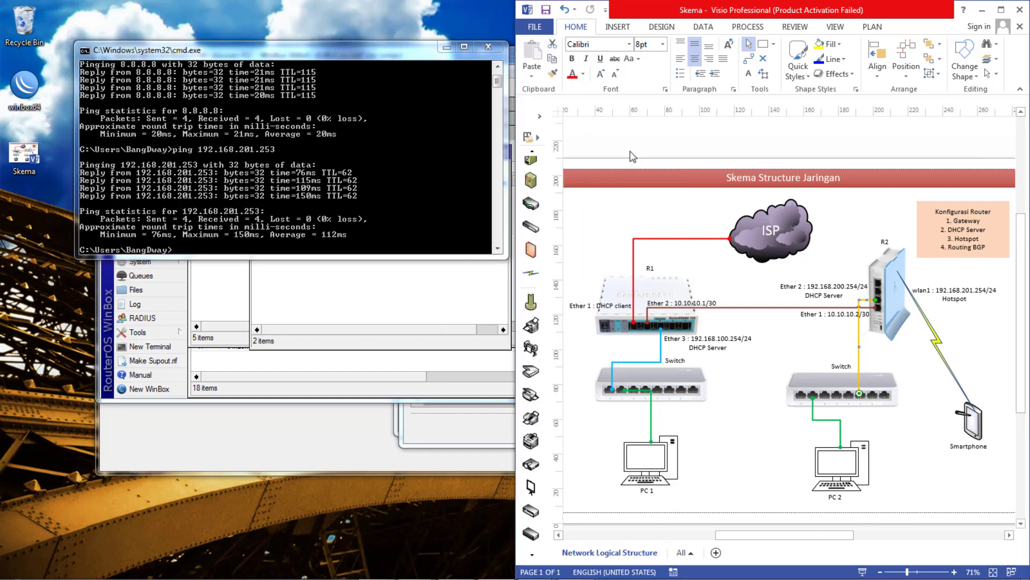